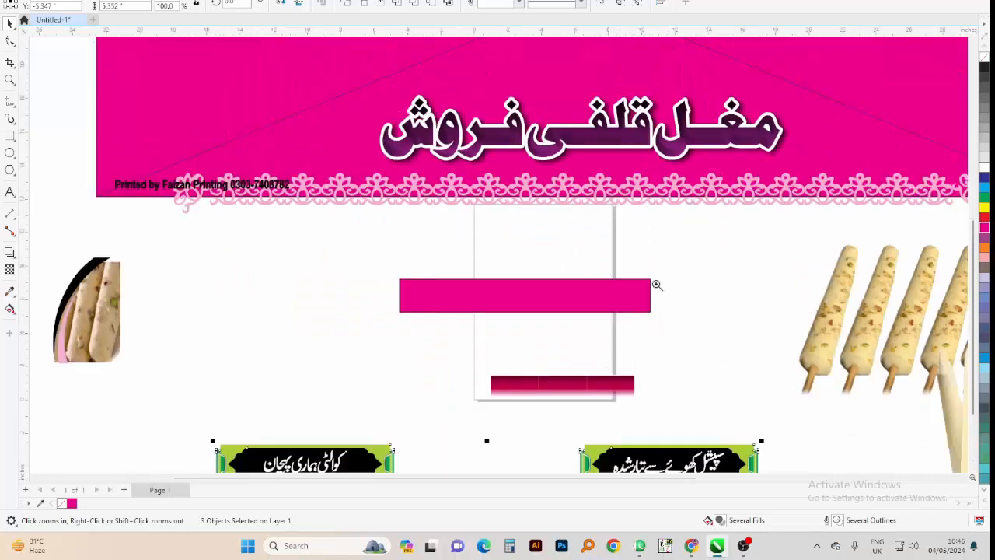
Place the dark red patterned strip on the magenta bar and duplicate it alongside so the pattern extends across the bar.
scroll(536, 389, up, 3)
key(ctrl+g)
drag(672, 137, 701, 109)
drag(896, 178, 337, 241)
right_click(336, 241)
shift+click(688, 157)
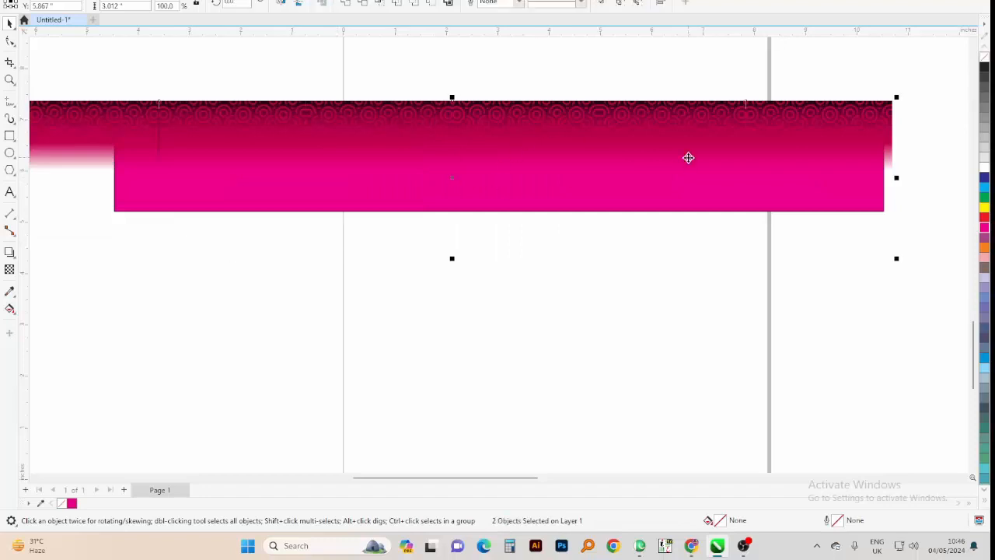
Scale the patterned strips to slightly wider than the magenta bar and centre them horizontally along its upper edge.
mouse_move(898, 259)
mouse_down()
mouse_move(834, 234)
mouse_move(752, 231)
mouse_move(821, 270)
mouse_move(833, 250)
mouse_move(893, 256)
mouse_move(901, 268)
mouse_up()
shift+click(862, 193)
key(c)
click(756, 155)
drag(793, 143, 746, 119)
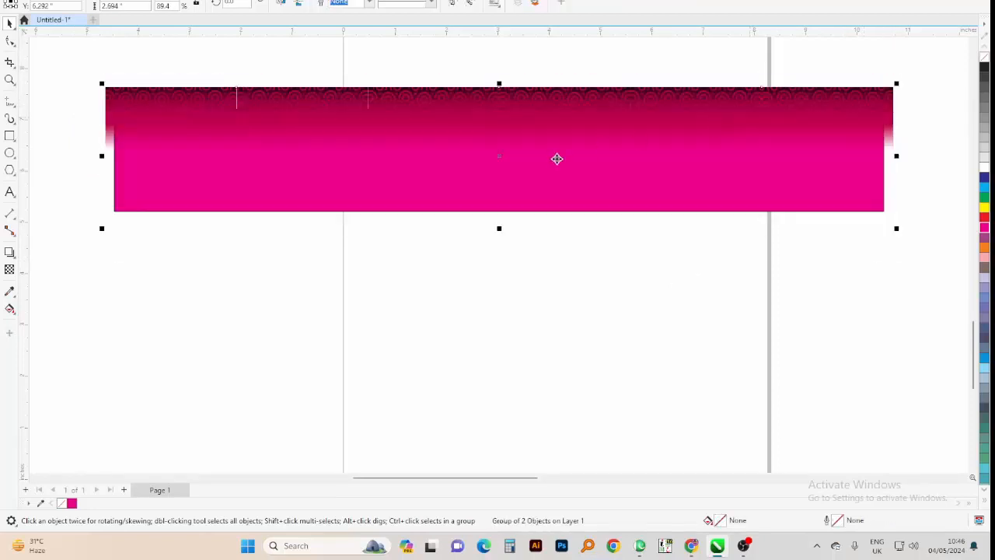
PowerClip the grouped pattern inside the magenta bar and adjust its position along the bar's upper edge.
scroll(458, 160, down, 1)
drag(458, 158, 457, 44)
key(alt+c)
key(w)
key(p)
click(433, 142)
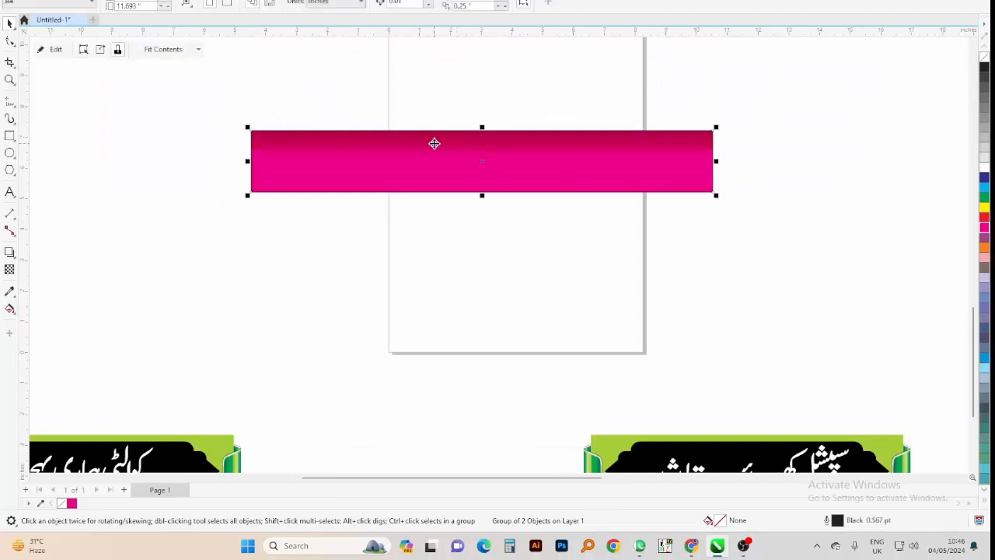
ctrl+click(444, 140)
mouse_move(444, 140)
mouse_down()
mouse_move(444, 150)
mouse_move(440, 138)
mouse_up()
scroll(440, 137, up, 2)
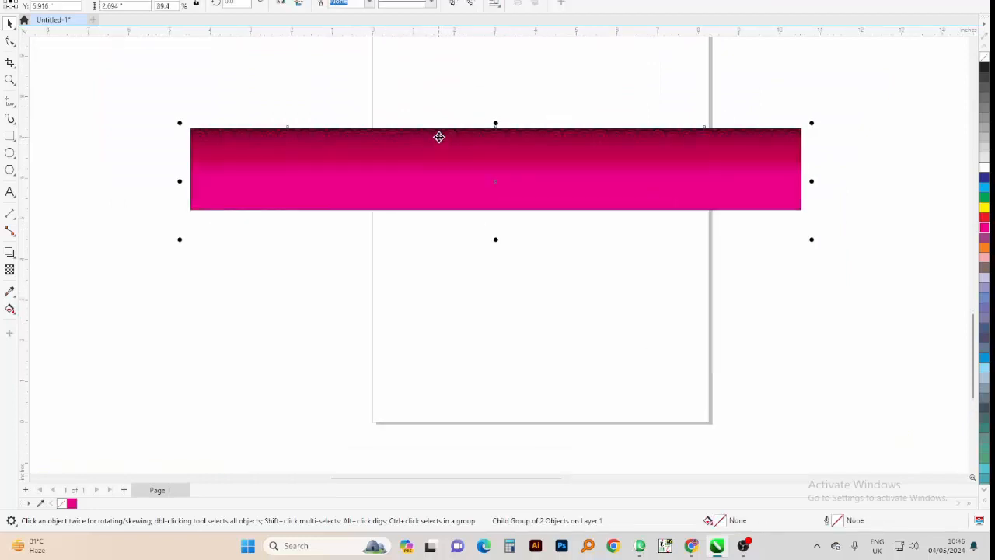
click(527, 160)
Move the pink lace border off the large magenta banner and scale it down to about 42% below the small bar.
key(F4)
key(F2)
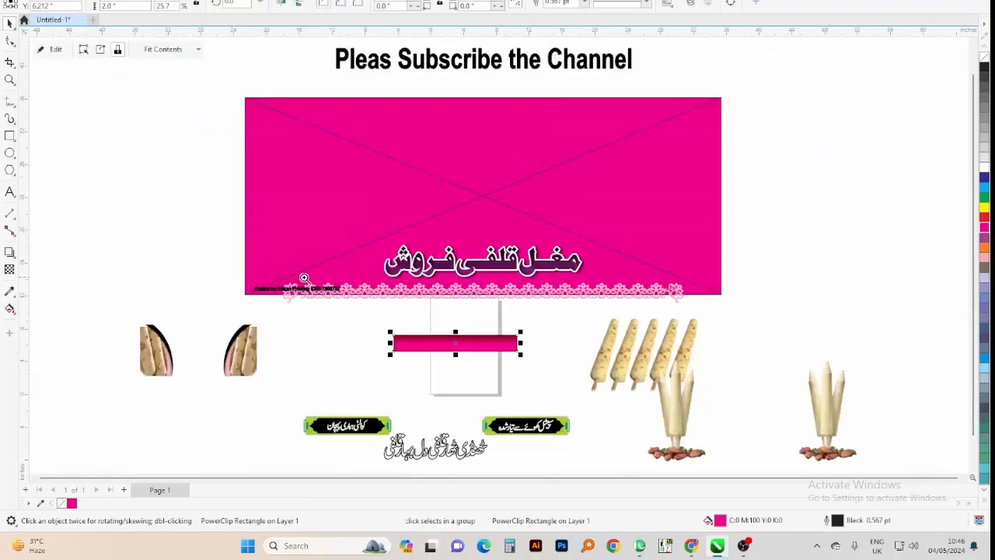
drag(304, 277, 529, 374)
click(504, 109)
scroll(503, 107, down, 2)
drag(503, 108, 499, 327)
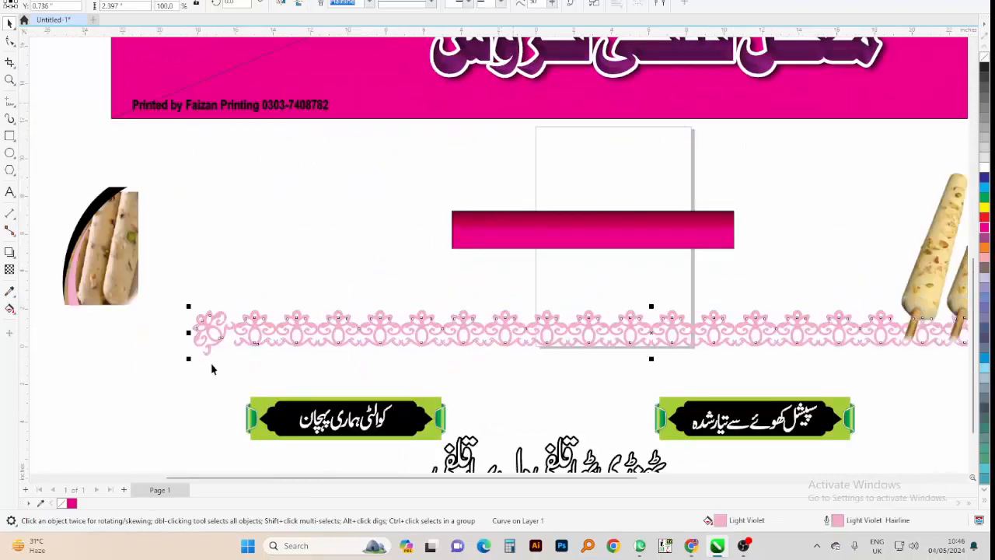
drag(188, 360, 437, 408)
drag(593, 332, 567, 258)
click(575, 340)
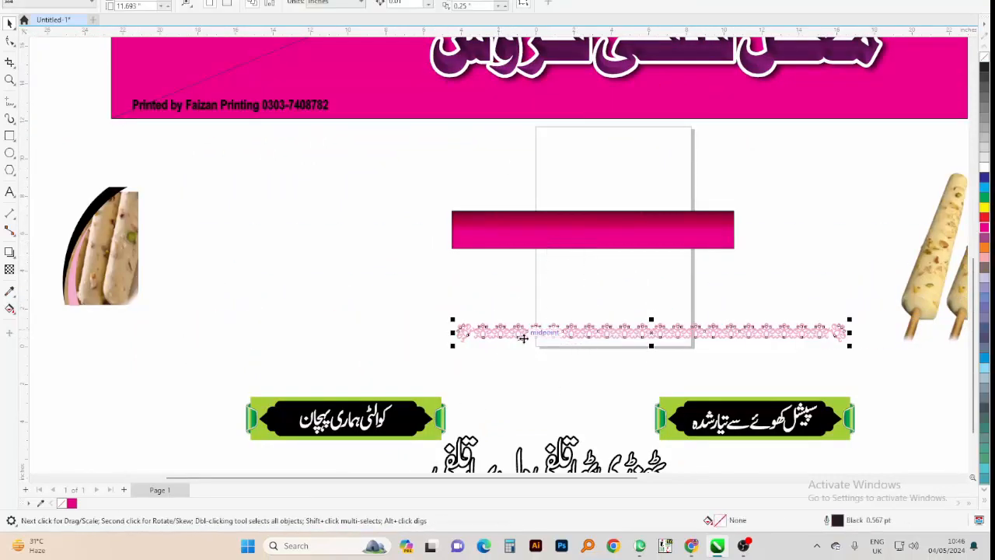
Position the lace border on the small bar's lower edge and resize it to match the bar's width.
drag(524, 337, 467, 214)
key(F2)
drag(825, 196, 424, 325)
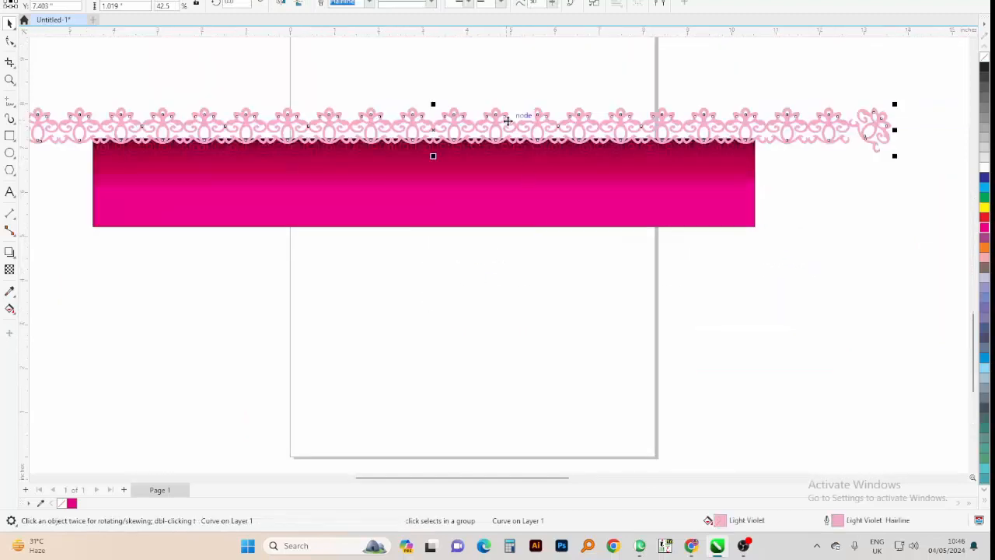
drag(506, 120, 506, 226)
drag(894, 210, 858, 215)
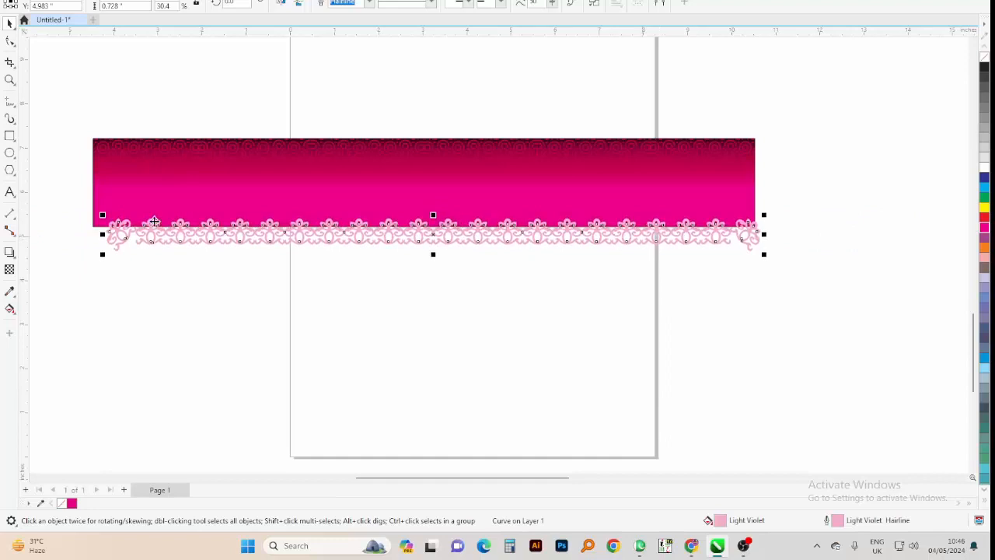
drag(101, 252, 87, 266)
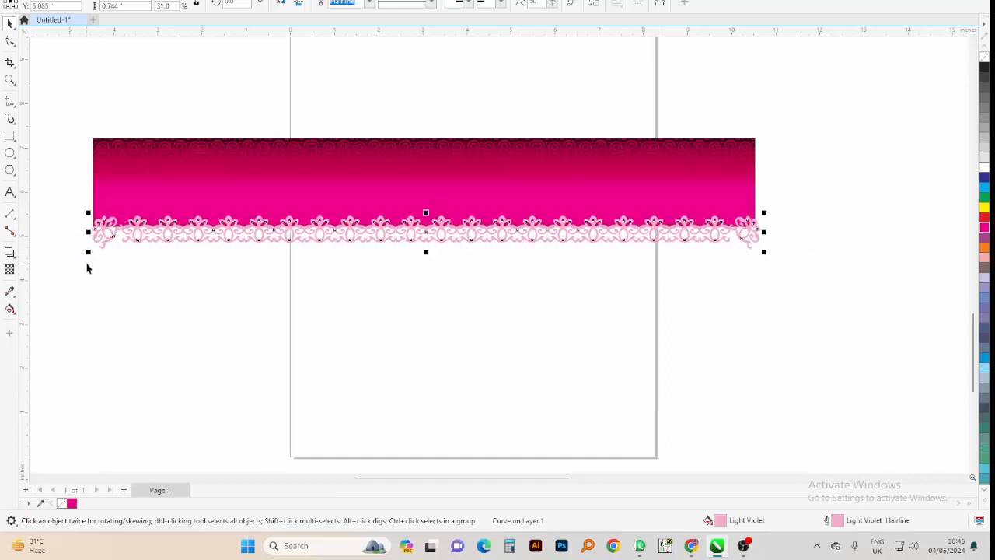
PowerClip the lace border inside the magenta bar so that only its upper part remains along the lower edge.
click(216, 180)
click(264, 321)
scroll(371, 335, down, 1)
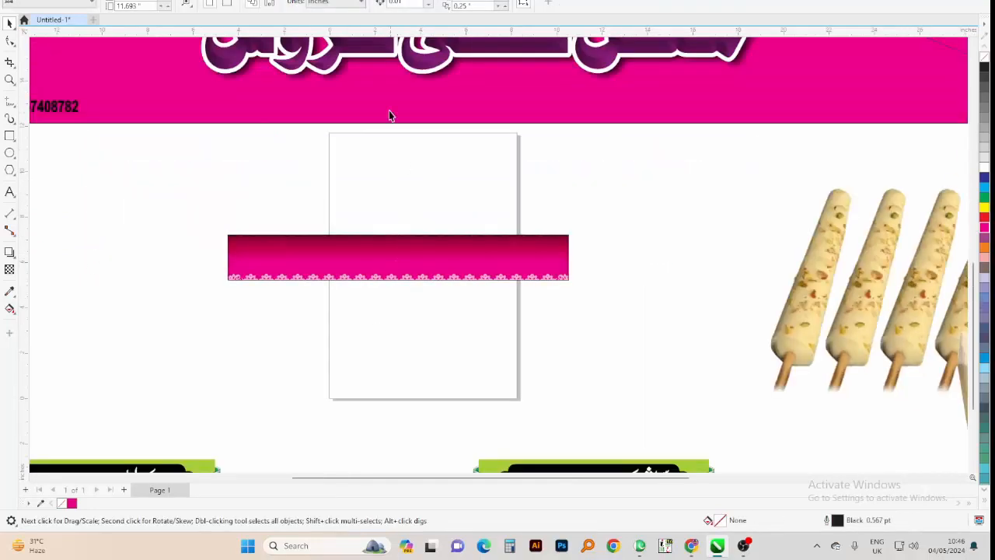
Move the purple Urdu title below the small bar and delete the large magenta banner.
scroll(473, 297, down, 1)
drag(251, 235, 659, 108)
drag(538, 165, 516, 340)
click(514, 180)
scroll(513, 180, down, 1)
key(Delete)
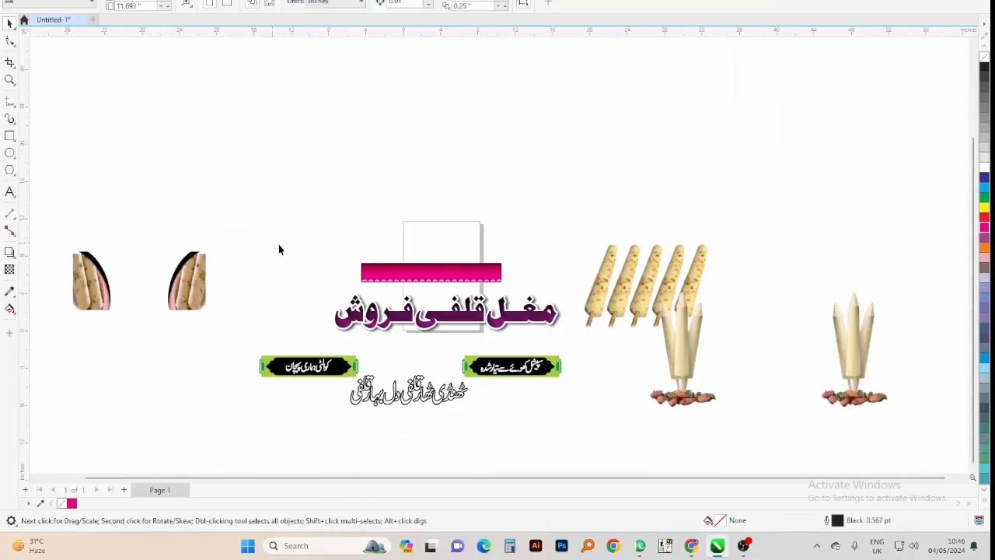
Shrink the purple Urdu title to about a third of its size and place it just above the magenta bar.
scroll(399, 326, up, 1)
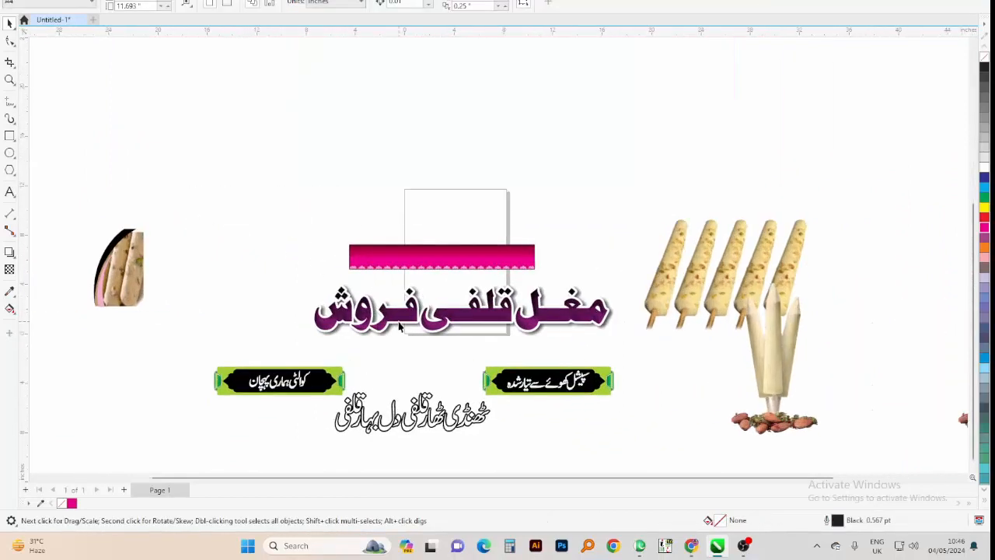
click(583, 318)
drag(621, 343, 516, 359)
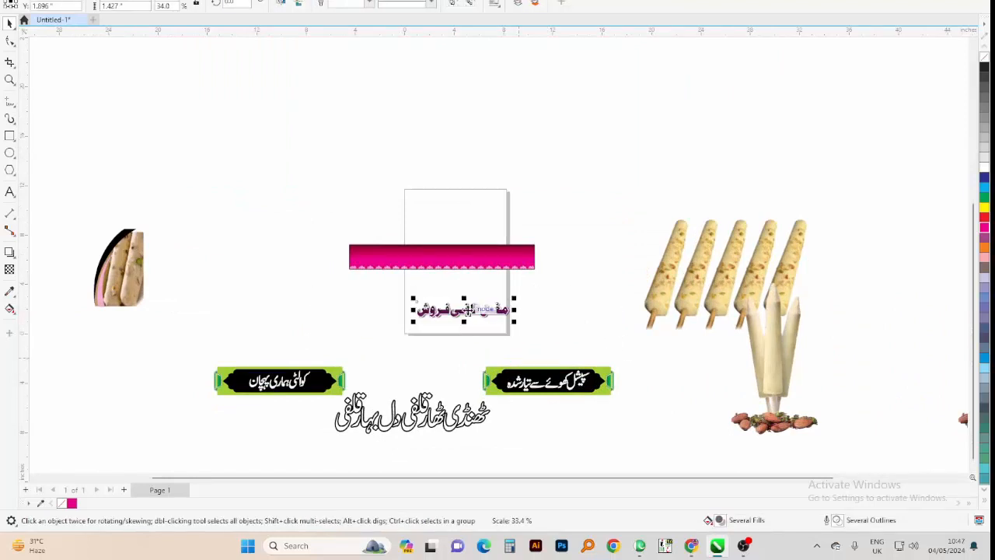
drag(471, 313, 447, 224)
key(F2)
drag(572, 193, 218, 325)
drag(645, 149, 659, 165)
click(675, 337)
scroll(783, 311, down, 2)
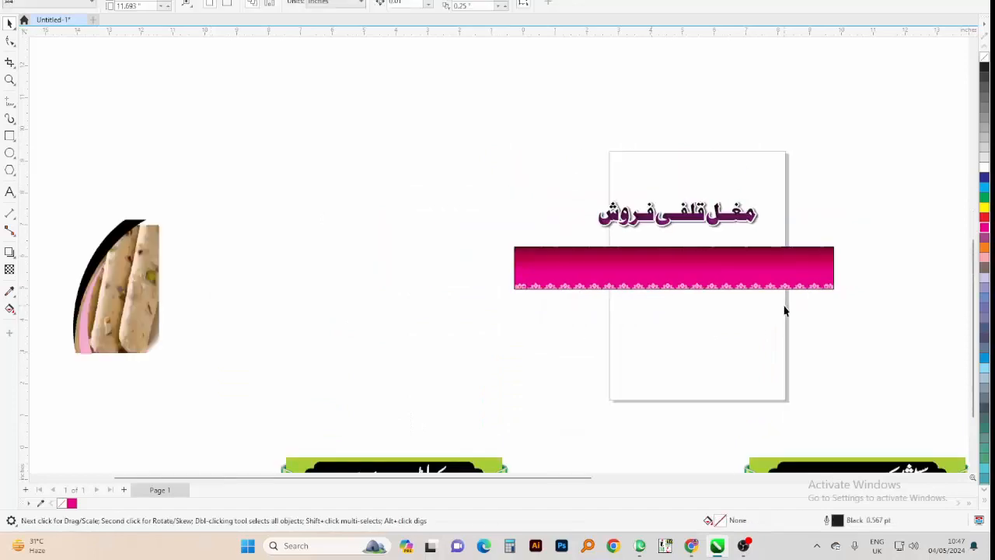
Scale down the two green label tags and the outlined slogan together and place them just below the magenta bar.
scroll(645, 326, up, 1)
scroll(664, 326, down, 1)
drag(497, 401, 495, 403)
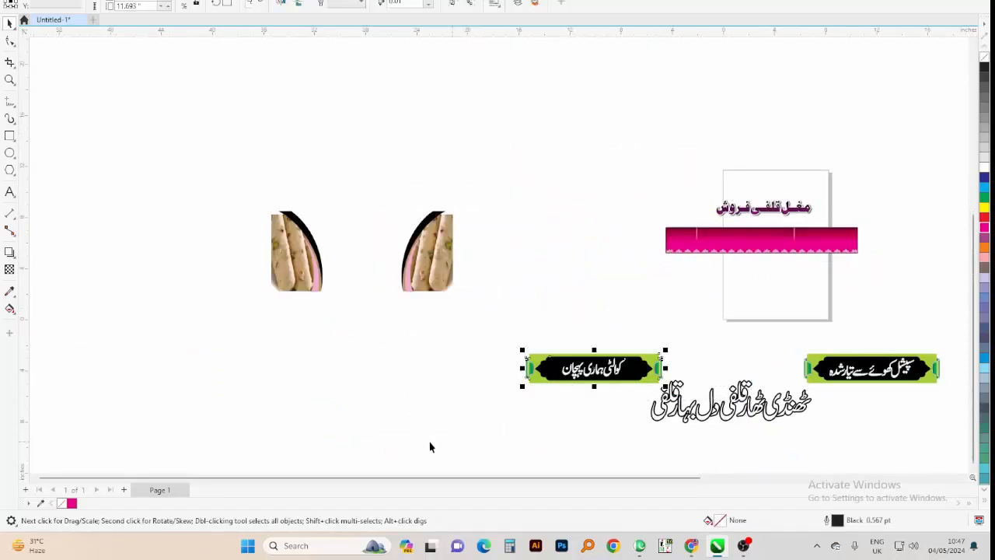
drag(430, 443, 722, 371)
drag(644, 375, 666, 242)
key(z)
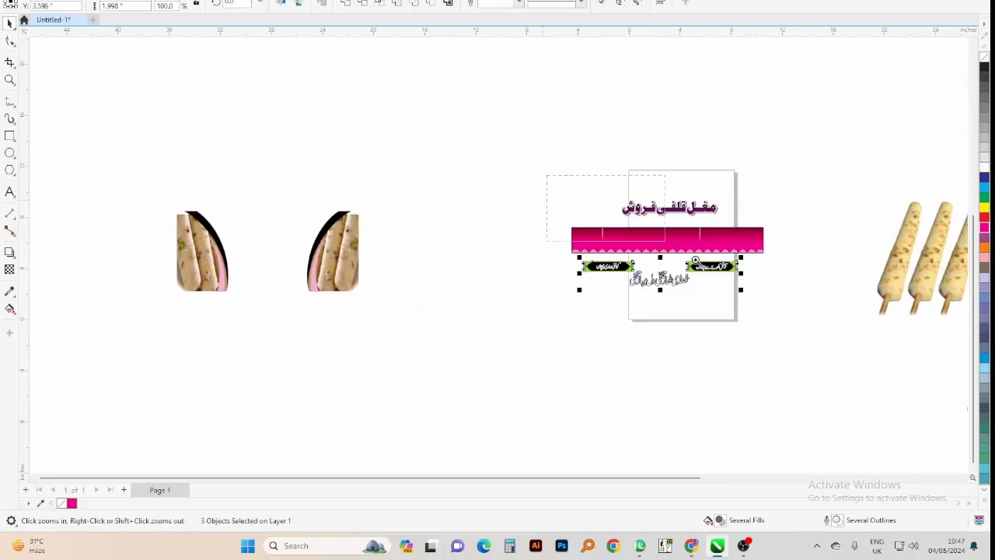
click(663, 242)
drag(226, 401, 222, 400)
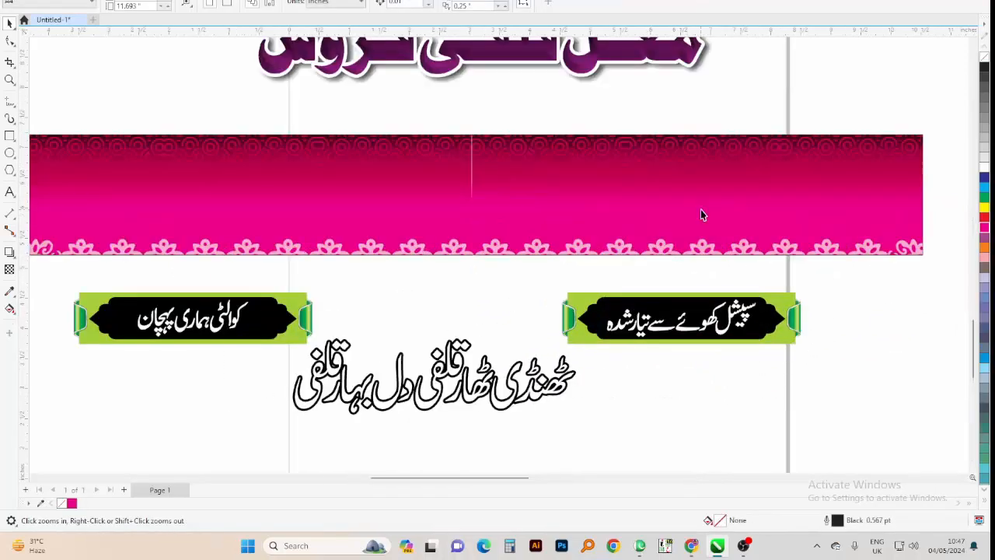
scroll(701, 210, down, 2)
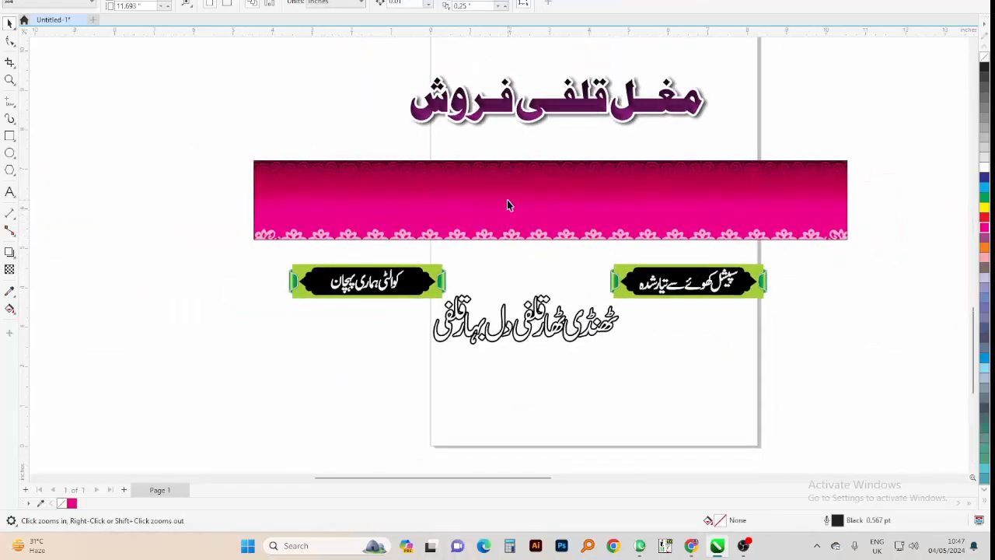
Switch to InPage, enter the text "انمول قلفی فروش" and select all of it.
click(665, 547)
key(alt+Tab)
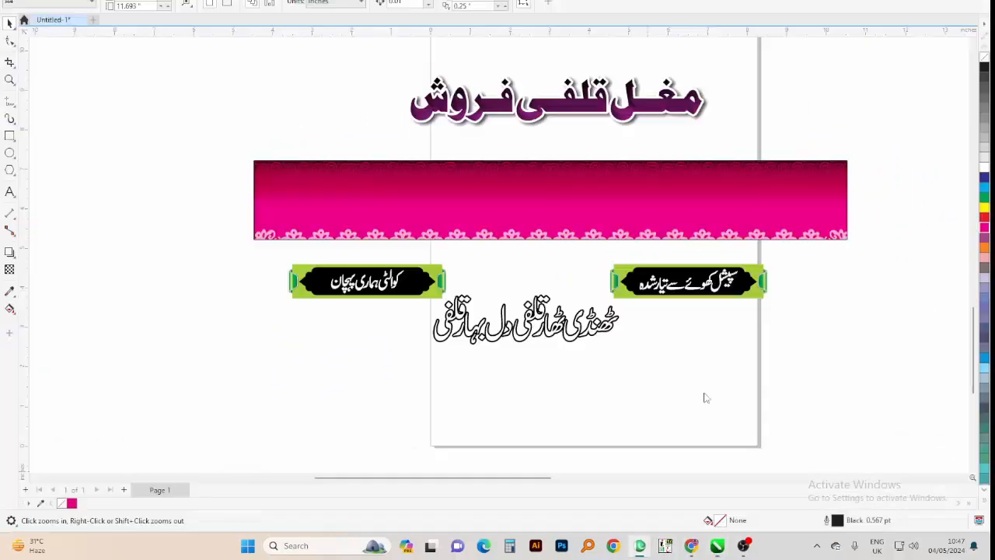
key(alt+Tab)
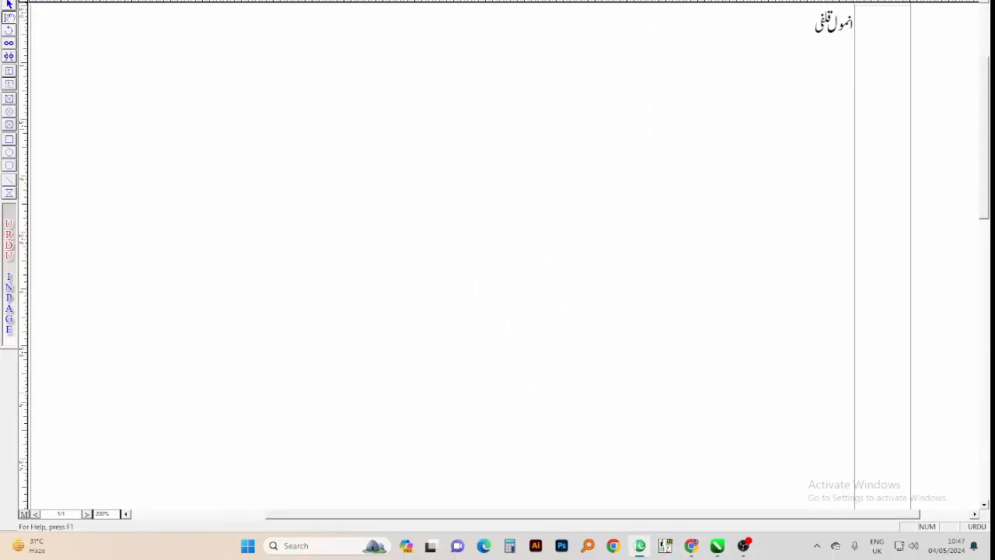
key(ctrl+a)
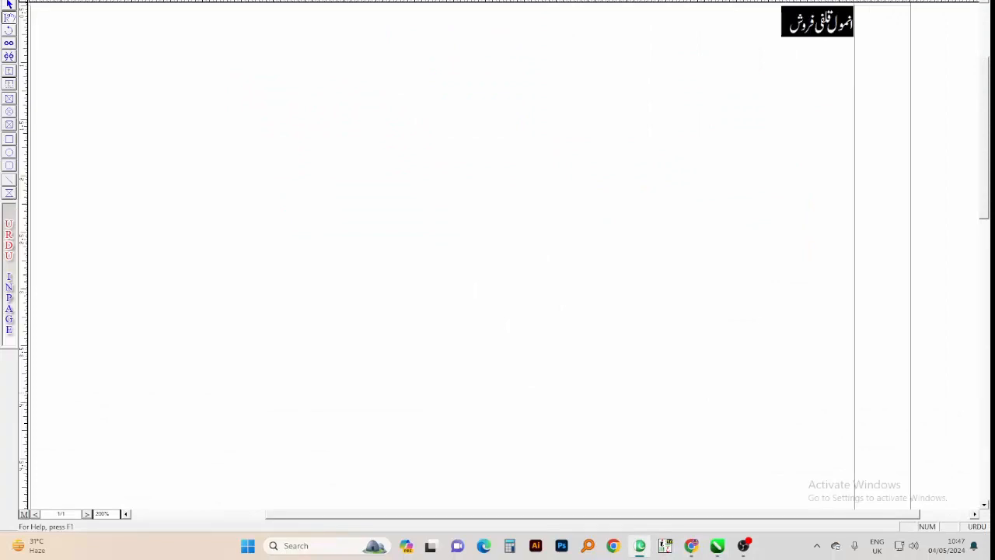
Change the selected Urdu text to a bold display font like the one used in the purple title.
click(221, 0)
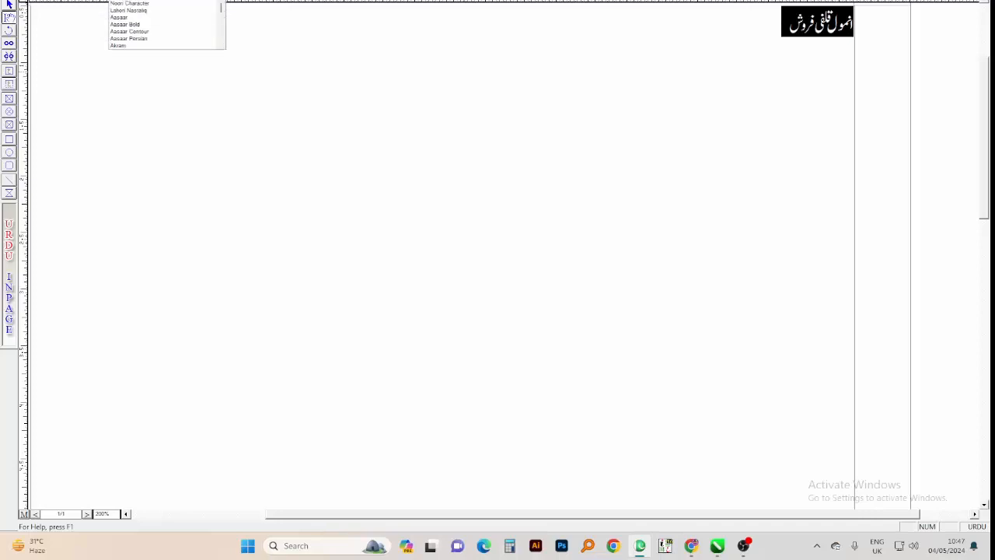
scroll(131, 14, down, 2)
click(131, 12)
click(221, 0)
click(131, 14)
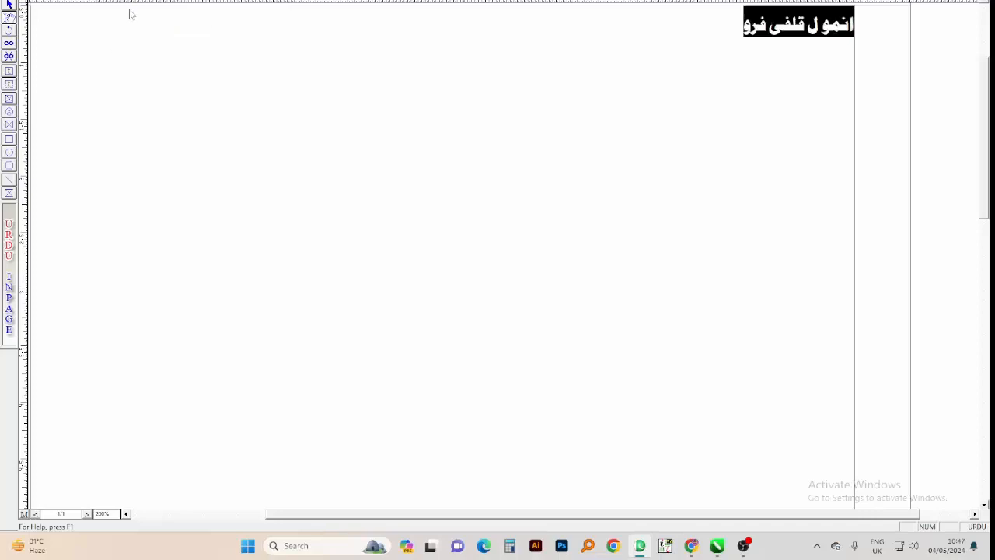
click(130, 11)
Select the whole text object on the page, copy it and switch back to CorelDRAW.
click(8, 3)
right_click(191, 83)
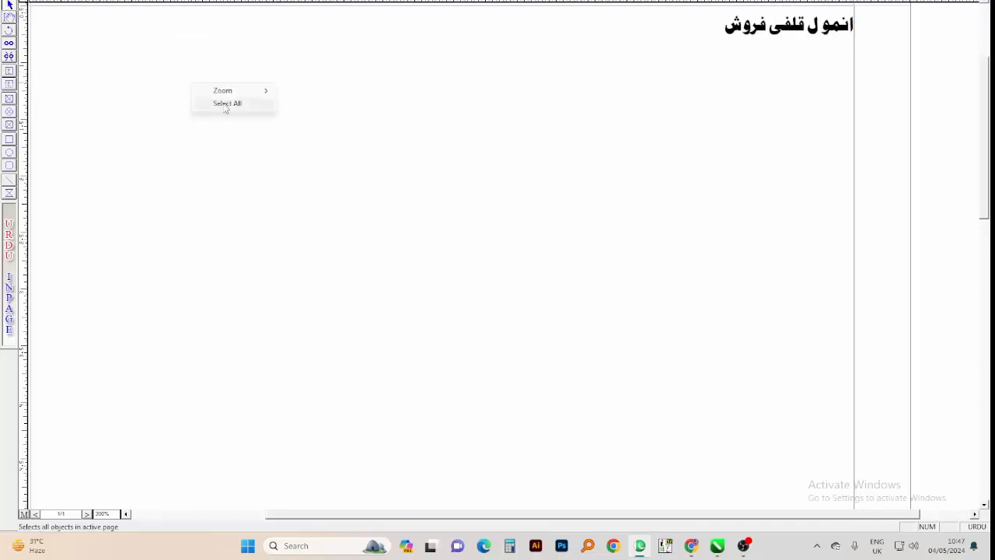
click(225, 104)
right_click(224, 101)
click(241, 156)
key(alt+Tab)
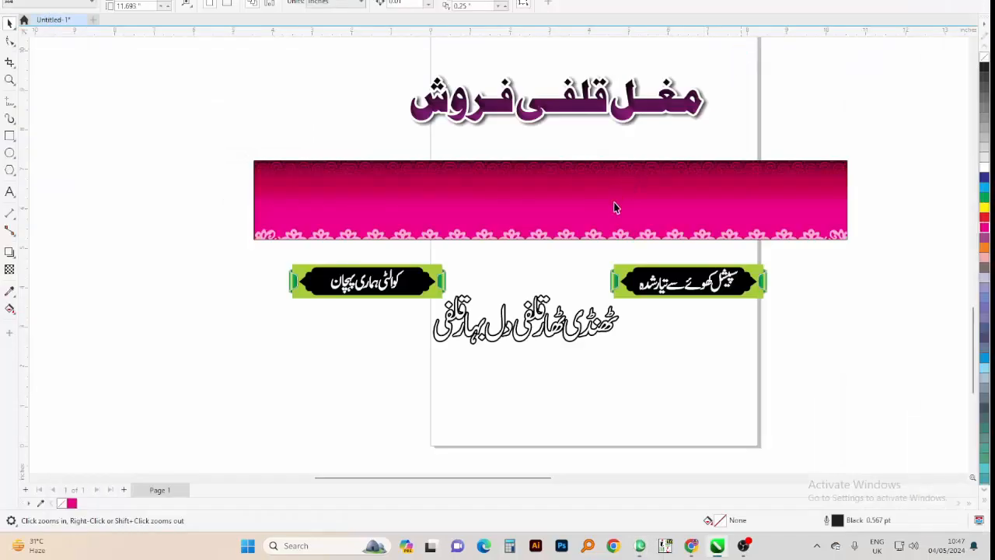
Paste the Urdu text, scale it to 10% and move it onto the blank area below the magenta bar.
key(ctrl+v)
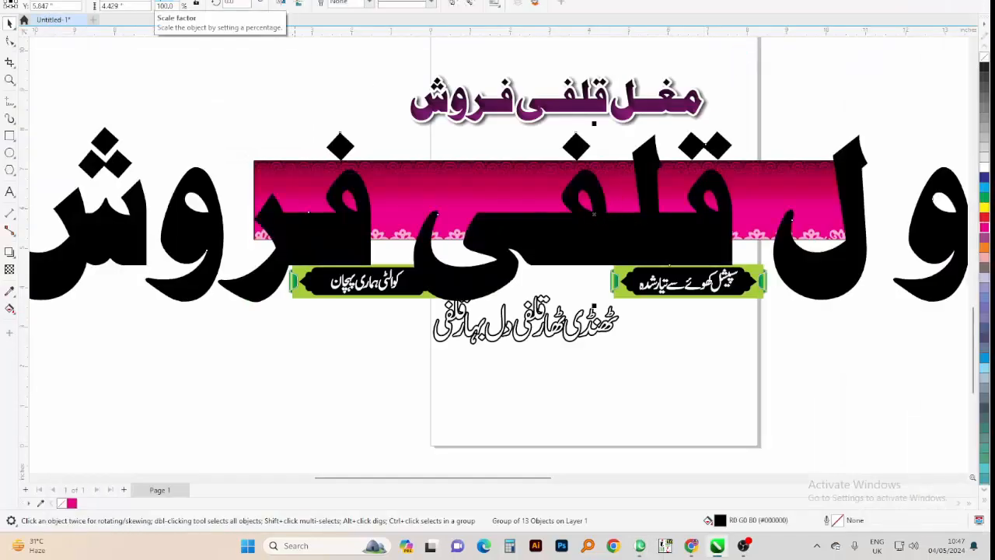
click(163, 5)
text(10)
key(Return)
key(F2)
drag(474, 164, 742, 273)
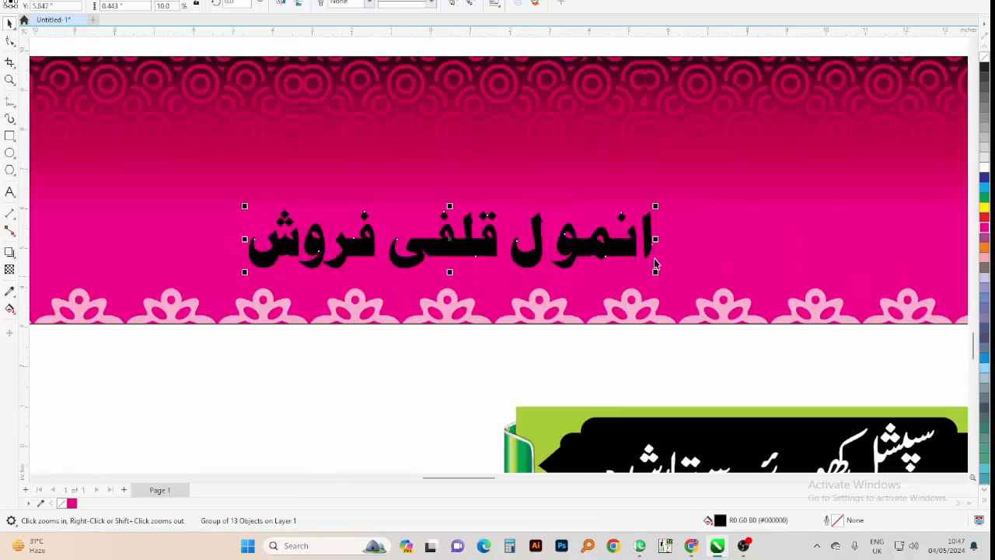
drag(558, 252, 526, 371)
Ungroup the pasted Urdu text and nudge its letters to the right to close the gaps in and between the words.
scroll(670, 310, down, 1)
key(F2)
drag(697, 263, 224, 456)
drag(585, 199, 403, 280)
key(ctrl+u)
drag(283, 211, 451, 344)
key(Right)
key(Right)
key(Right)
drag(279, 214, 561, 342)
key(Right)
key(Right)
key(Right)
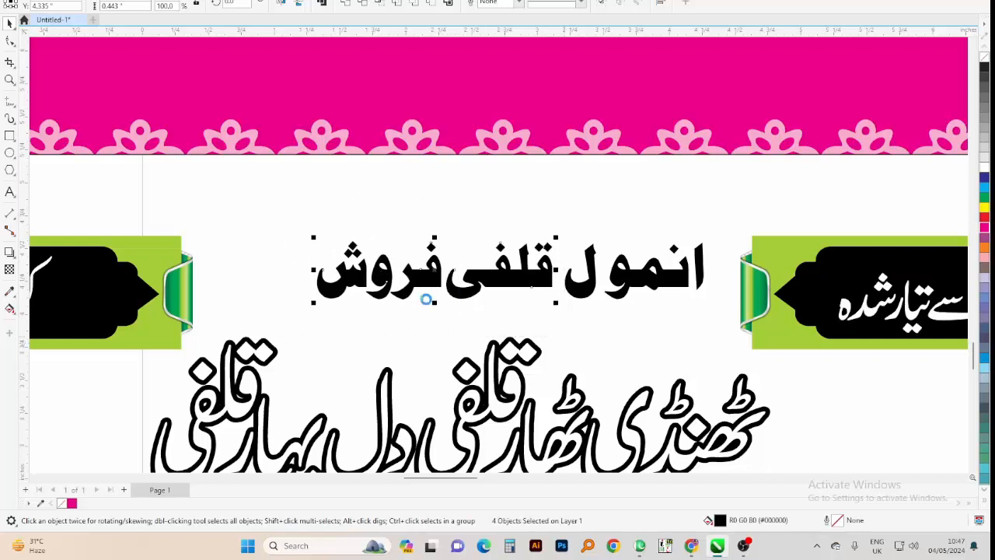
key(Right)
key(Right)
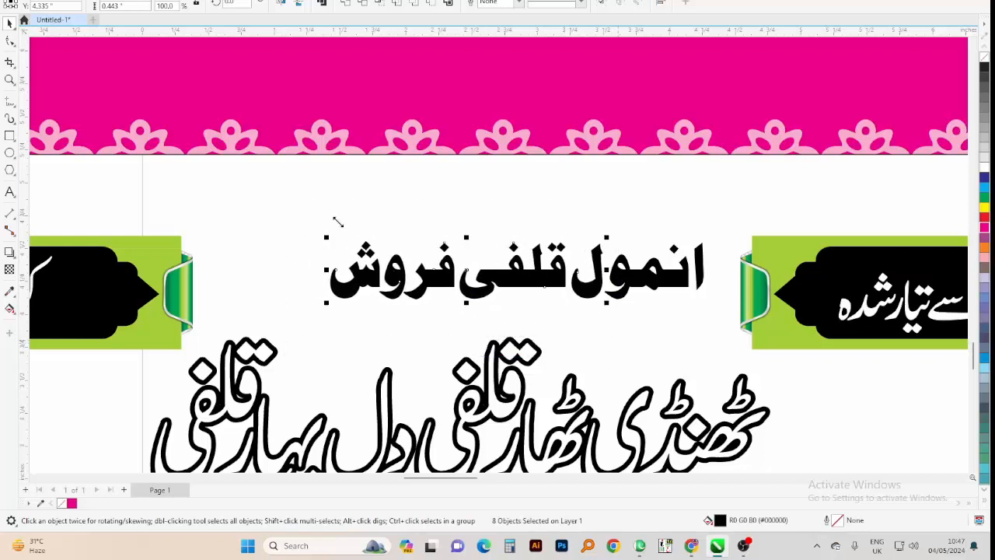
Select all the letters of the new Urdu title and combine them into a single curve.
drag(235, 211, 729, 339)
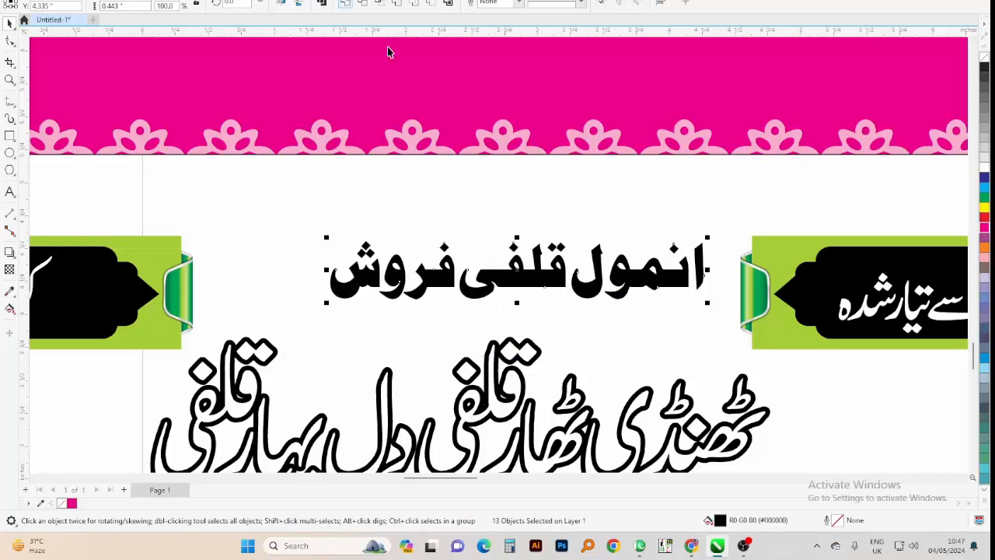
scroll(504, 296, down, 2)
key(ctrl+l)
Move the combined title onto the magenta bar, enlarge it to about 1.2 inches high and centre it on the bar.
drag(521, 284, 514, 130)
scroll(532, 228, down, 2)
drag(582, 185, 673, 213)
click(540, 171)
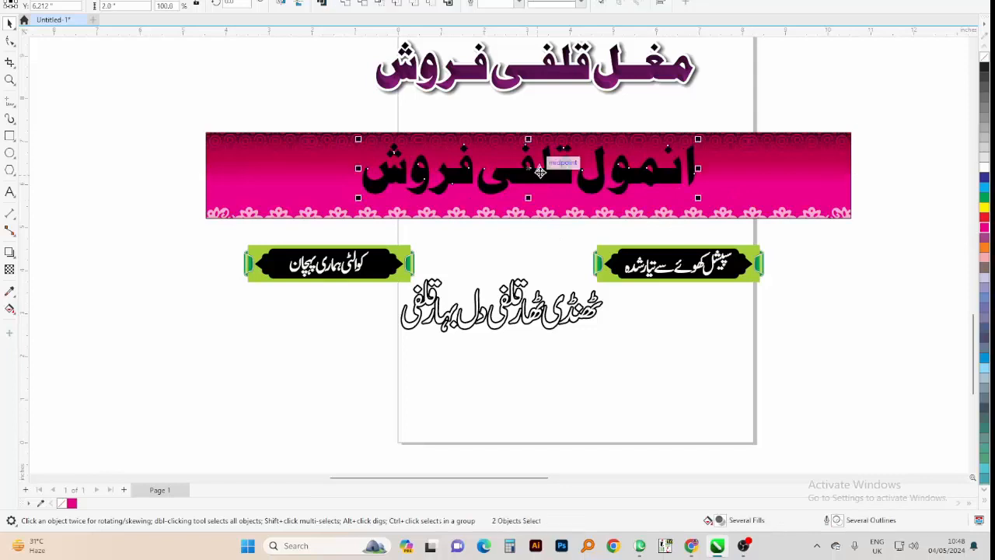
Nudge the black title down so it sits closer to the bar's lace edge.
key(Down)
key(Down)
key(Down)
key(Down)
key(Down)
key(Down)
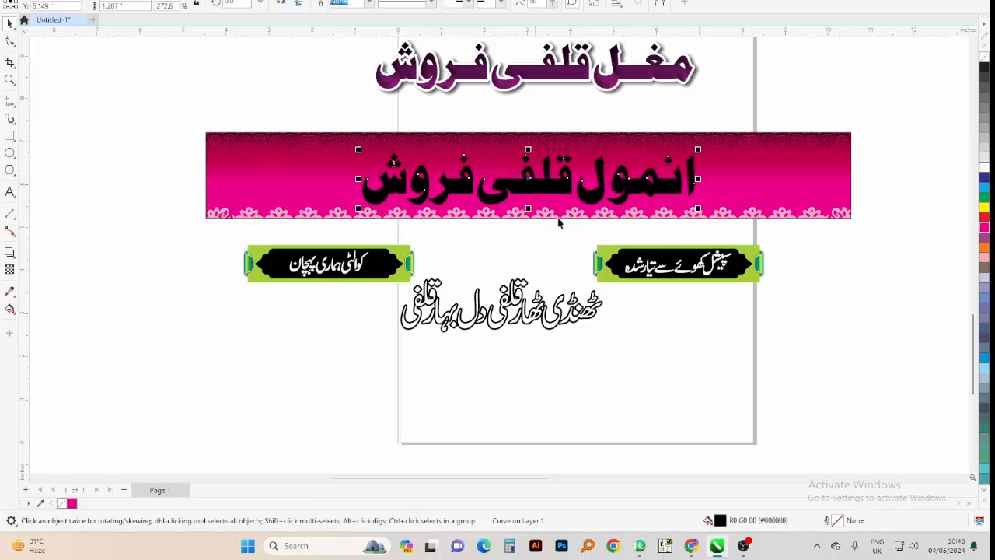
click(500, 175)
click(516, 188)
click(523, 73)
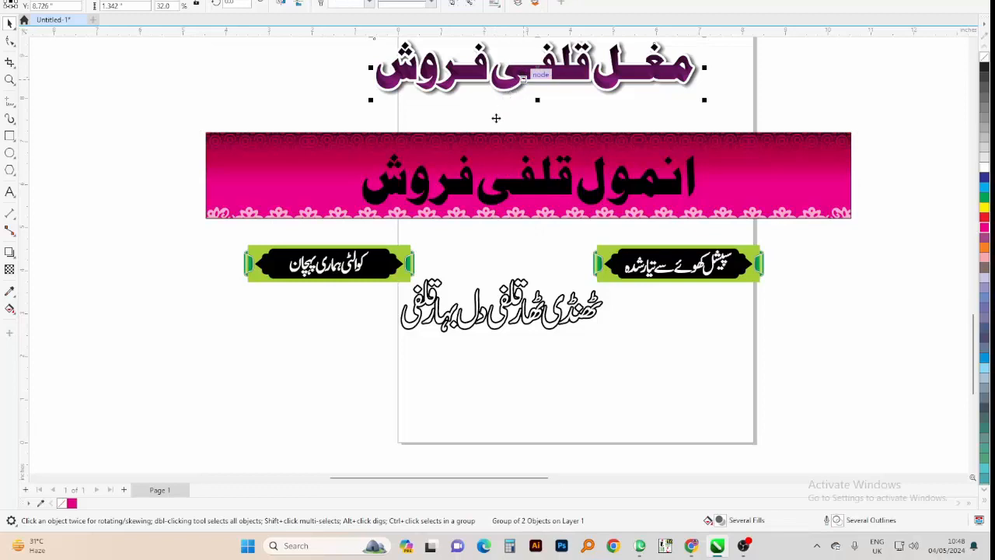
key(ctrl+j)
click(722, 42)
drag(645, 79, 583, 126)
key(ctrl+z)
drag(559, 73, 554, 126)
key(ctrl+z)
Ungroup the purple Urdu title above the bar and select its gradient-filled lettering with the white outline.
right_click(558, 60)
click(544, 70)
click(488, 65)
key(ctrl+u)
click(467, 100)
drag(470, 66, 551, 120)
key(Escape)
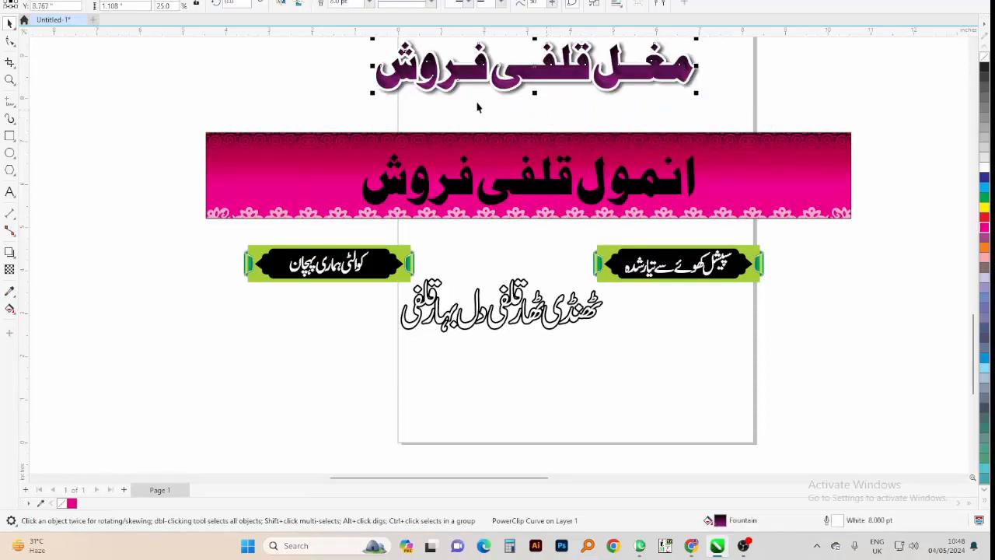
Open the purple title's PowerClip contents for editing and move a shading bitmap down out of the lettering.
click(461, 70)
drag(460, 70, 486, 101)
key(ctrl+z)
right_click(521, 66)
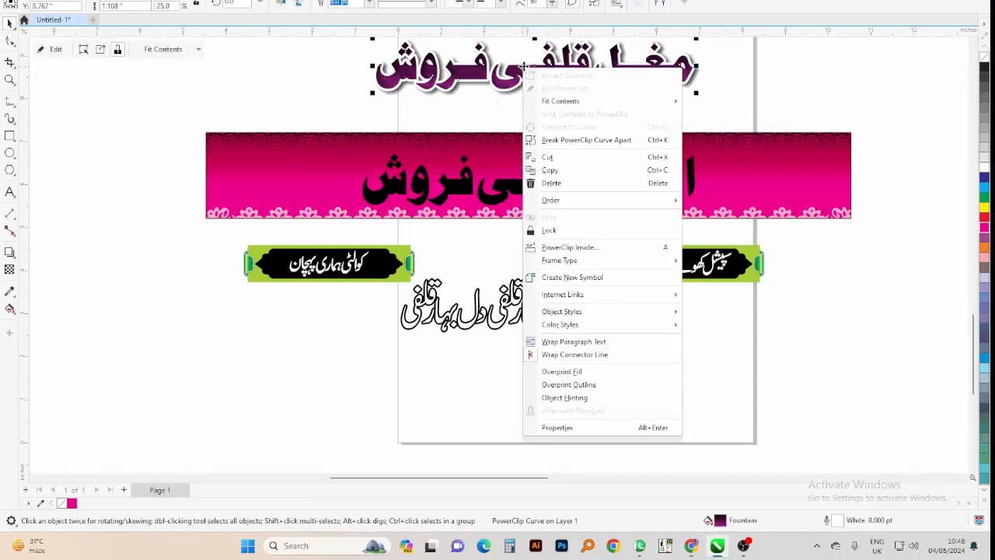
click(542, 85)
drag(536, 69, 513, 133)
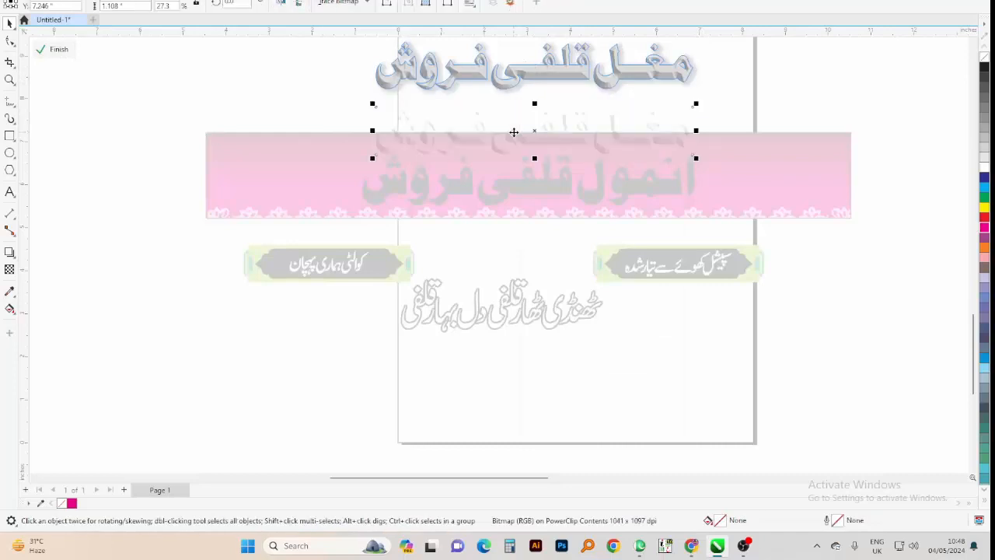
drag(535, 74, 521, 136)
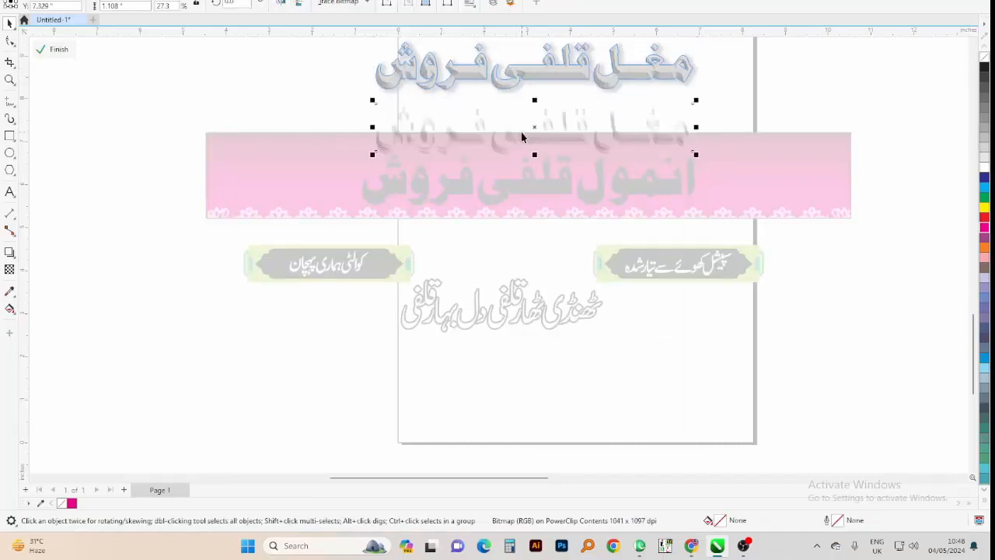
Reposition the shading bitmaps clear of the lettering inside the PowerClip and finish editing its contents.
key(Up)
key(Up)
key(Up)
key(Up)
key(Up)
key(Up)
key(Up)
key(Up)
key(Up)
key(Up)
key(Up)
key(Up)
key(Up)
key(Up)
key(Up)
key(Up)
key(Up)
shift+click(494, 139)
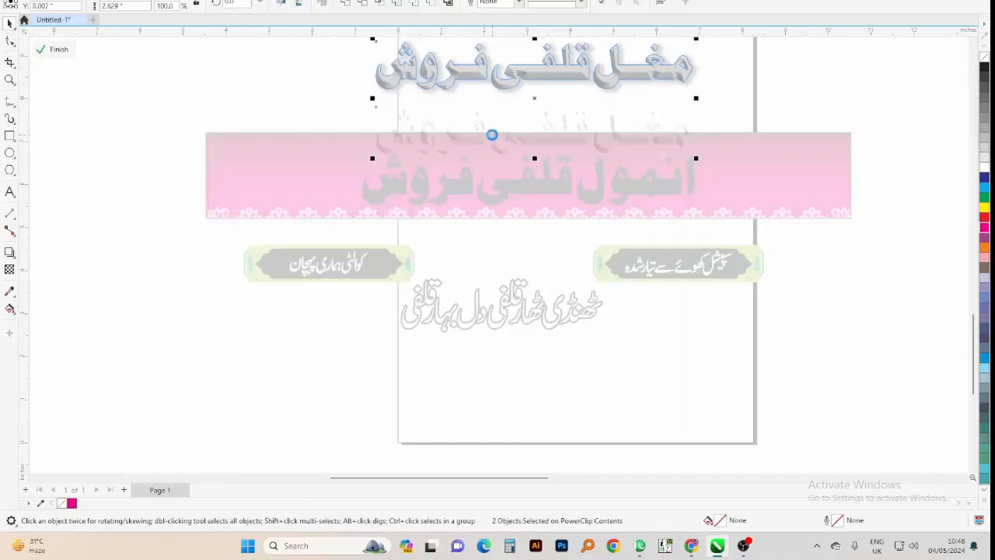
scroll(493, 138, up, 4)
scroll(483, 199, down, 4)
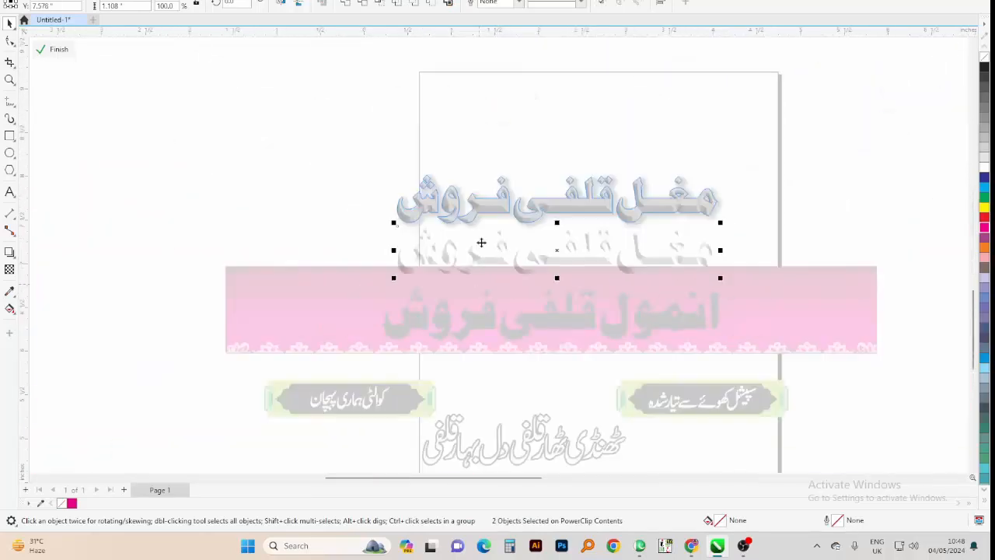
click(711, 115)
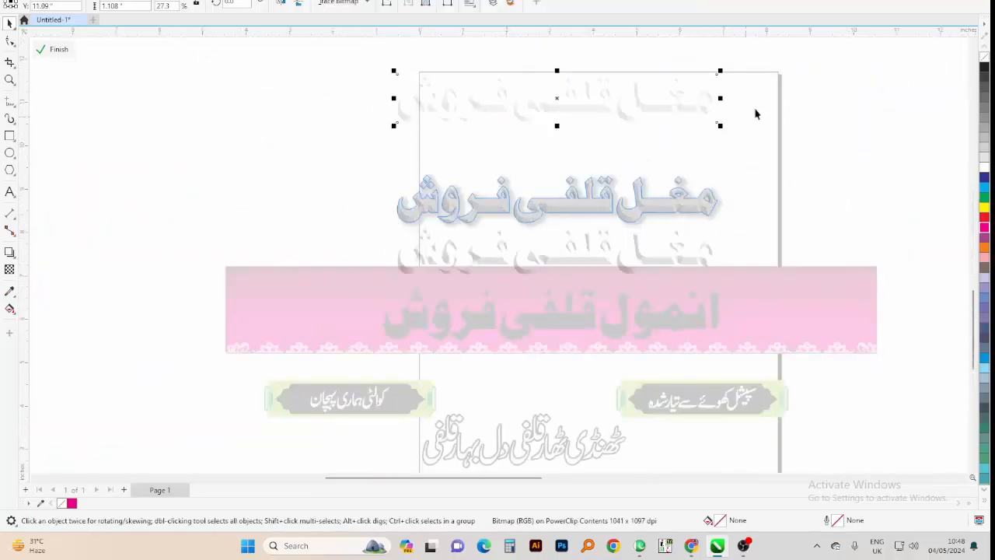
shift+click(489, 122)
right_click(505, 106)
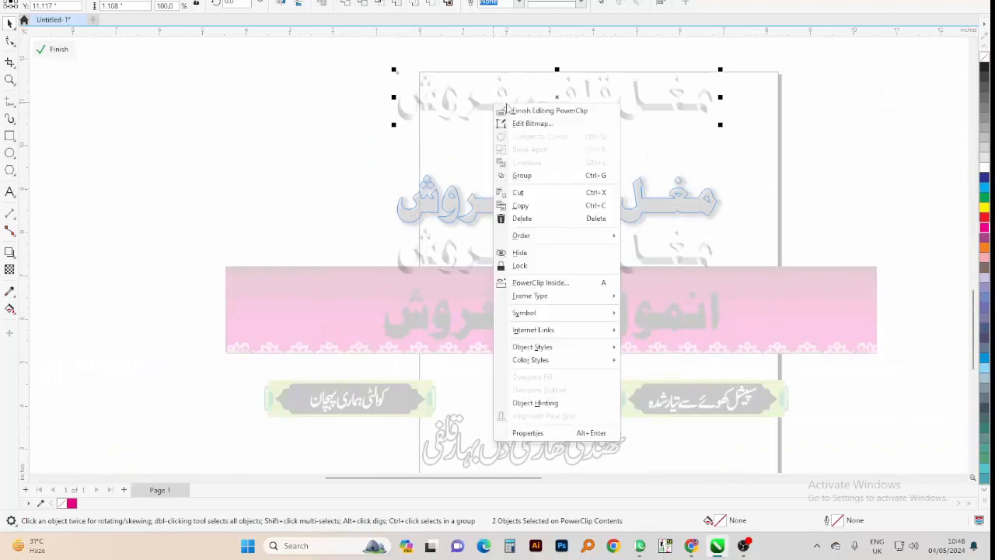
click(510, 111)
Fill the black title on the magenta bar with green, C:100 M:0 Y:100 K:0.
drag(755, 144, 199, 330)
scroll(458, 235, down, 1)
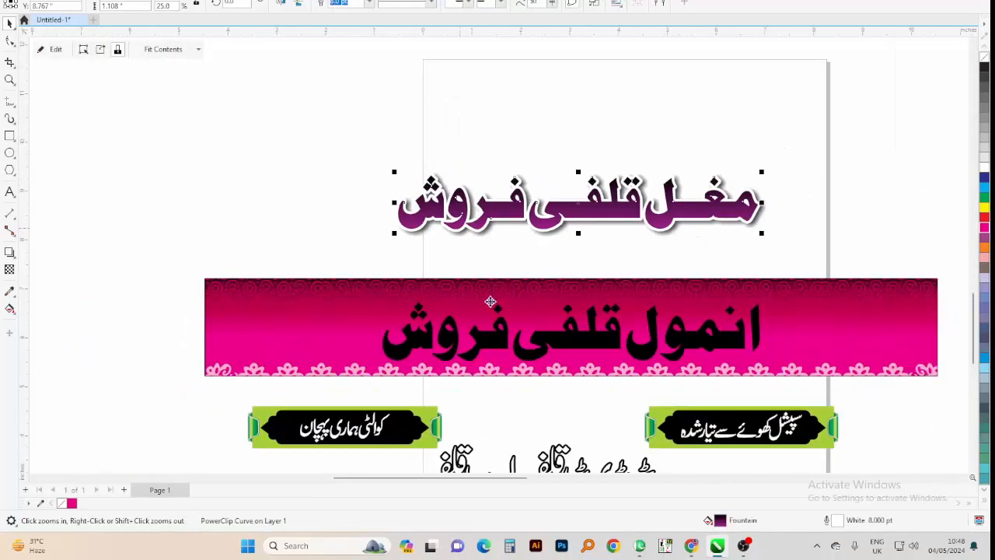
click(547, 336)
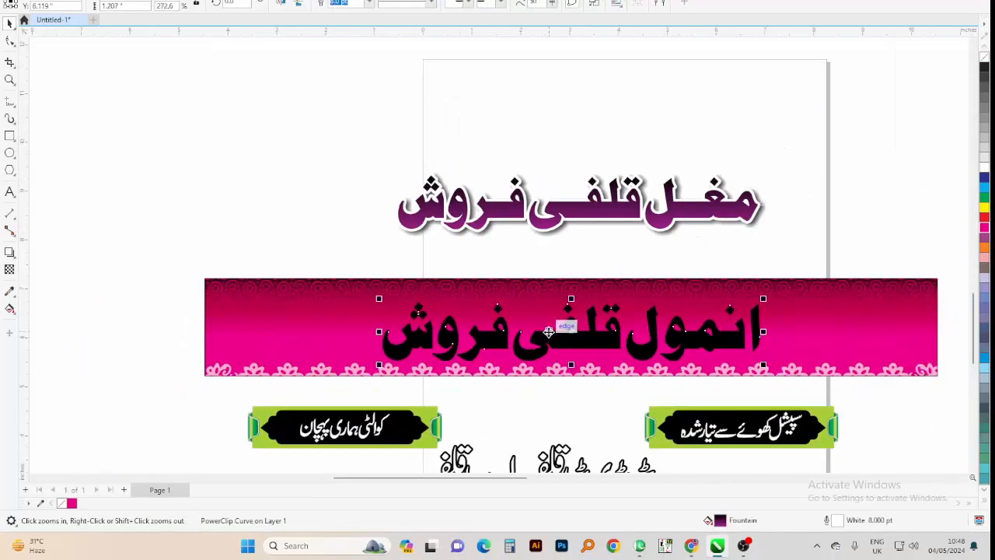
click(984, 198)
Edit the title's fill as a vertical fountain fill and set its white end colour to a PANTONE solid coated green swatch.
key(F11)
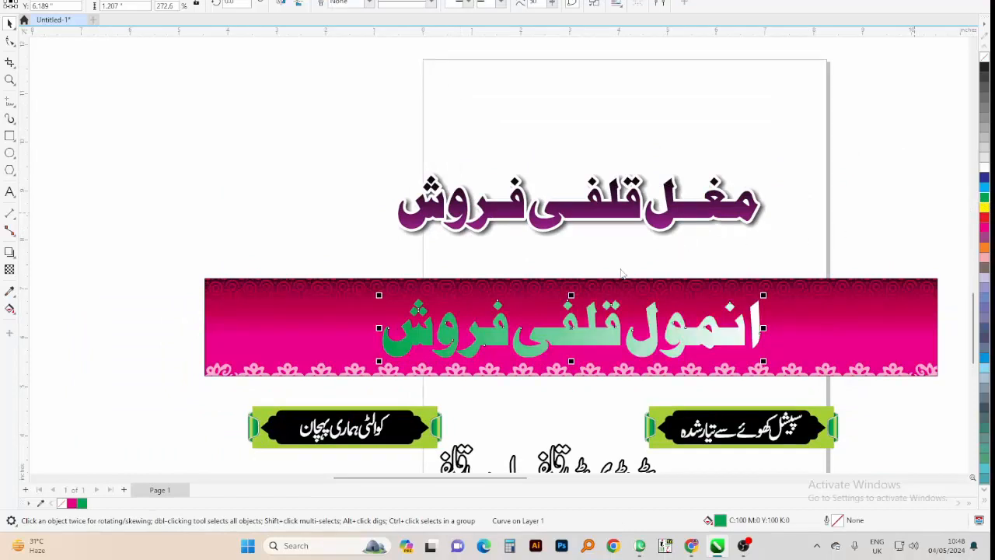
click(472, 287)
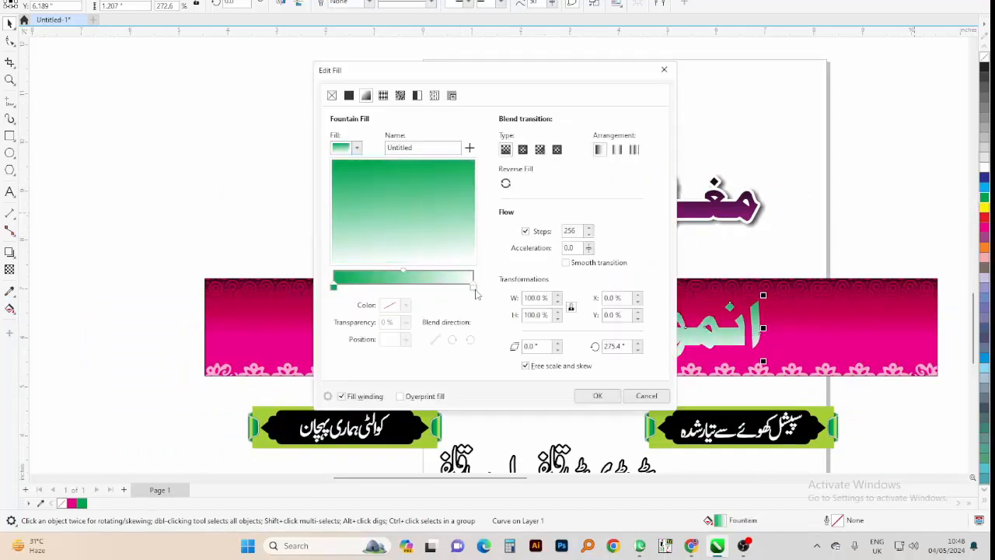
click(405, 304)
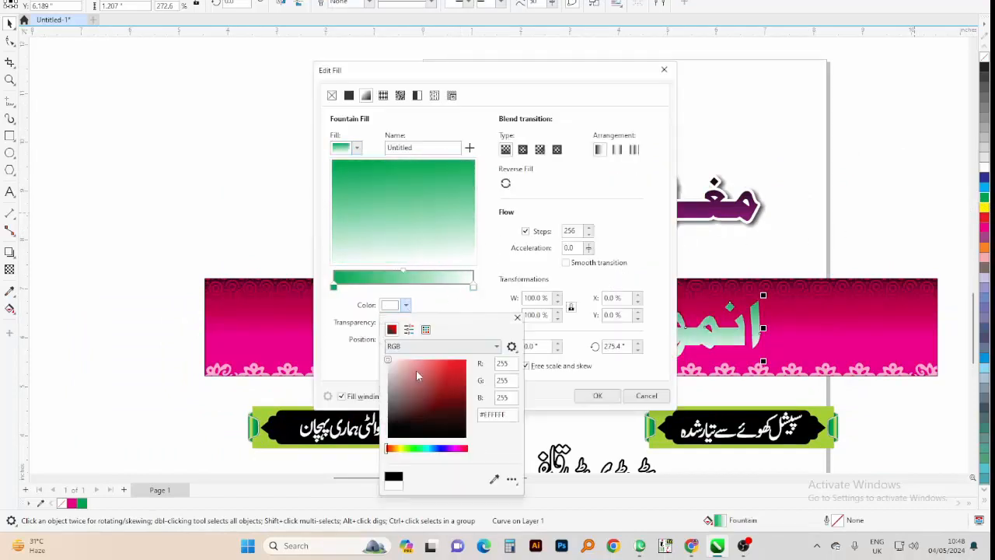
click(408, 328)
click(425, 329)
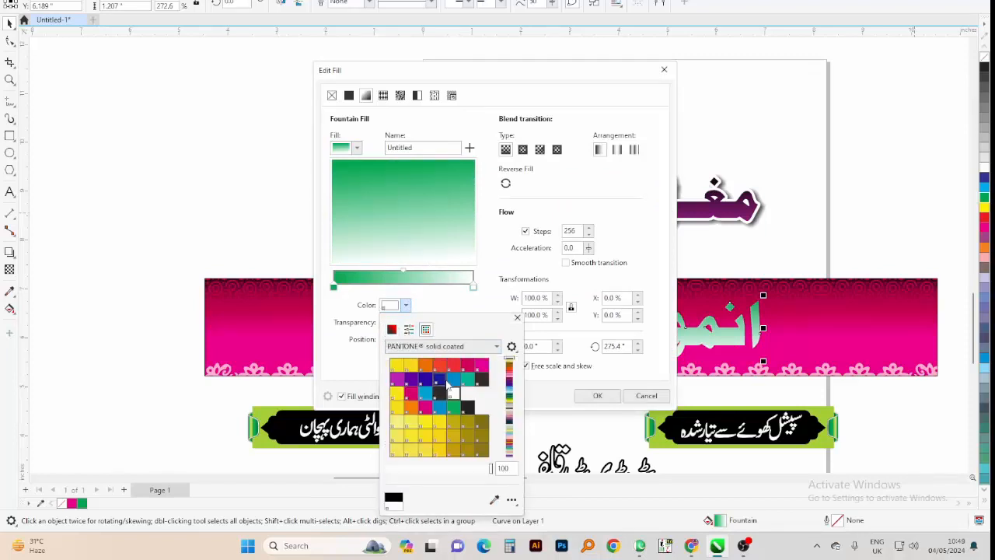
click(456, 410)
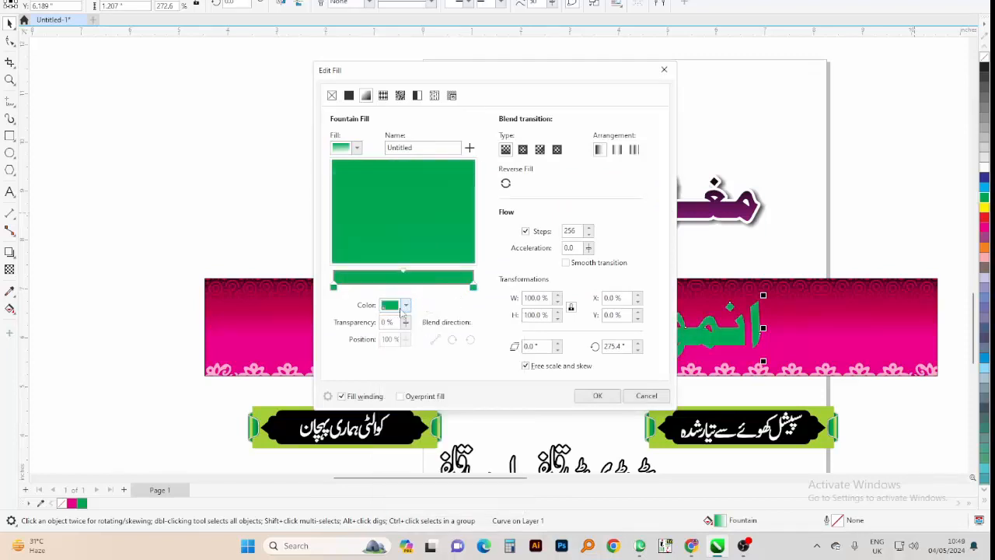
Darken the gradient's end colour by setting M to 40 and K to 40 in CMYK, and apply the fill.
click(404, 305)
click(392, 329)
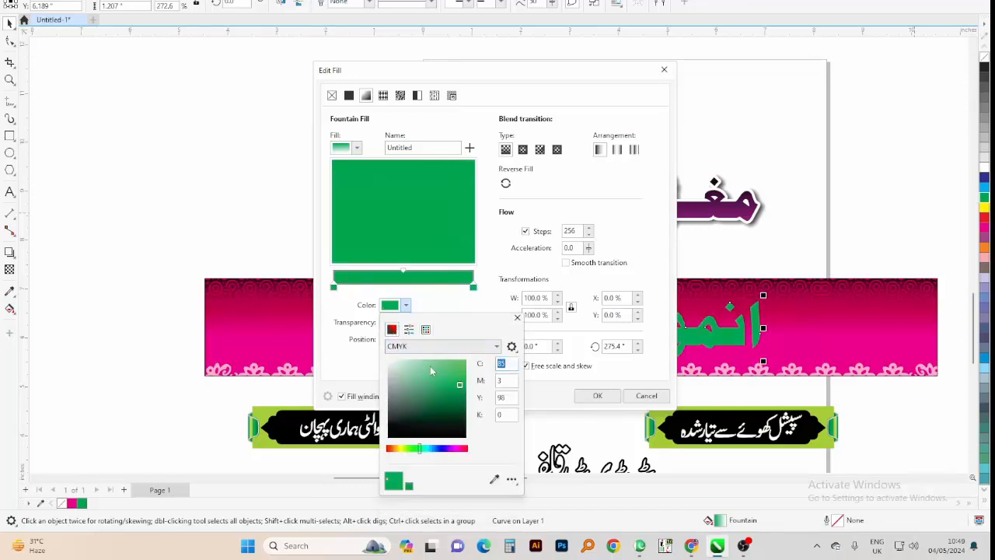
double_click(508, 380)
text(40)
key(Tab)
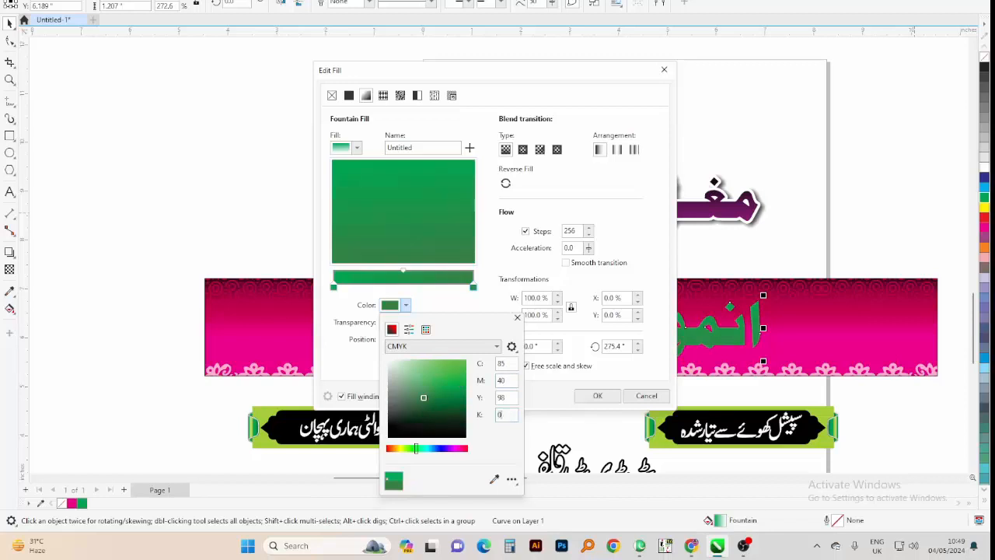
key(Return)
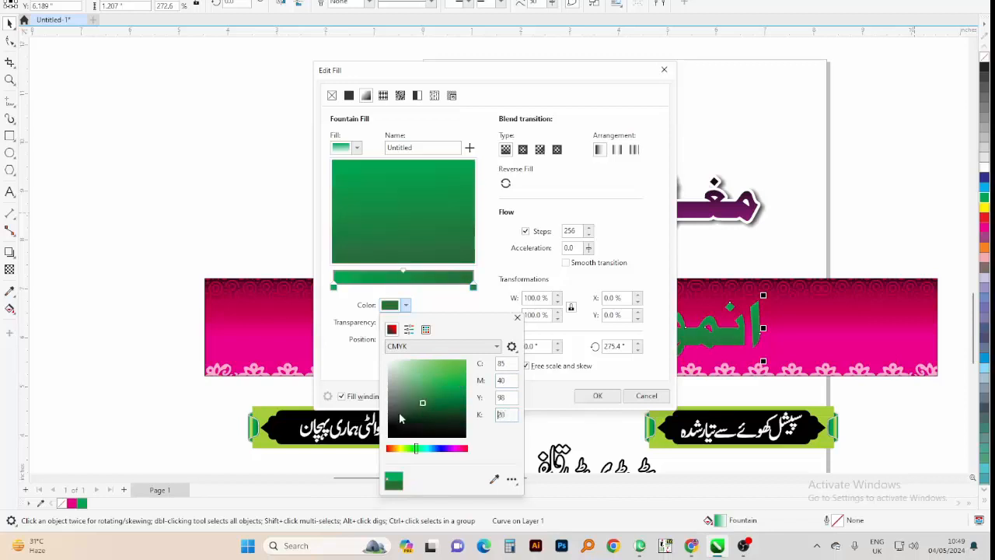
text(40)
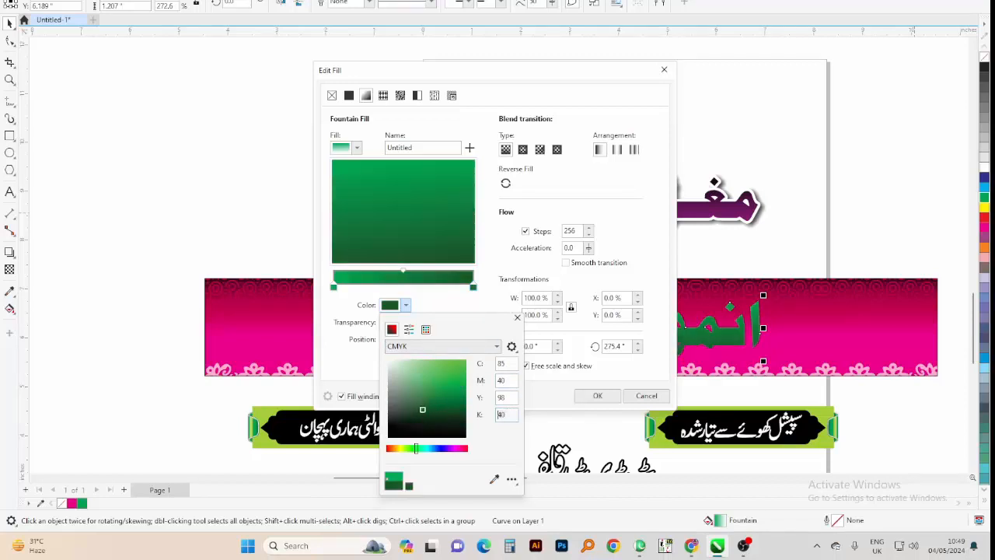
click(618, 408)
click(600, 395)
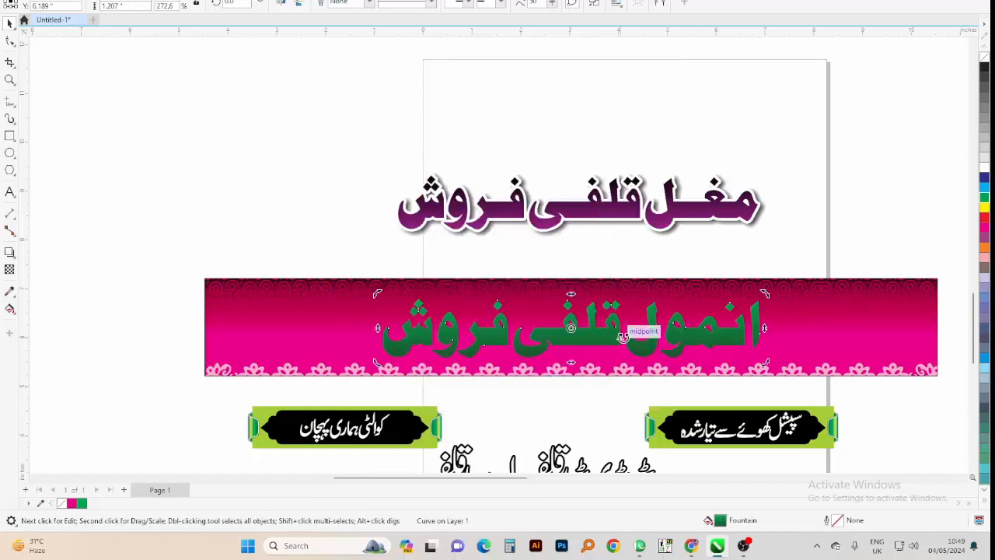
Give the green title a 6-point black outline with round corners and round line caps, placed behind the fill.
key(F12)
text(6)
click(404, 266)
click(404, 284)
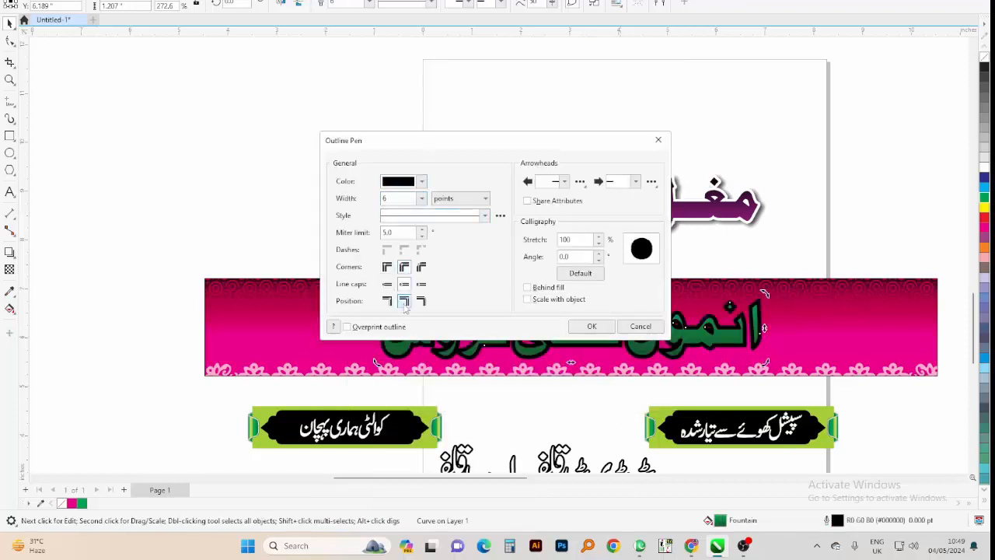
click(539, 288)
click(593, 326)
right_click(657, 336)
click(685, 345)
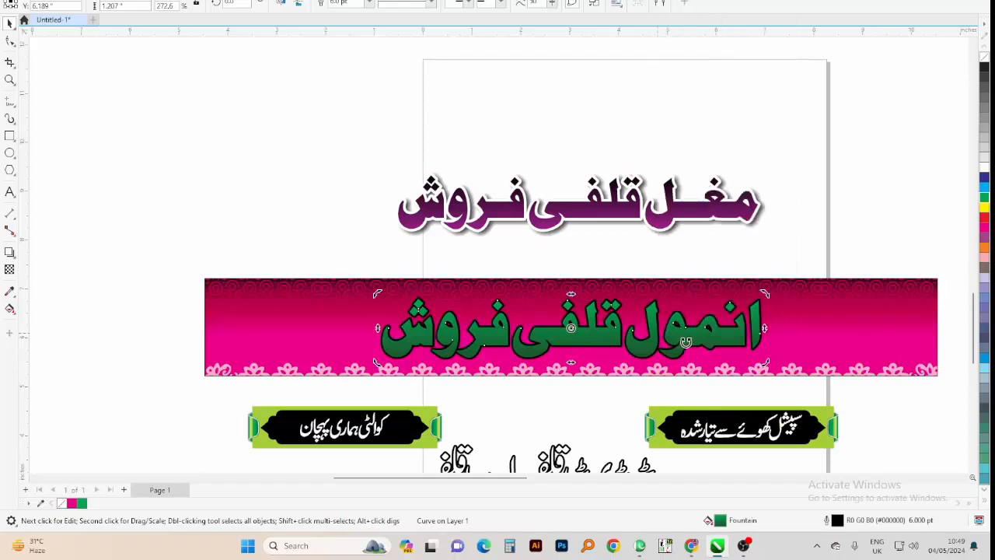
Recolour the title's outline white and increase its width to 8 points.
right_click(984, 167)
key(F12)
key(Return)
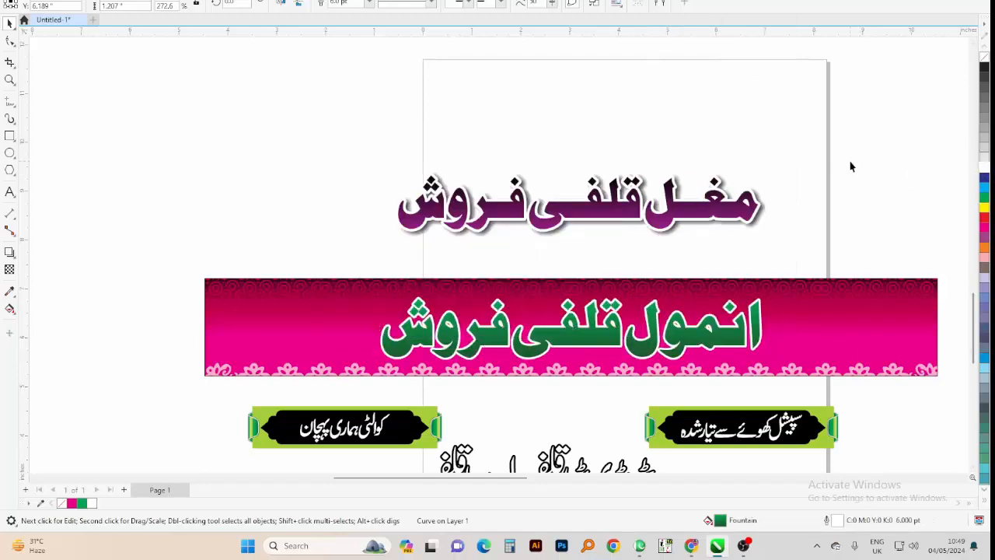
key(F12)
key(Tab)
text(8)
key(Return)
Add a drop shadow offset down and to the right of the green title, with its feathering direction set to Outside.
scroll(599, 332, up, 2)
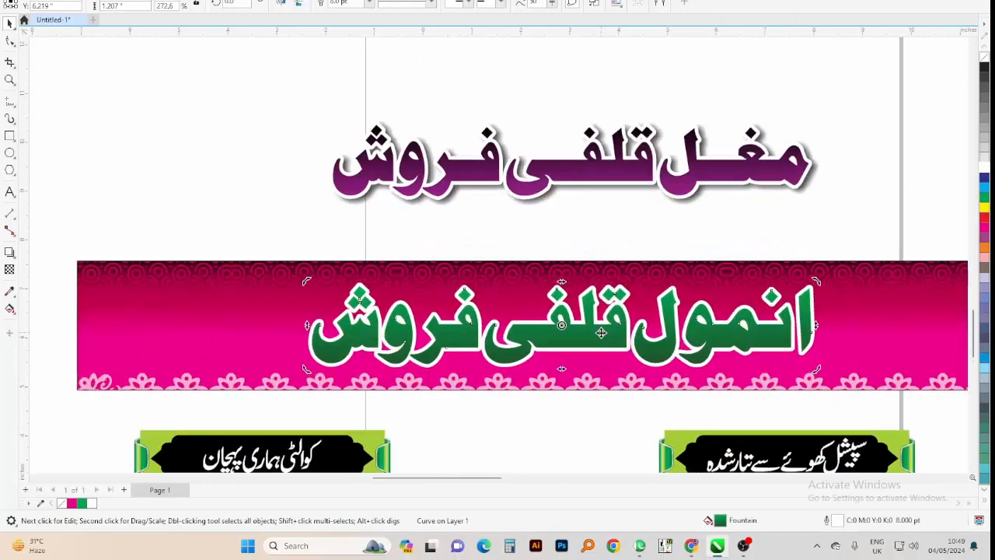
click(10, 251)
drag(548, 322, 596, 393)
click(343, 5)
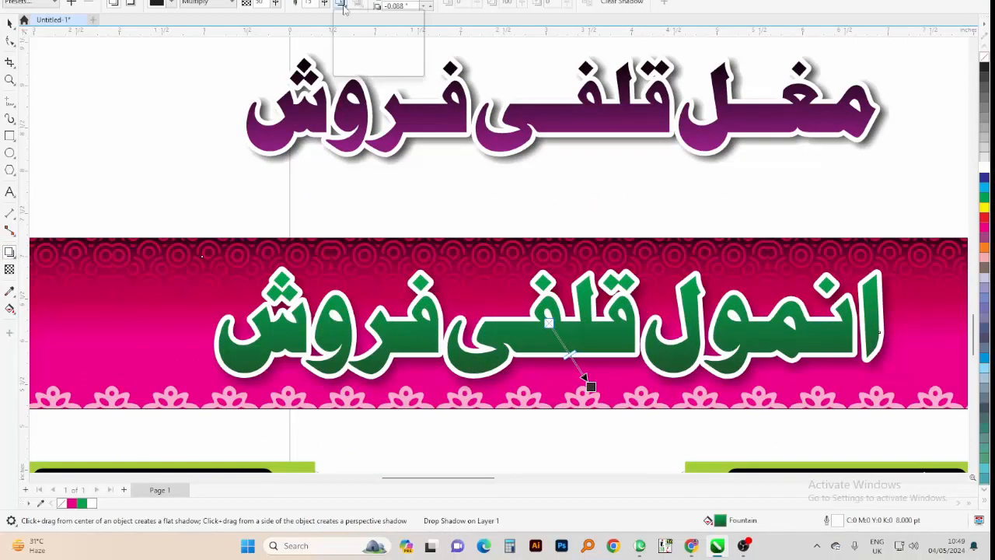
click(351, 54)
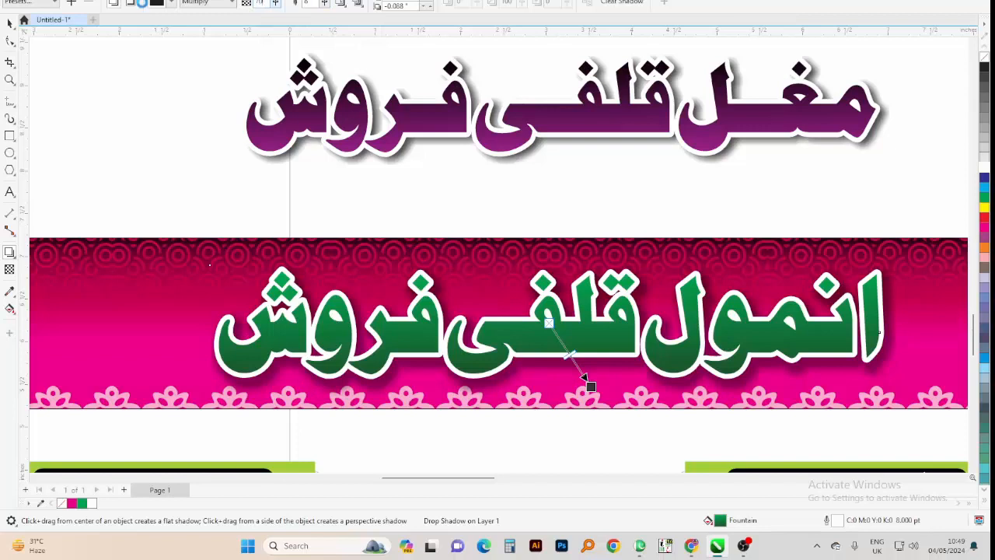
Set the title shadow's merge mode to Normal and pull the shadow slightly closer to the lettering.
click(204, 4)
click(204, 13)
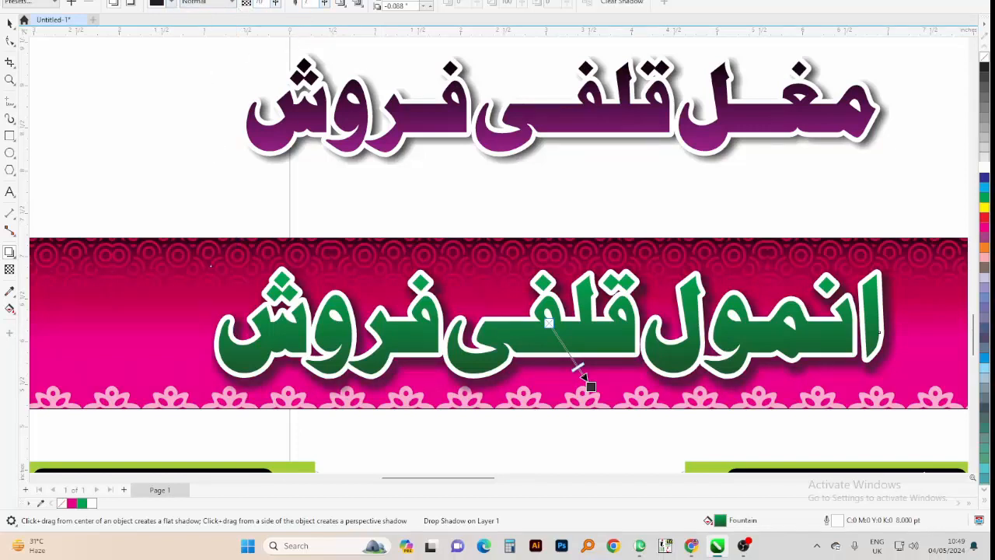
click(341, 4)
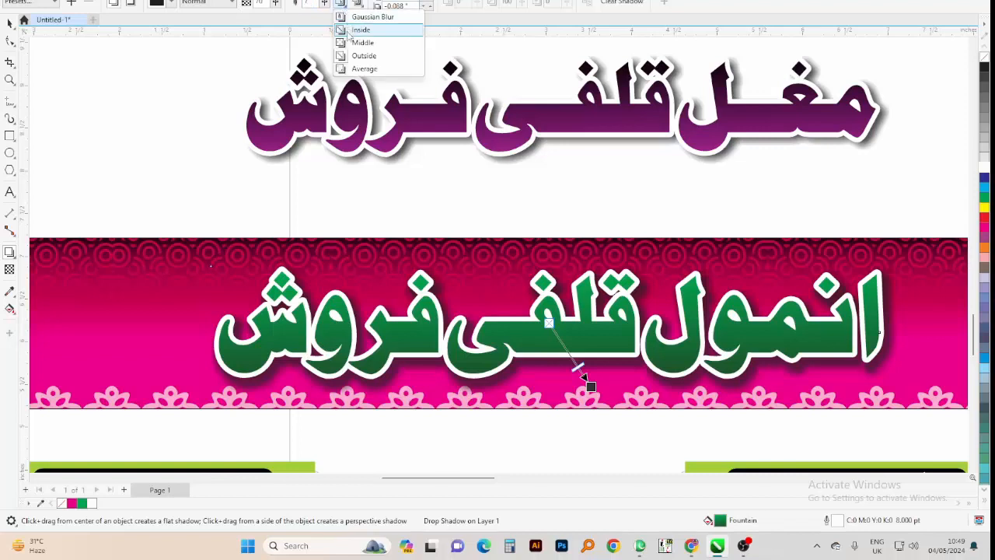
drag(591, 389, 579, 381)
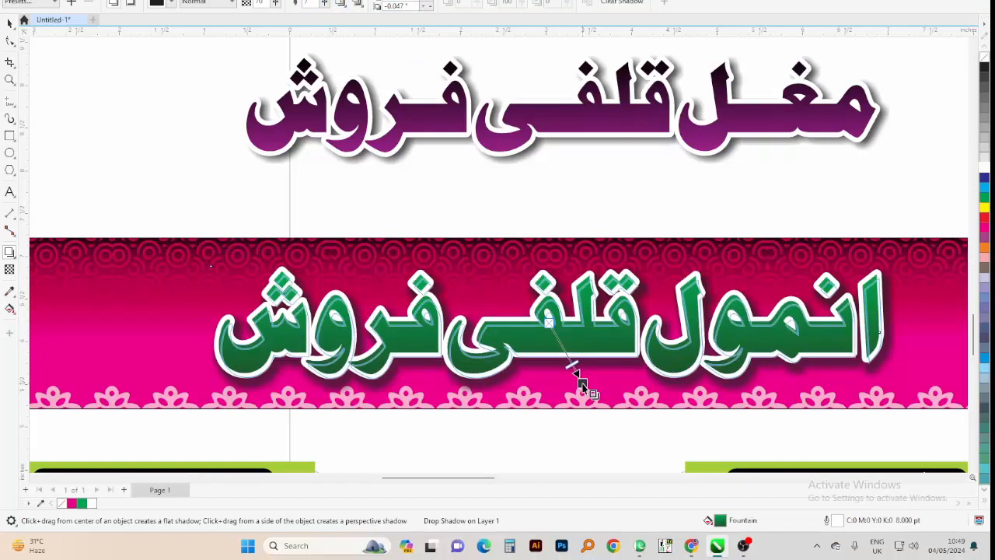
click(9, 24)
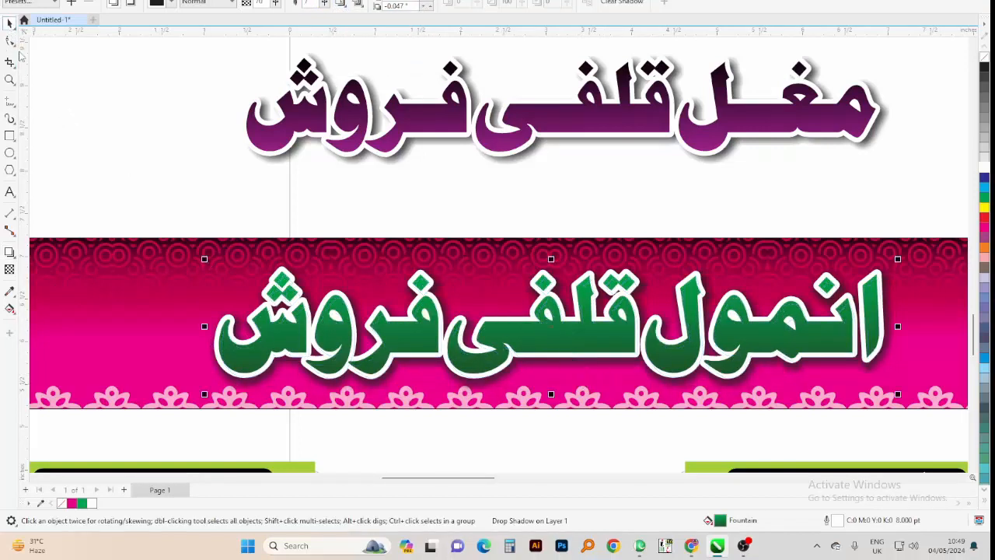
Extract the shading bitmaps from the purple title's PowerClip so they can be reused.
click(393, 339)
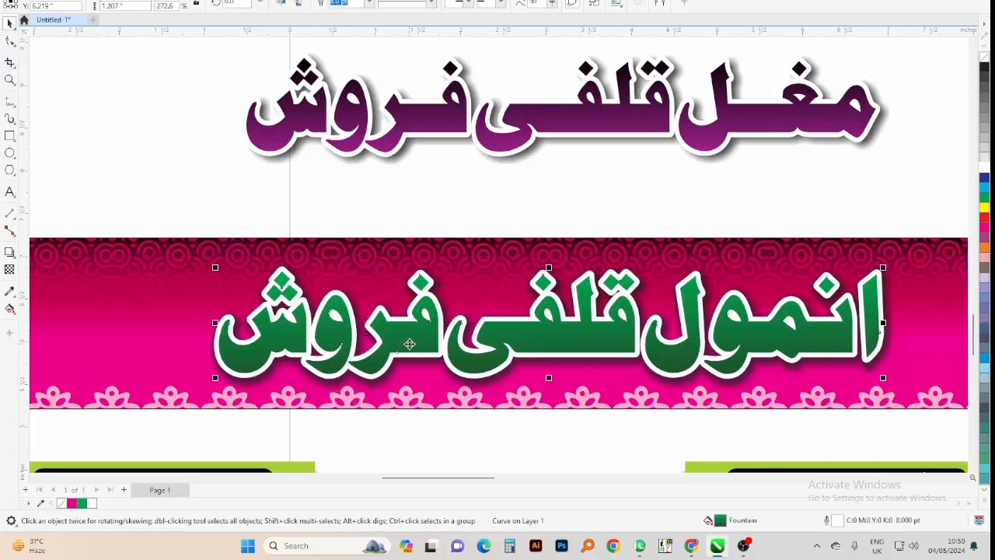
click(411, 196)
right_click(464, 107)
click(491, 116)
scroll(489, 154, down, 2)
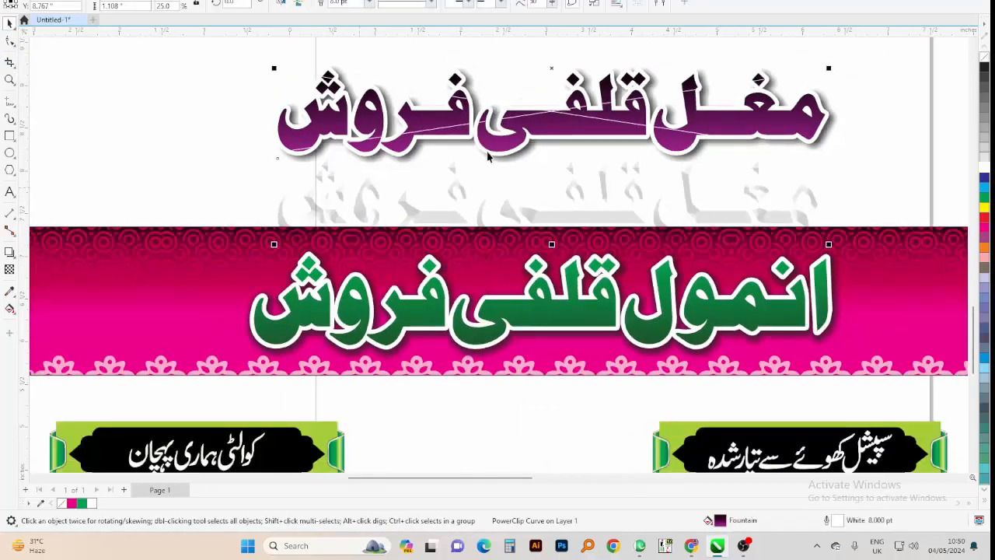
Try to align the extracted shading bitmap over the green title.
click(438, 266)
scroll(436, 268, up, 2)
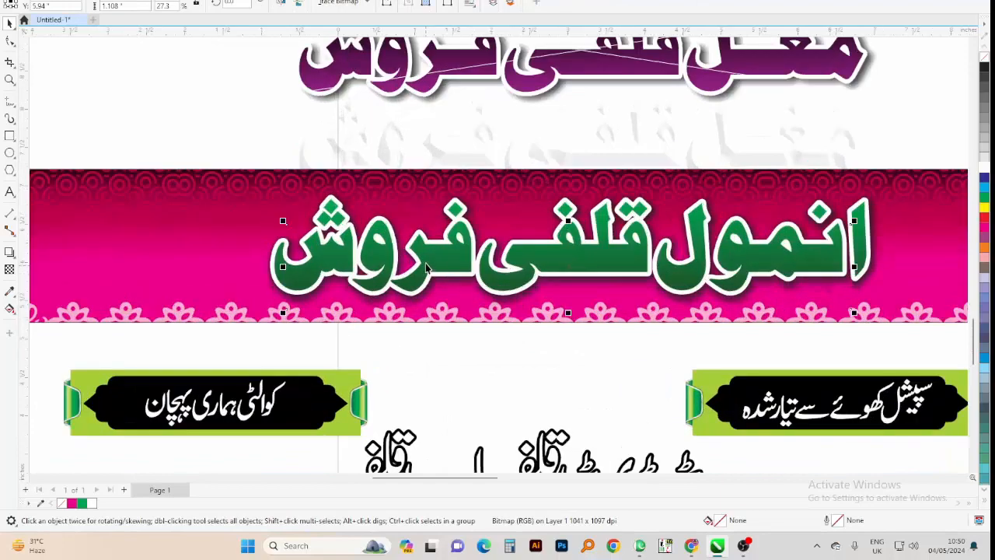
scroll(446, 263, up, 2)
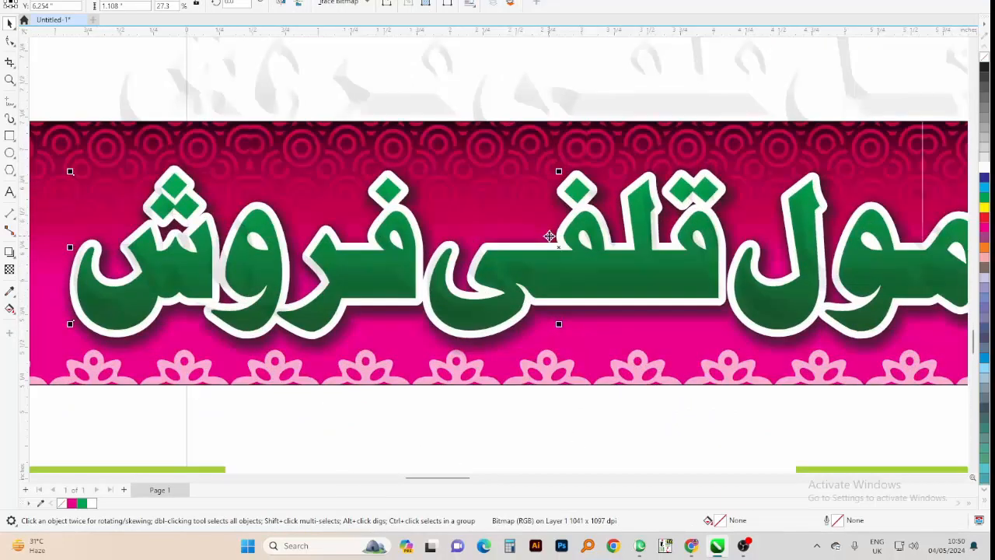
scroll(472, 247, down, 1)
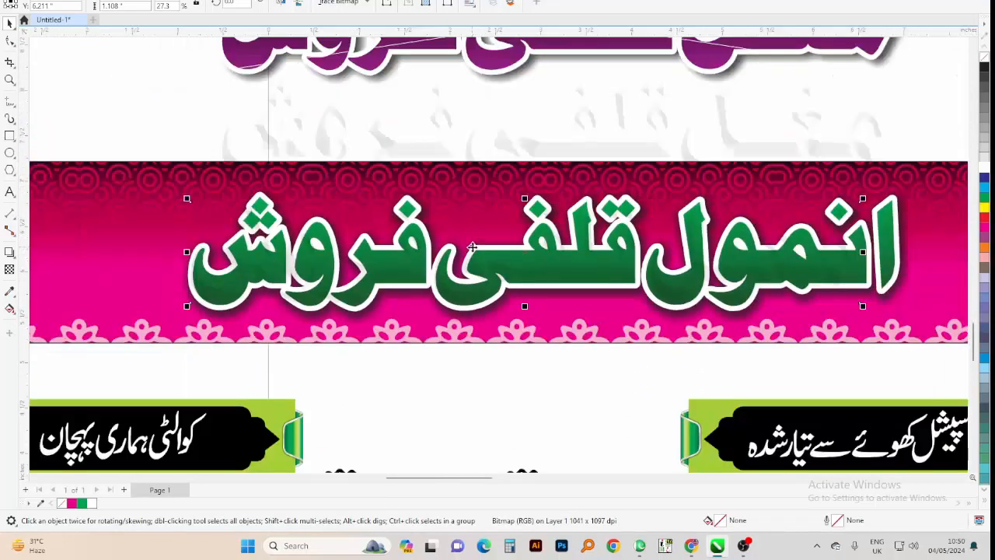
key(Down)
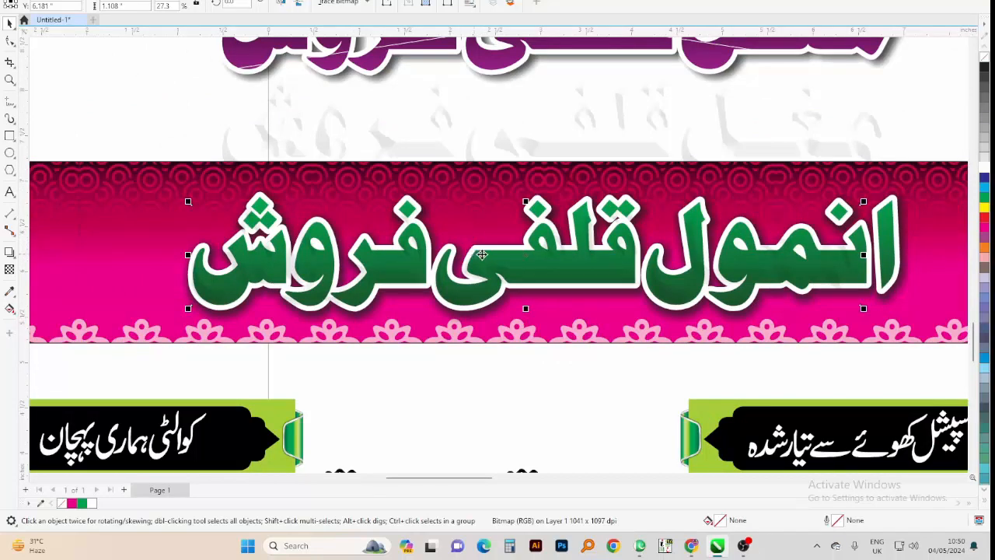
drag(477, 256, 480, 266)
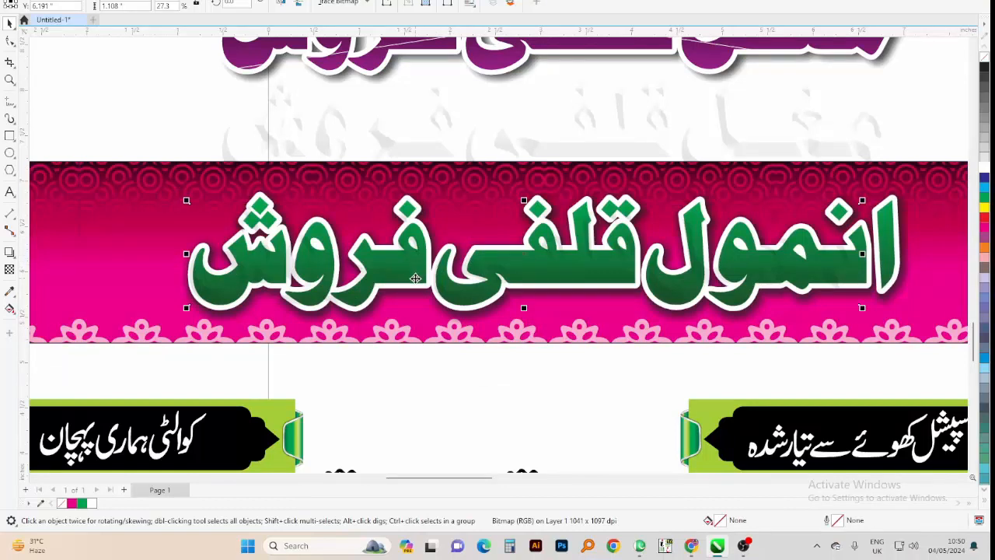
drag(408, 282, 420, 253)
Try placing the shading bitmap from below the purple title on the green title, and undo the placement.
drag(427, 133, 404, 224)
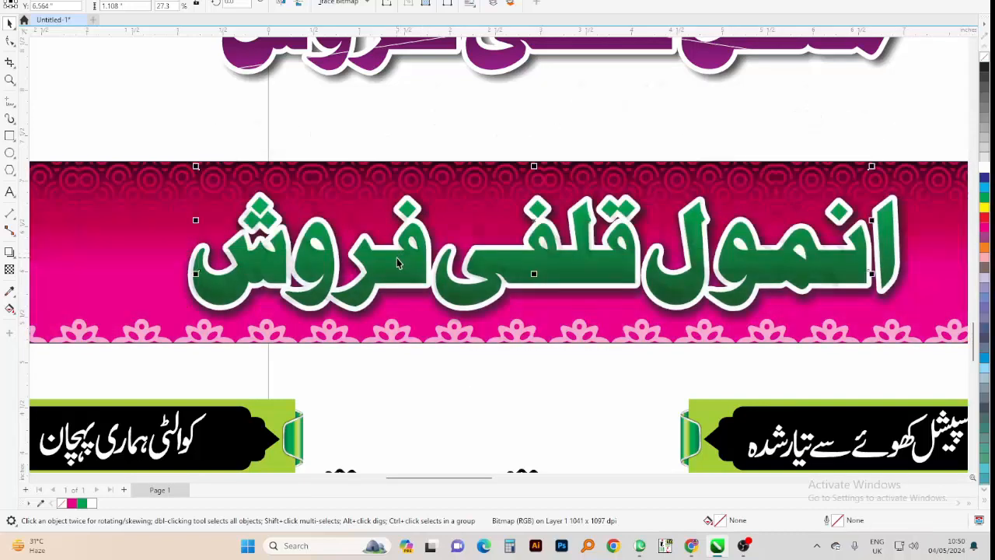
key(ctrl+z)
scroll(398, 111, up, 4)
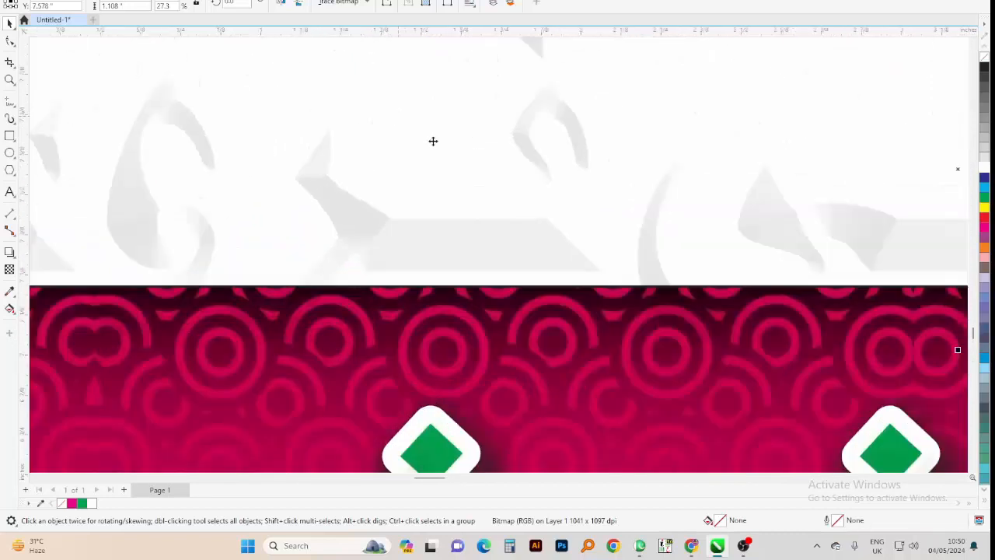
scroll(686, 222, down, 3)
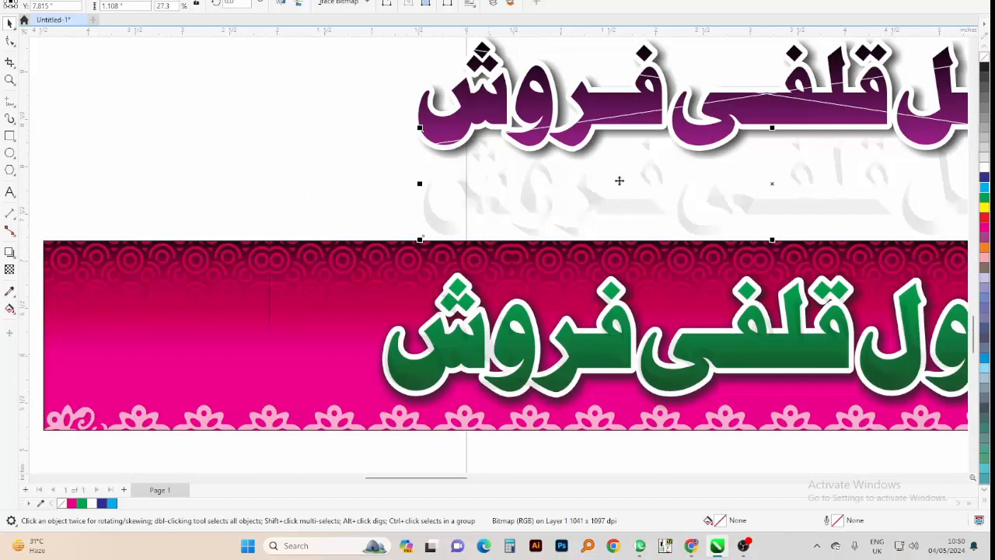
scroll(620, 181, down, 1)
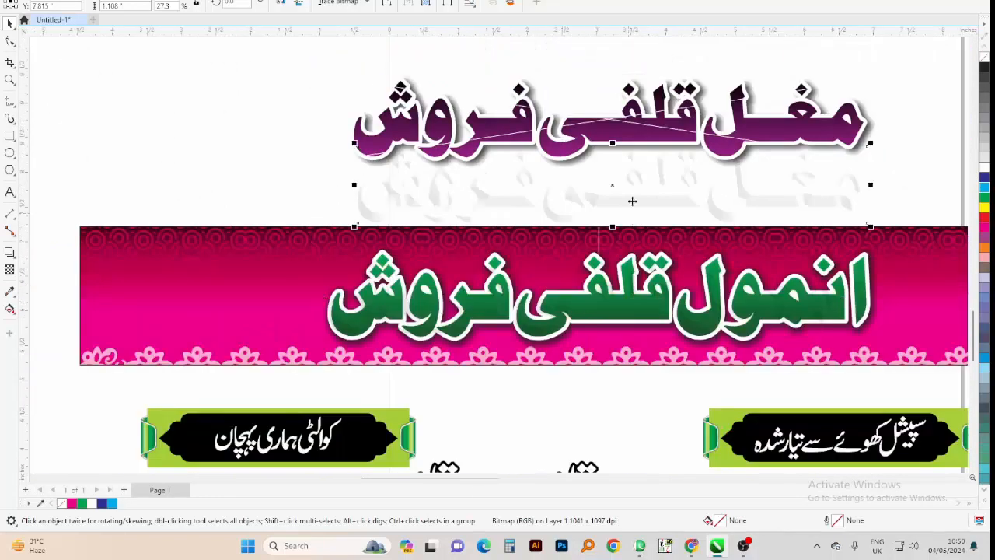
key(ctrl+z)
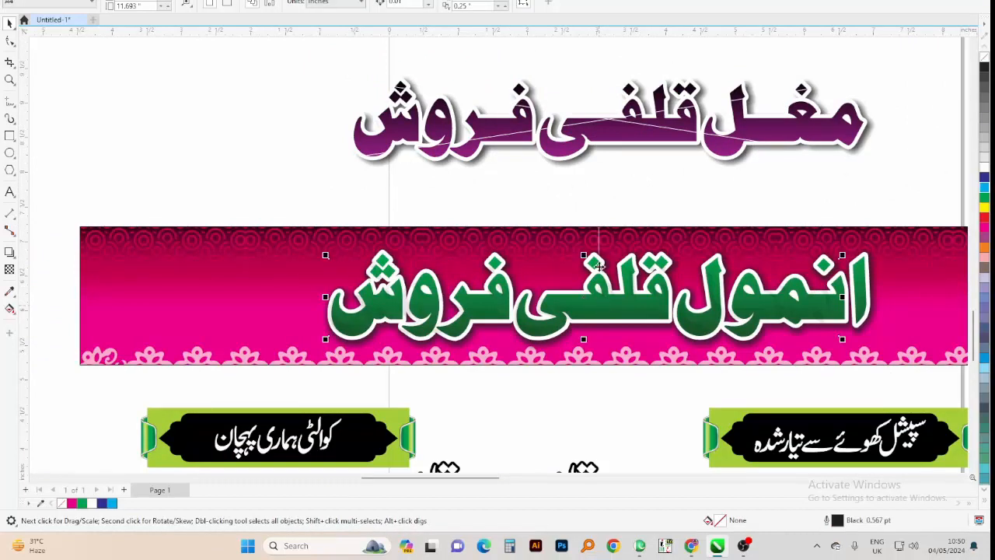
key(ctrl+z)
Try a soft-edge bevel to the centre on the green title with intensity 94, direction 17 and altitude 42, and dismiss the Bevel settings.
click(582, 313)
key(ctrl+k)
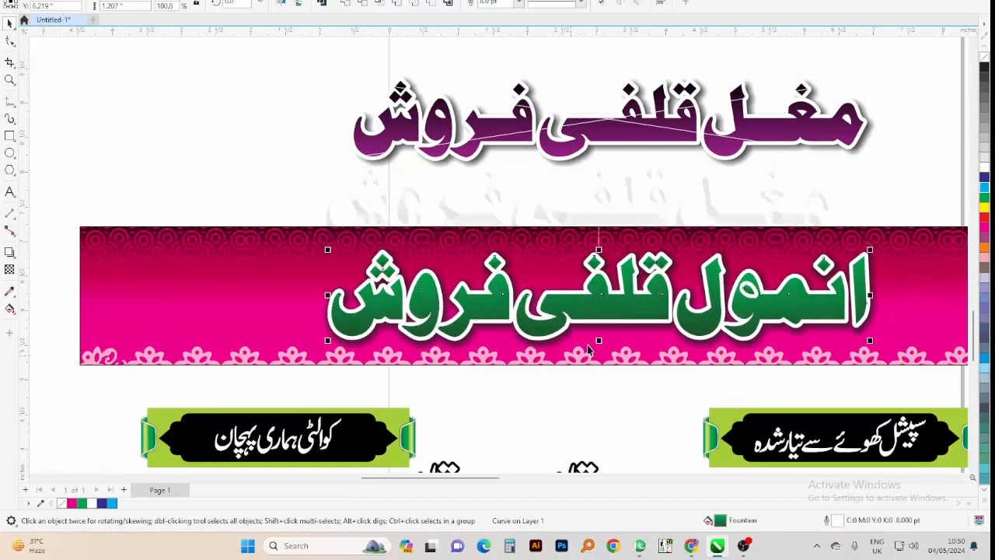
key(ctrl+z)
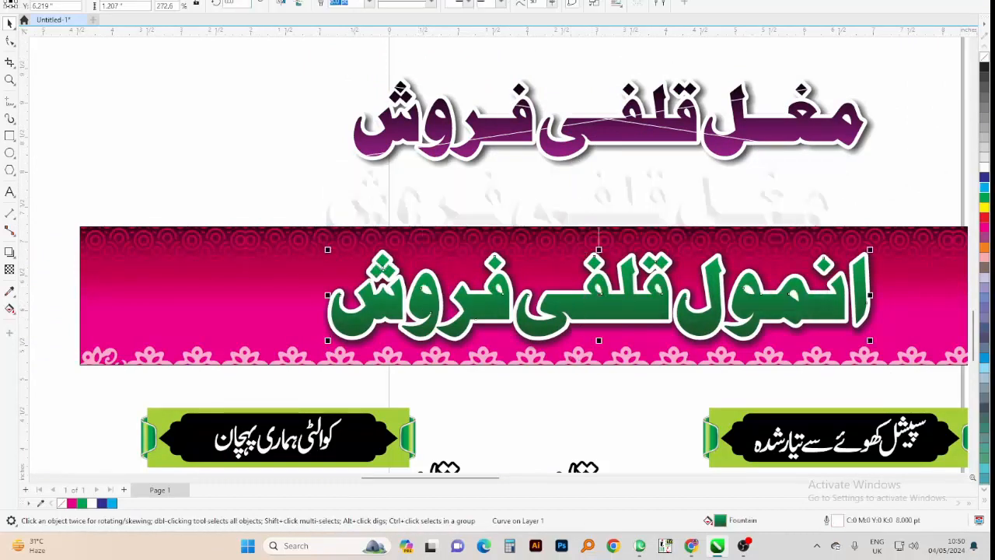
click(246, 1)
key(Escape)
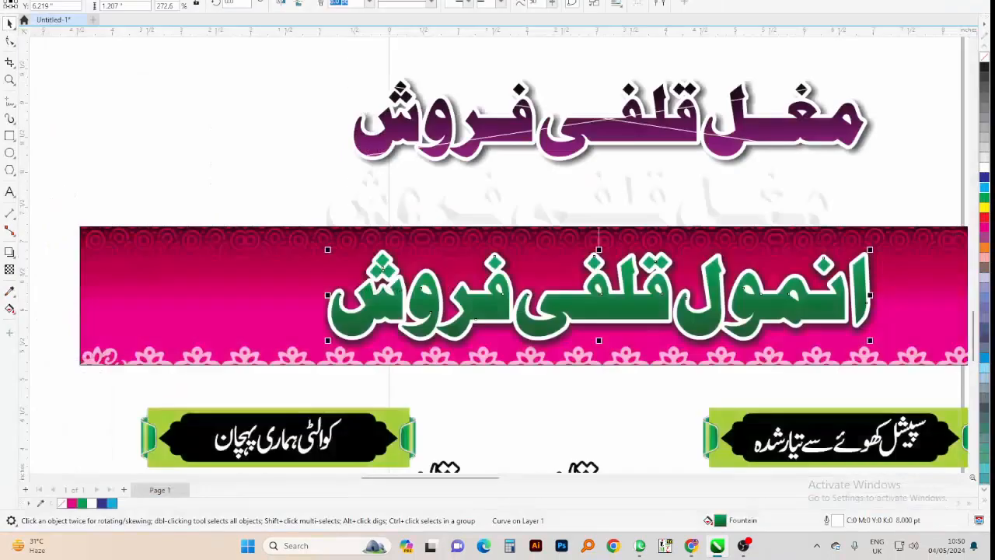
click(196, 1)
mouse_move(163, 0)
click(178, 207)
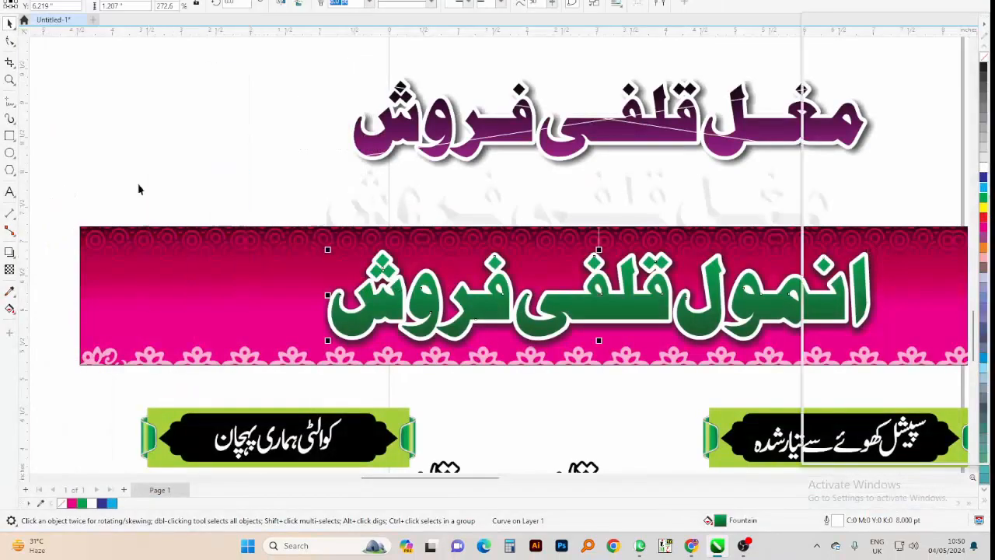
click(871, 333)
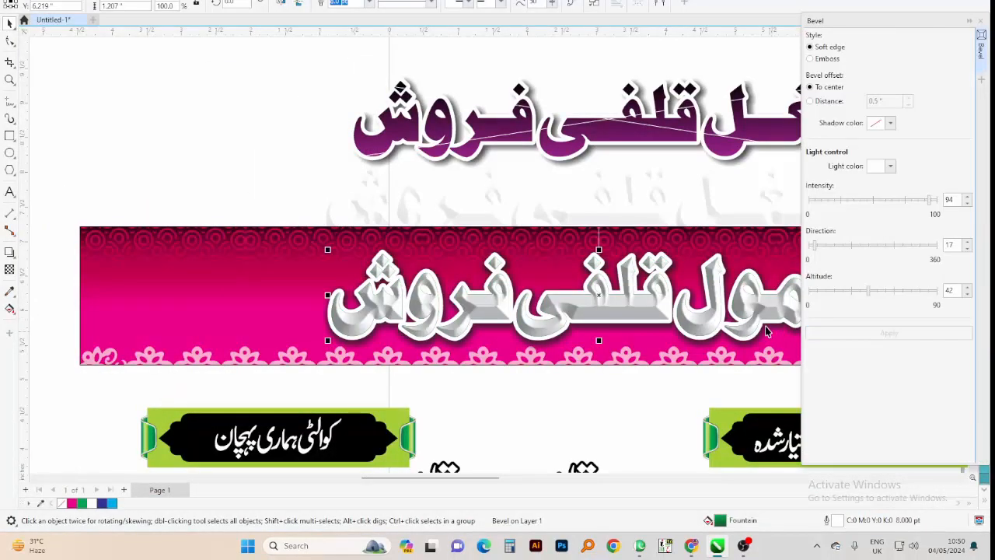
key(ctrl+z)
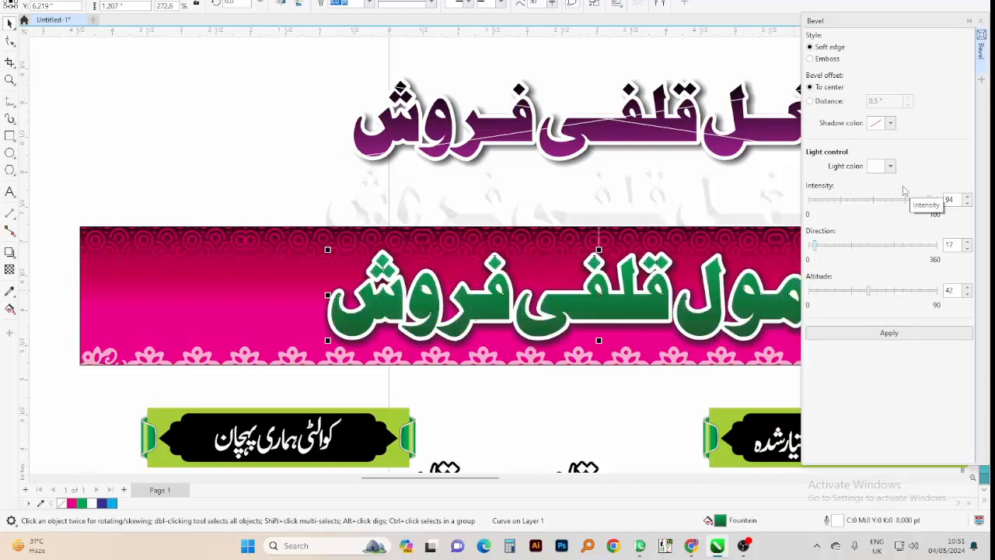
click(888, 332)
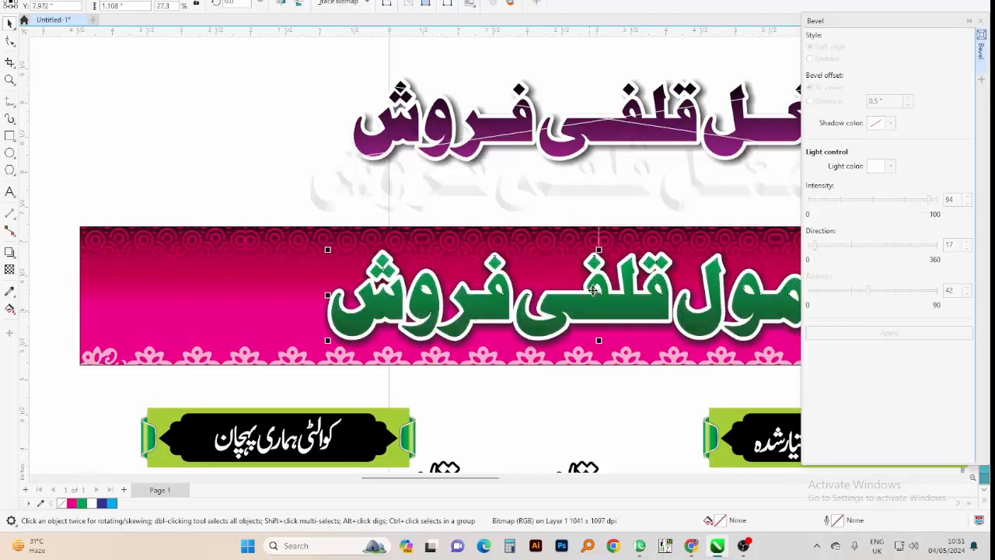
key(ctrl+z)
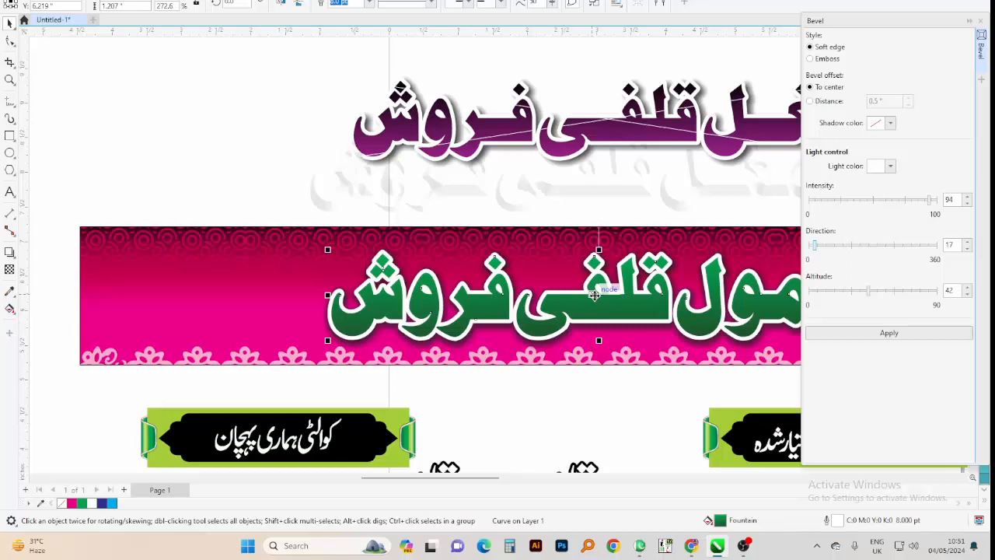
click(627, 195)
click(980, 22)
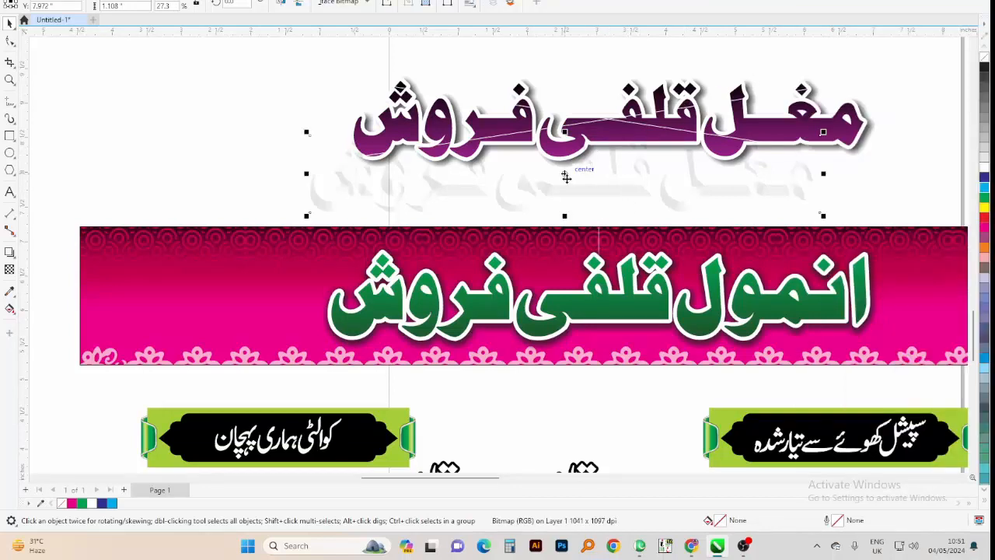
Place a copy of the green title above the banner, remove its outline and convert it to a 900 dpi CMYK bitmap.
click(561, 287)
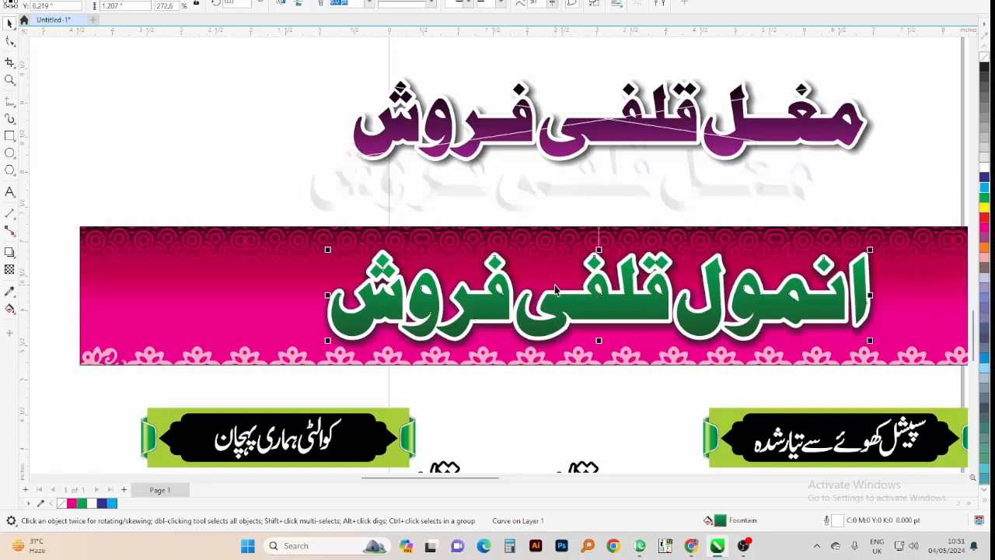
drag(558, 286, 558, 205)
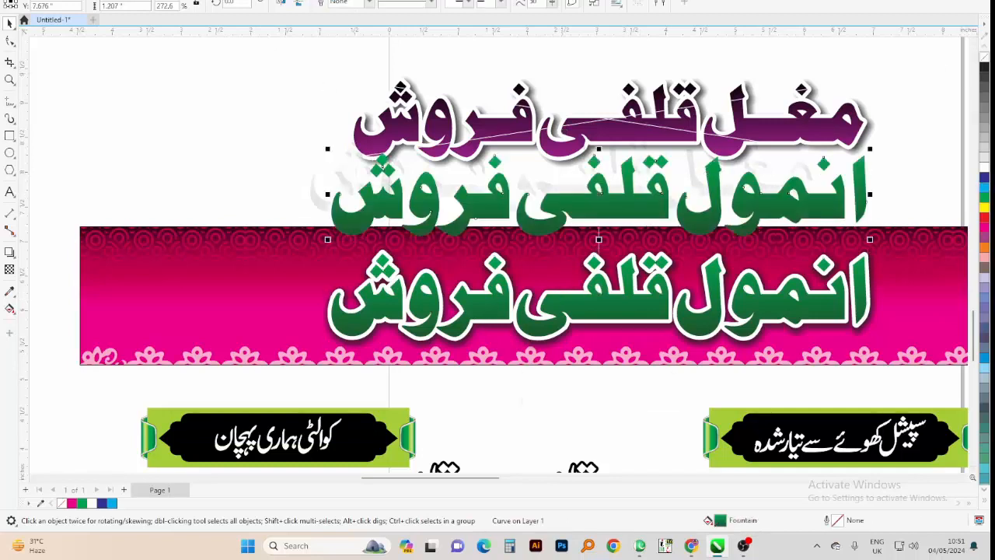
key(alt+c)
click(226, 1)
key(Return)
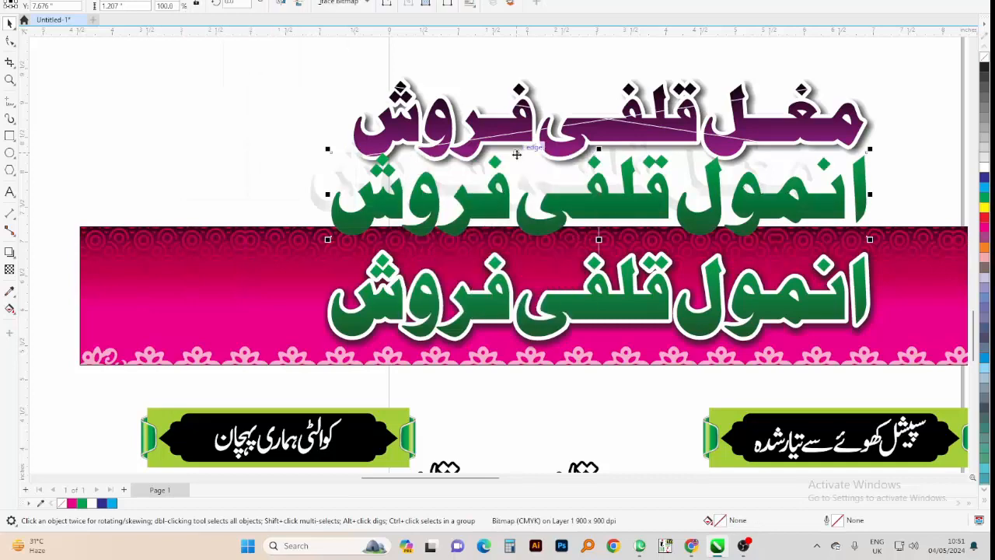
Move the bitmap copy of the green title to the empty area up and to the left of the purple title.
key(alt+c)
key(Right)
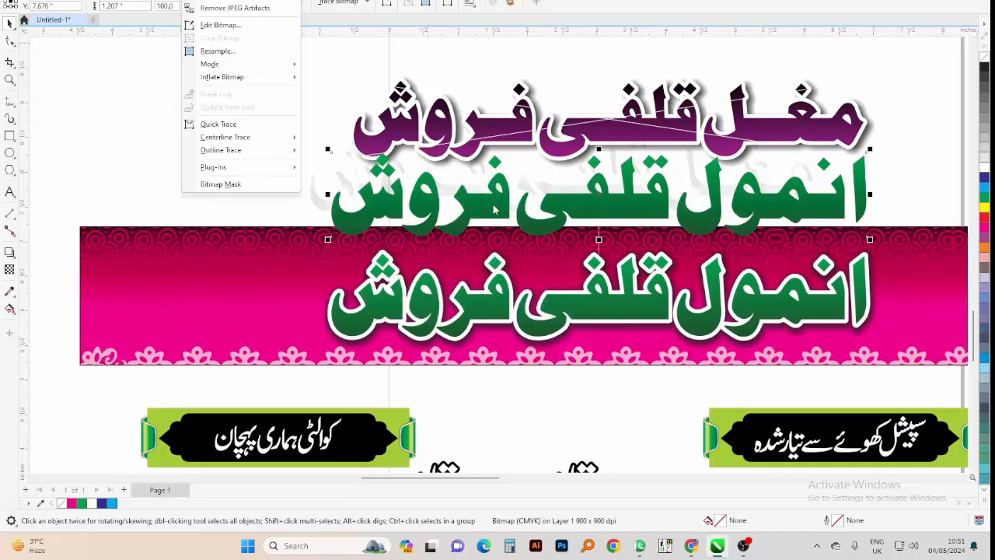
scroll(492, 204, up, 1)
scroll(492, 204, down, 2)
drag(492, 204, 321, 137)
scroll(243, 111, up, 4)
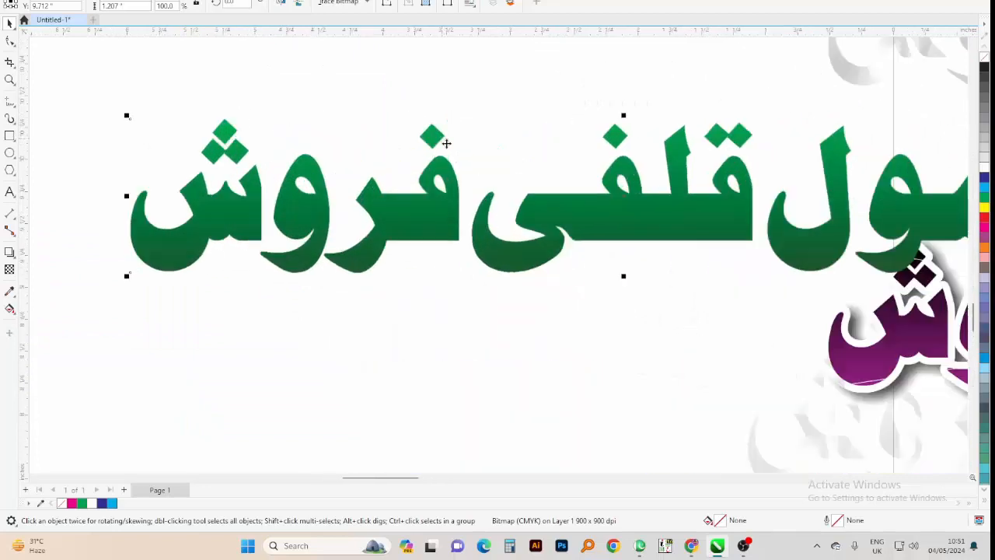
Try the Etching texture effect on the bitmap title.
click(162, 2)
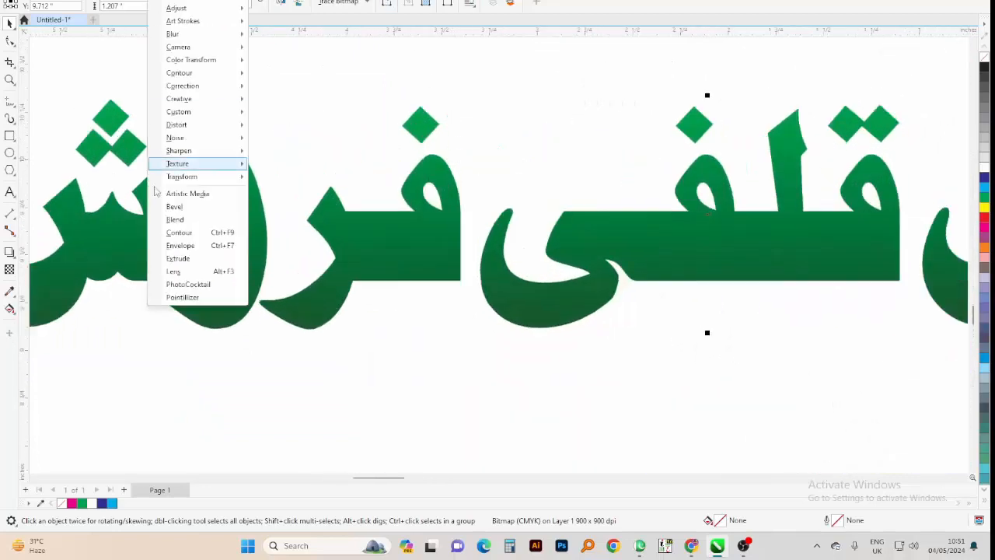
mouse_move(199, 167)
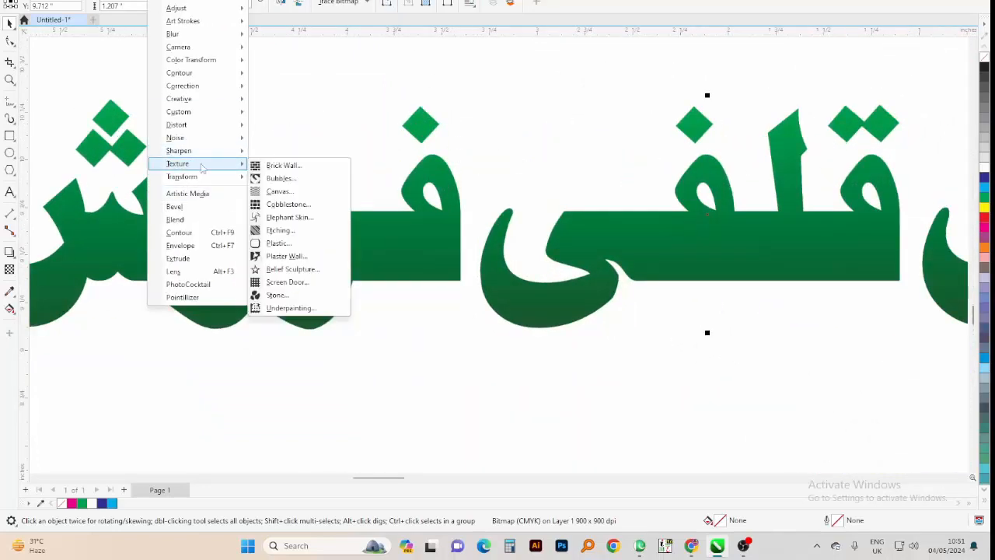
click(284, 230)
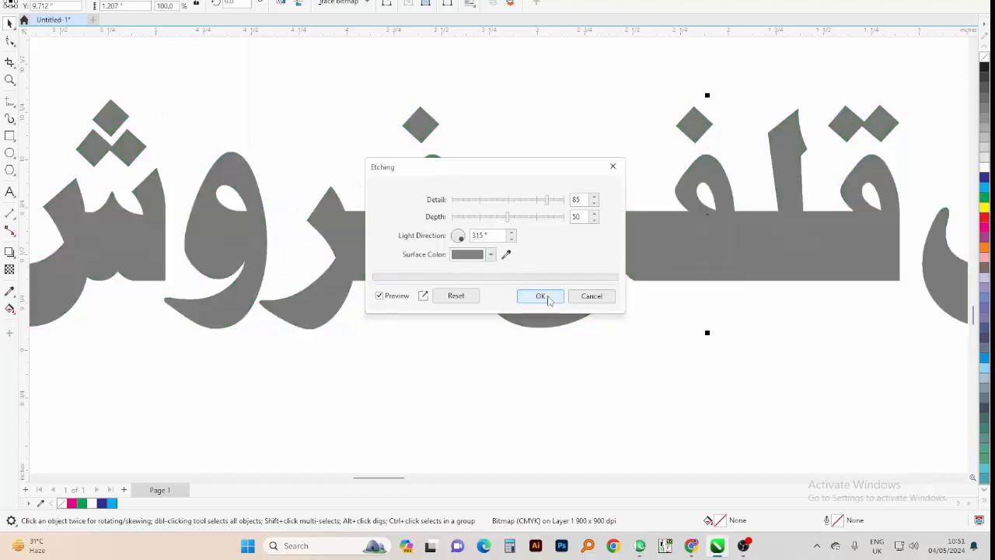
click(592, 295)
Apply the Plastic texture effect to the bitmap title with highlight 89, smoothness 97 and a reduced depth.
key(alt+b)
key(alt+c)
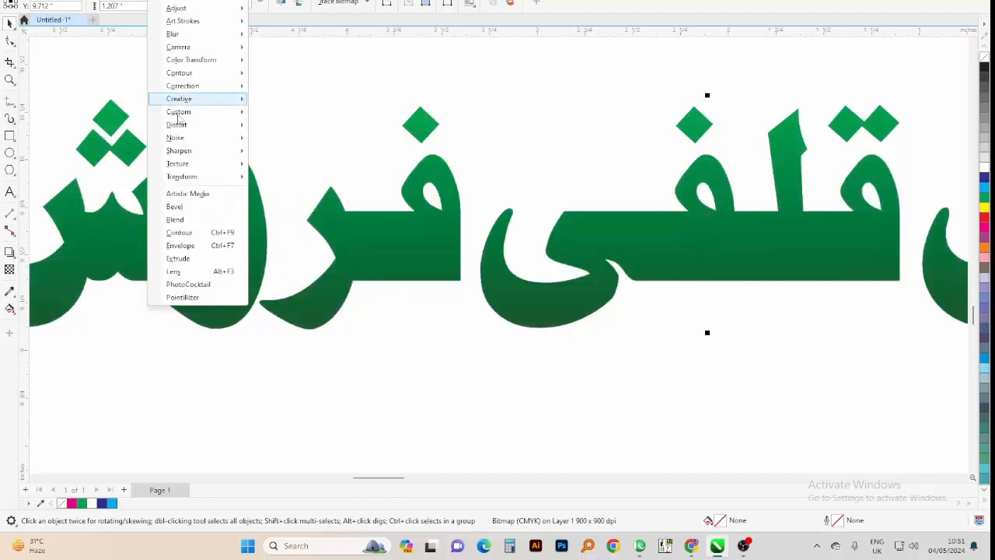
mouse_move(198, 164)
click(277, 243)
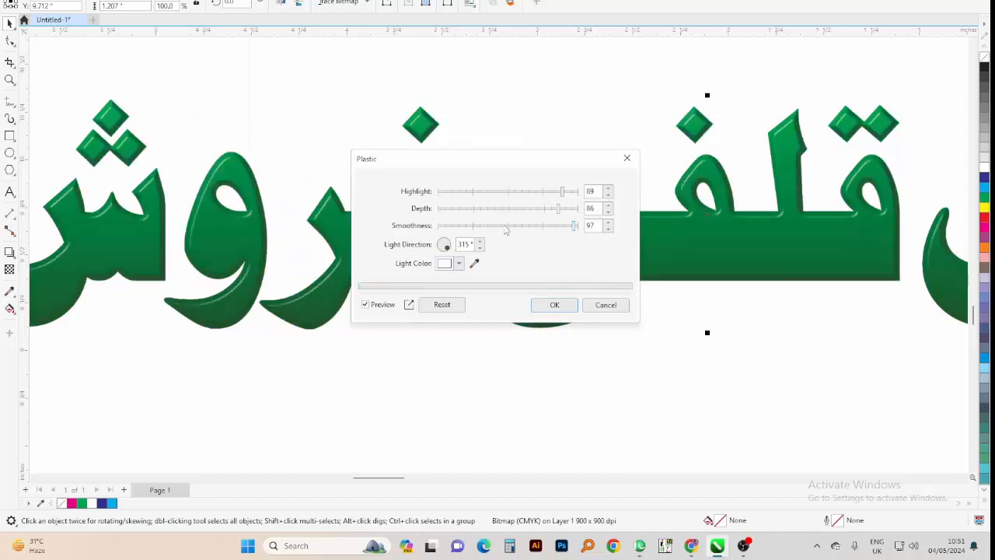
drag(564, 211, 534, 211)
click(507, 211)
click(552, 304)
scroll(512, 125, down, 2)
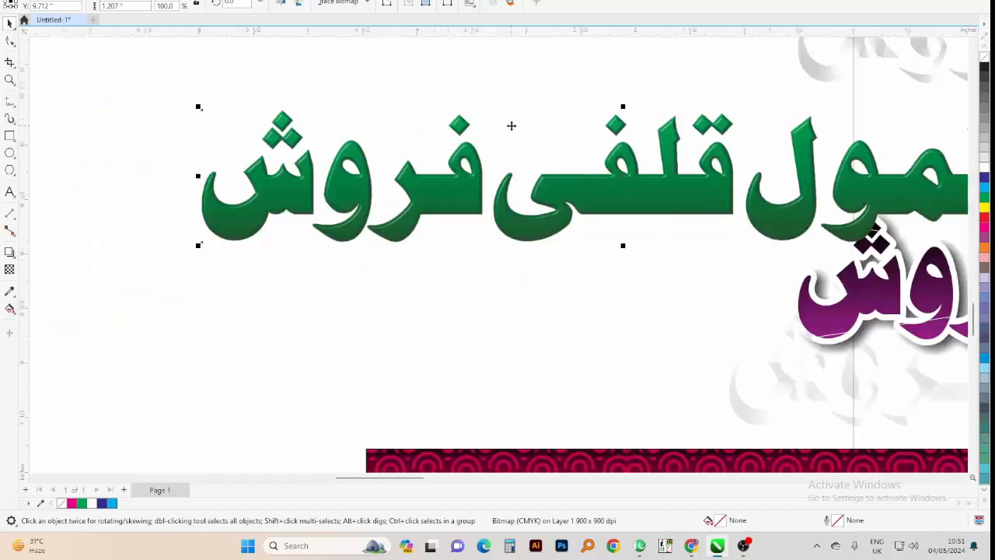
PowerClip the plastic-textured bitmap inside the green title on the banner.
scroll(512, 125, down, 3)
key(alt+c)
key(w)
key(p)
click(811, 352)
scroll(544, 299, down, 2)
click(511, 281)
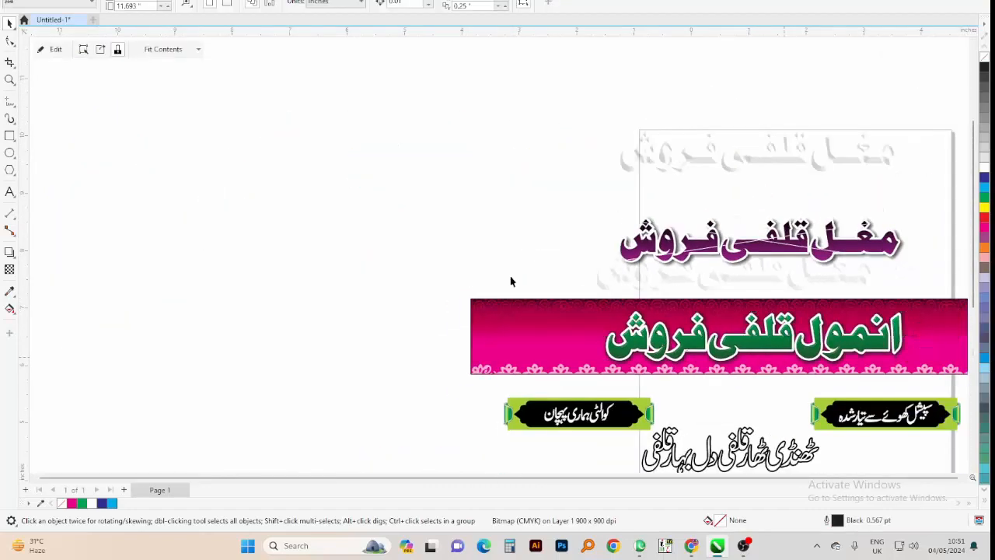
key(z)
drag(554, 284, 955, 375)
scroll(703, 255, down, 1)
drag(841, 197, 320, 319)
shift+click(333, 297)
drag(489, 314, 255, 397)
key(ctrl+z)
click(165, 345)
Try to move one of the curved kulfi picture pieces closer to the banner on its own.
scroll(265, 275, down, 2)
scroll(381, 209, down, 3)
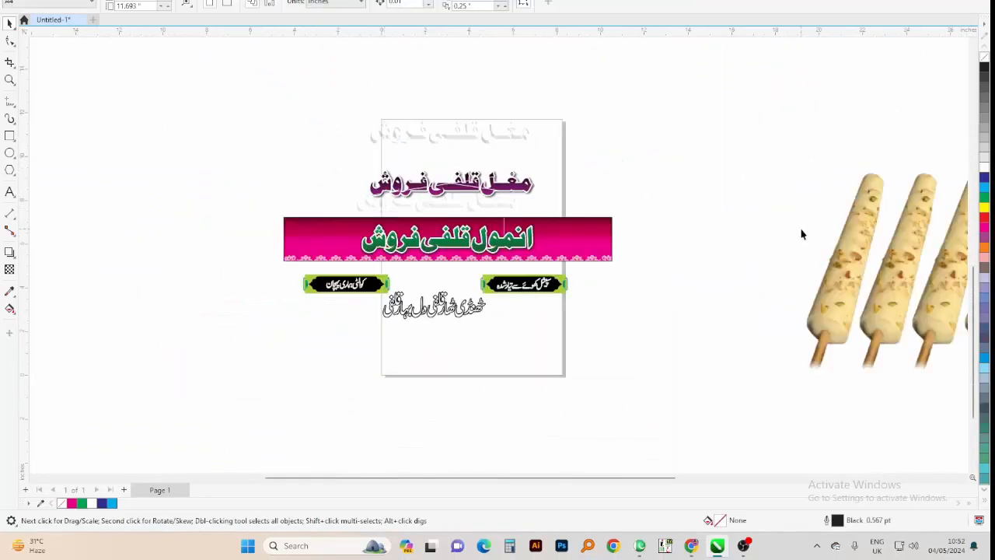
scroll(618, 251, down, 2)
click(225, 264)
drag(225, 264, 377, 253)
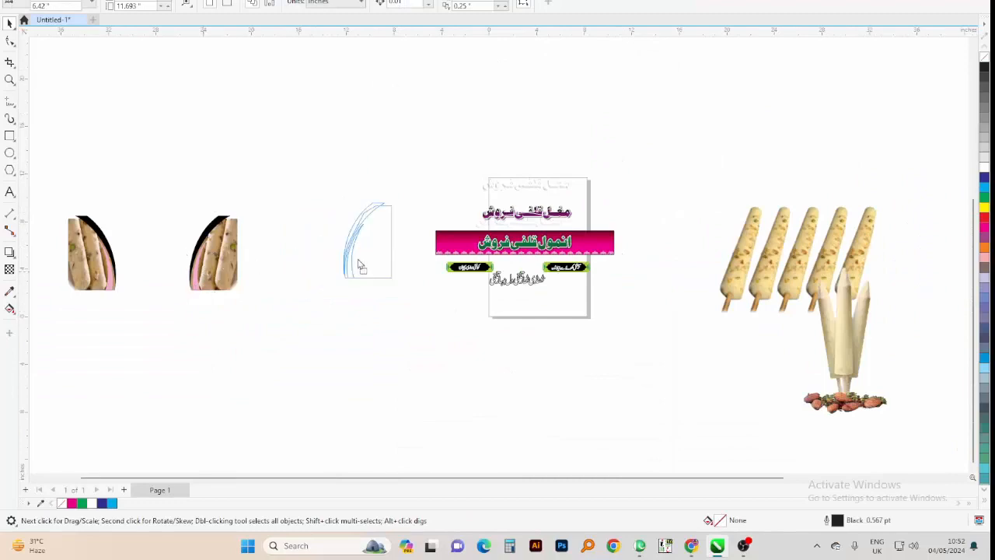
scroll(381, 234, up, 2)
key(ctrl+z)
Move both curved kulfi picture pieces together onto the upper part of the banner's left end.
scroll(293, 172, down, 2)
drag(304, 143, 146, 253)
drag(164, 221, 367, 222)
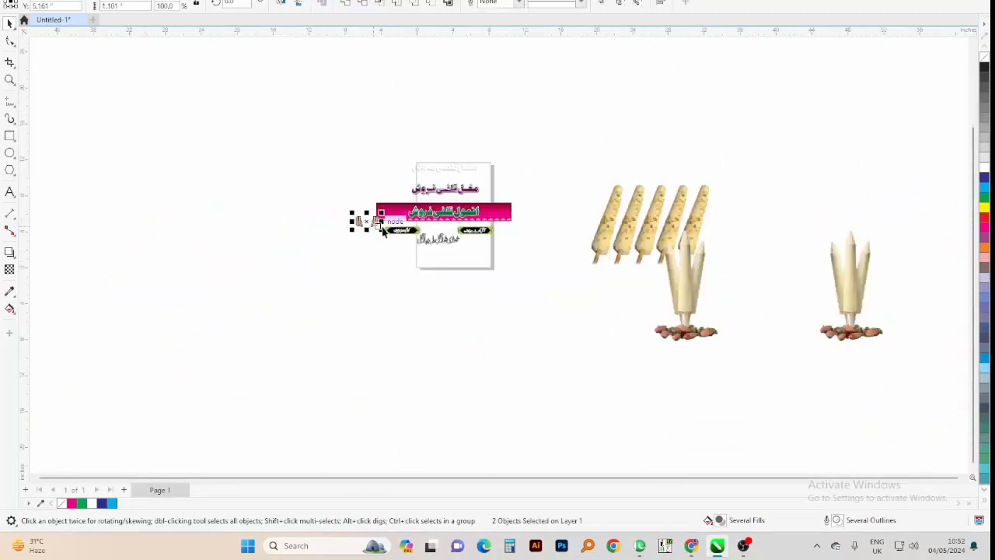
key(F2)
drag(332, 189, 470, 257)
drag(275, 250, 413, 159)
scroll(601, 266, up, 1)
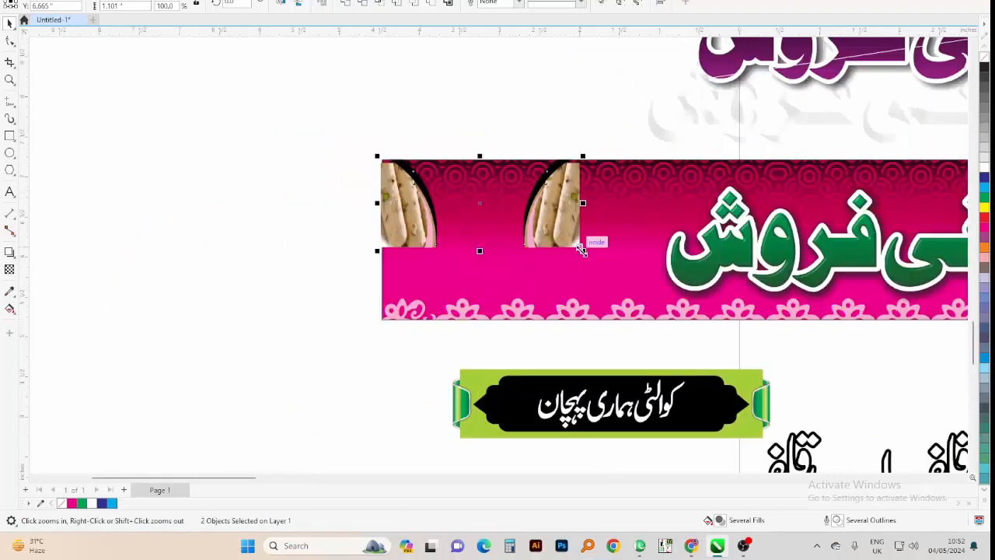
Scale both curved kulfi pieces to about 2.16 in high and move the mirrored one to the banner's right end.
drag(581, 248, 769, 418)
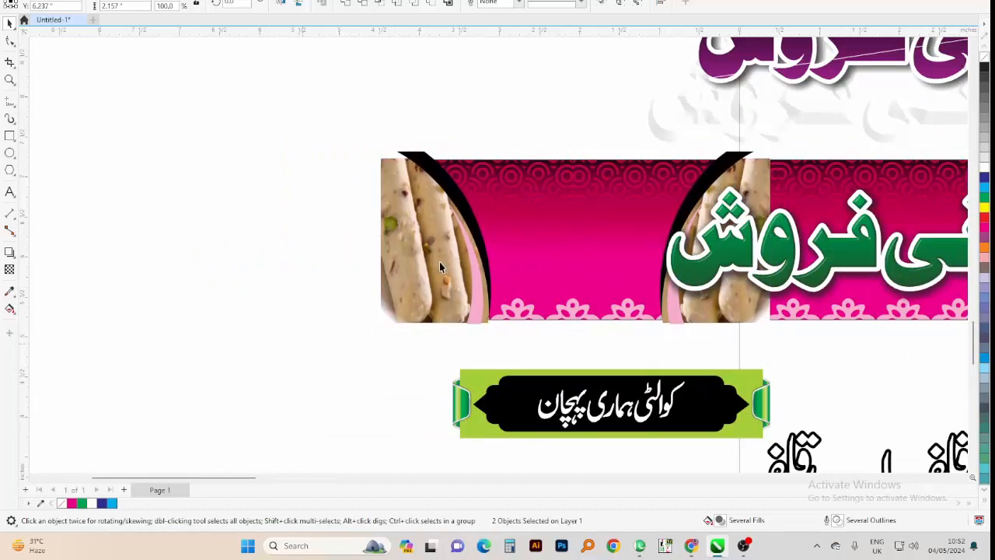
key(ctrl+g)
scroll(77, 195, down, 2)
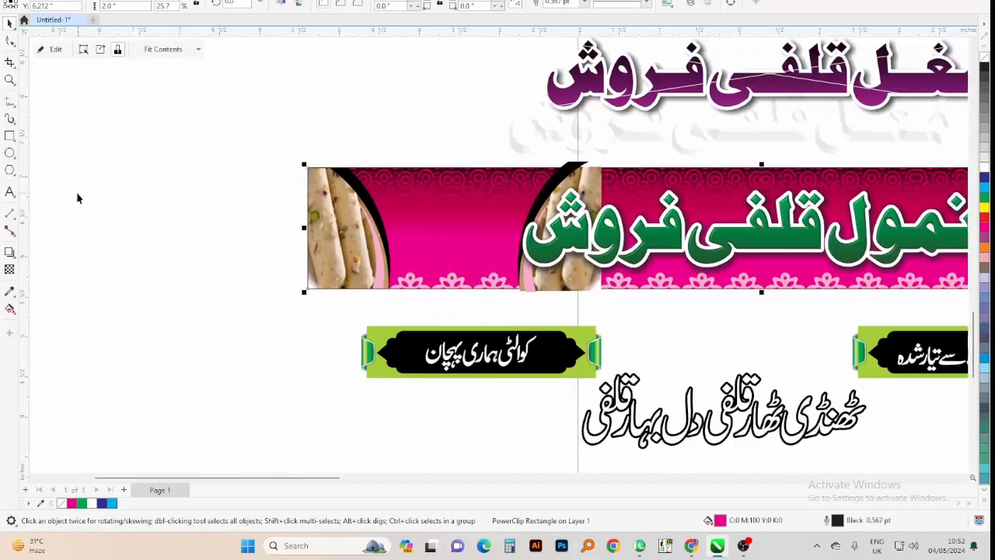
drag(455, 178, 893, 194)
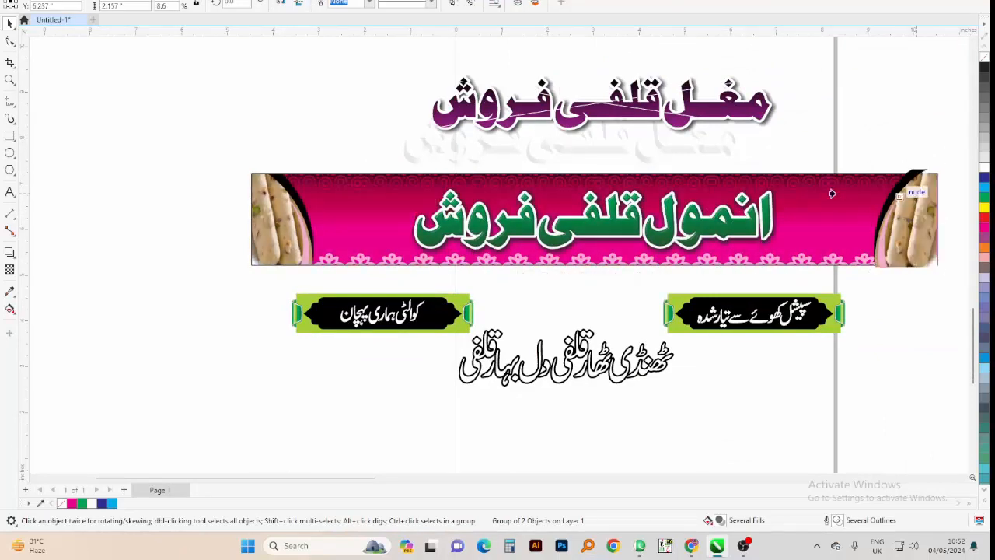
ctrl+click(913, 202)
click(485, 291)
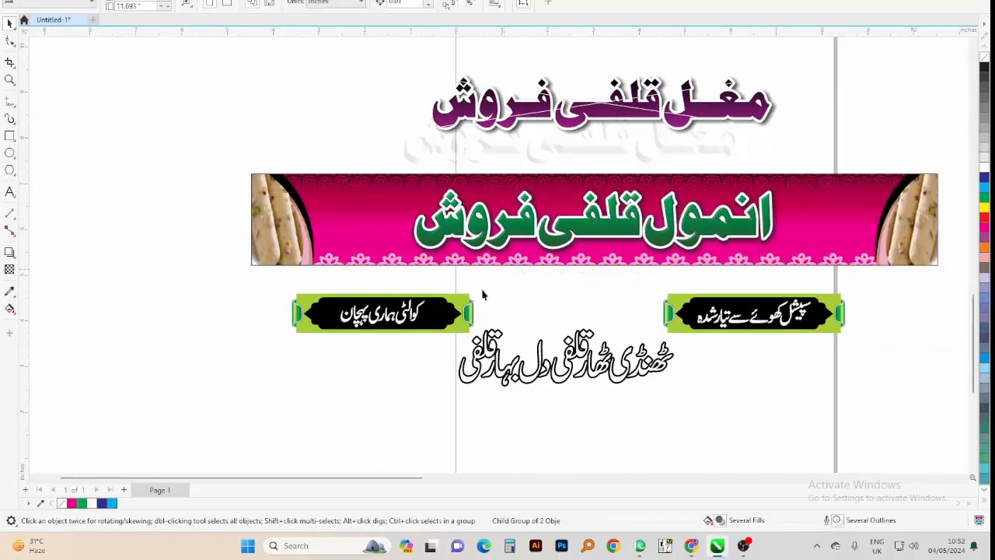
Shrink the picture of five kulfi sticks to about 2.86 in high and move it over the banner's left end.
scroll(484, 290, down, 2)
drag(785, 336, 722, 230)
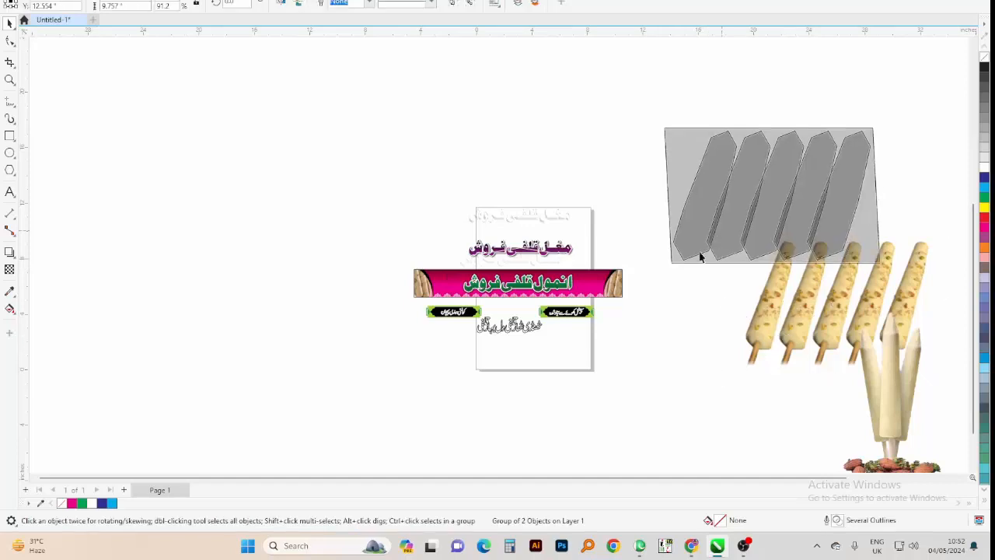
scroll(546, 340, up, 2)
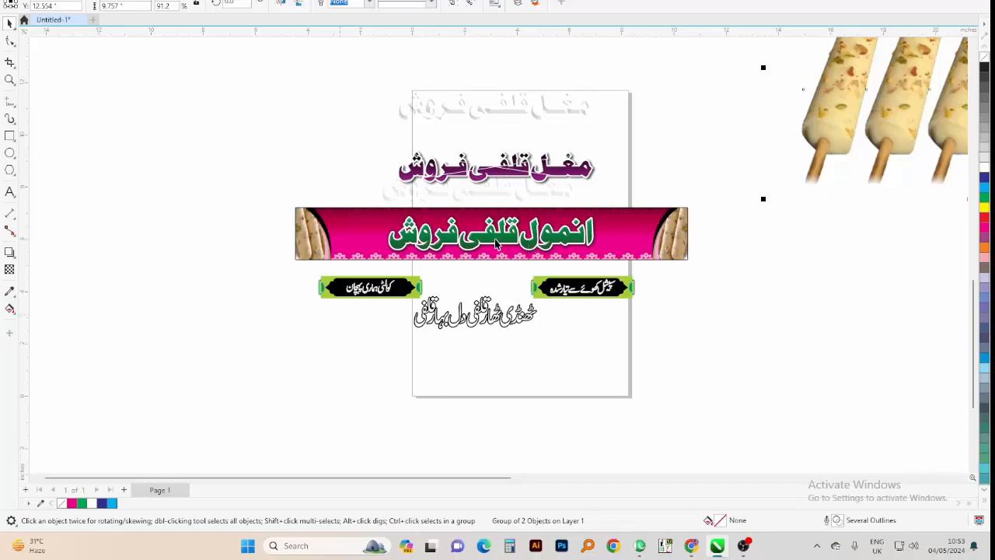
scroll(481, 253, down, 2)
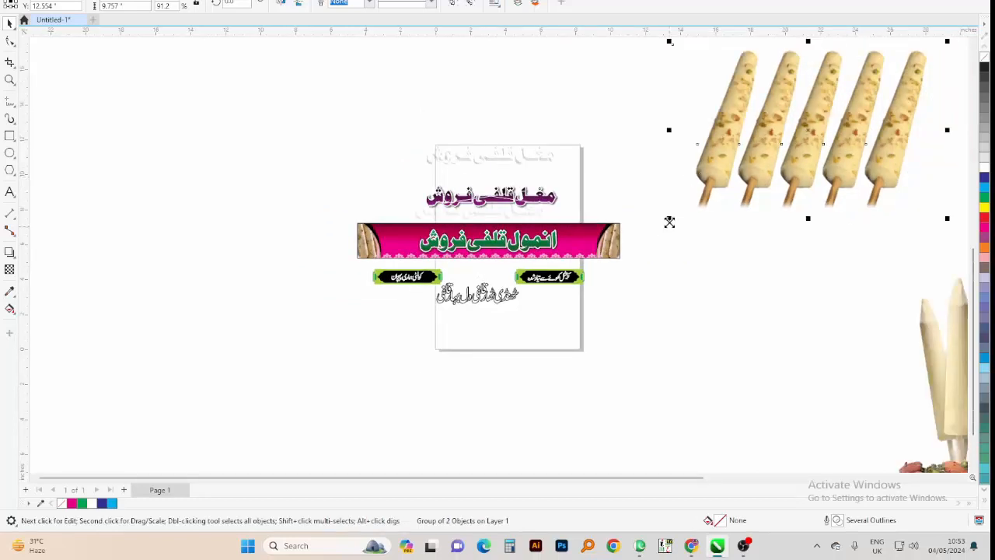
drag(669, 219, 768, 194)
drag(816, 137, 359, 266)
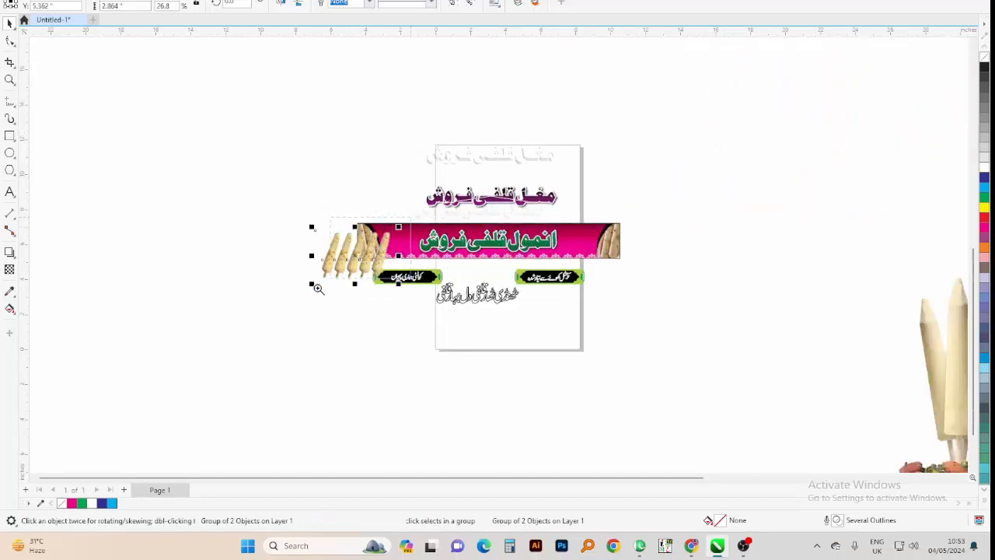
Scale the five kulfi sticks down to about 1.5 in high and place them between the left curved piece and the title.
scroll(318, 283, up, 3)
drag(678, 129, 608, 175)
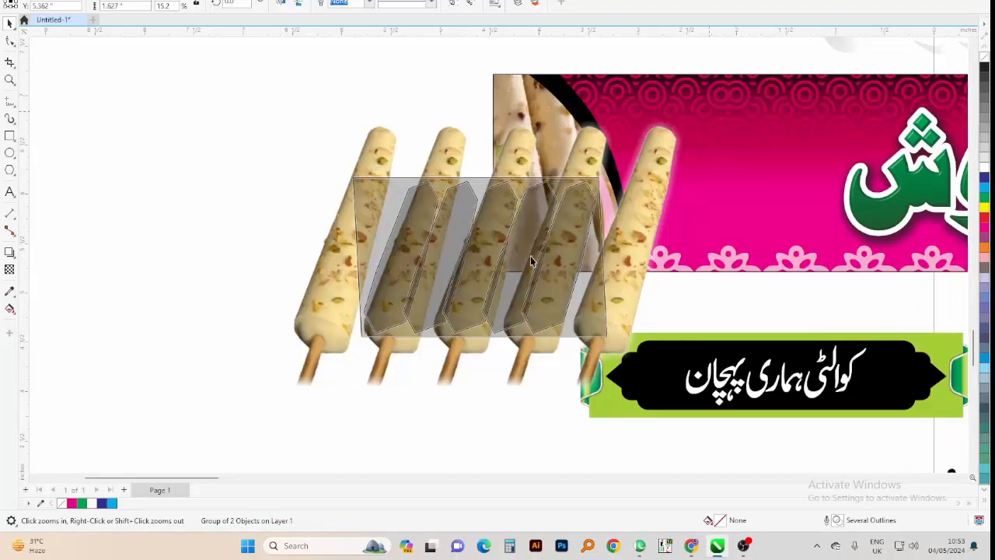
drag(536, 262, 791, 174)
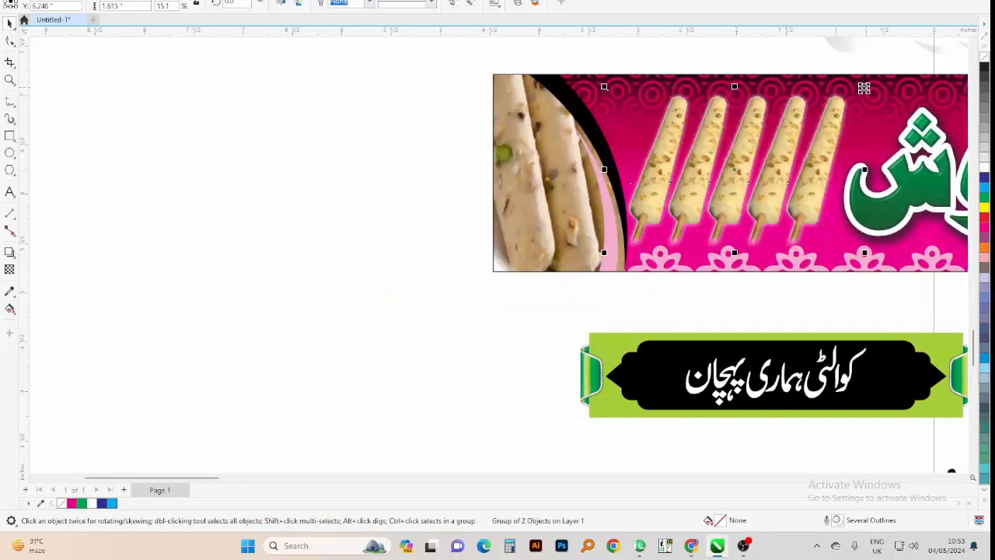
drag(863, 87, 857, 92)
drag(742, 186, 743, 173)
scroll(516, 230, down, 2)
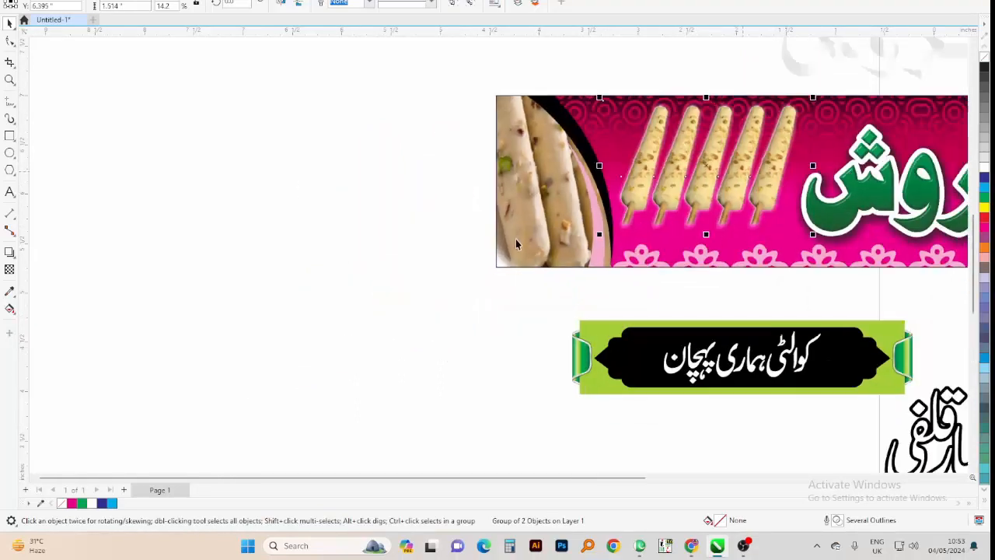
click(645, 249)
Scale both green-and-black labels together to about 0.385 in high and move them onto the banner's upper edge.
scroll(458, 242, down, 3)
scroll(447, 246, down, 2)
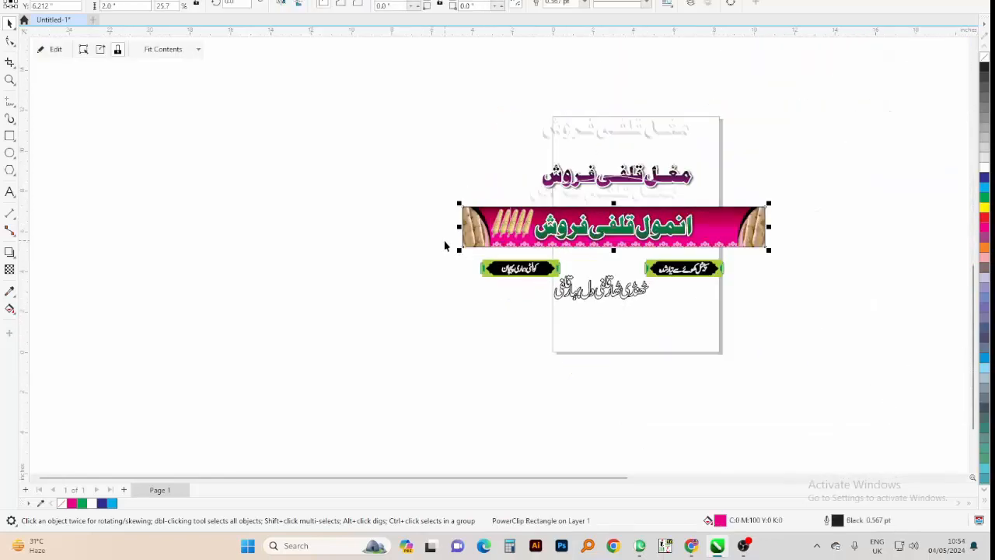
click(544, 278)
shift+click(722, 261)
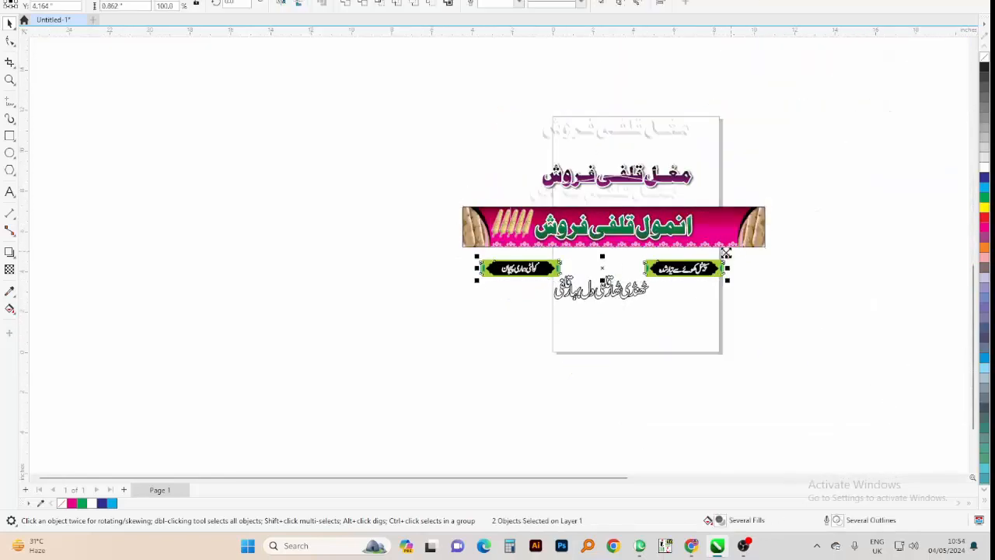
drag(726, 256, 726, 210)
scroll(723, 217, up, 3)
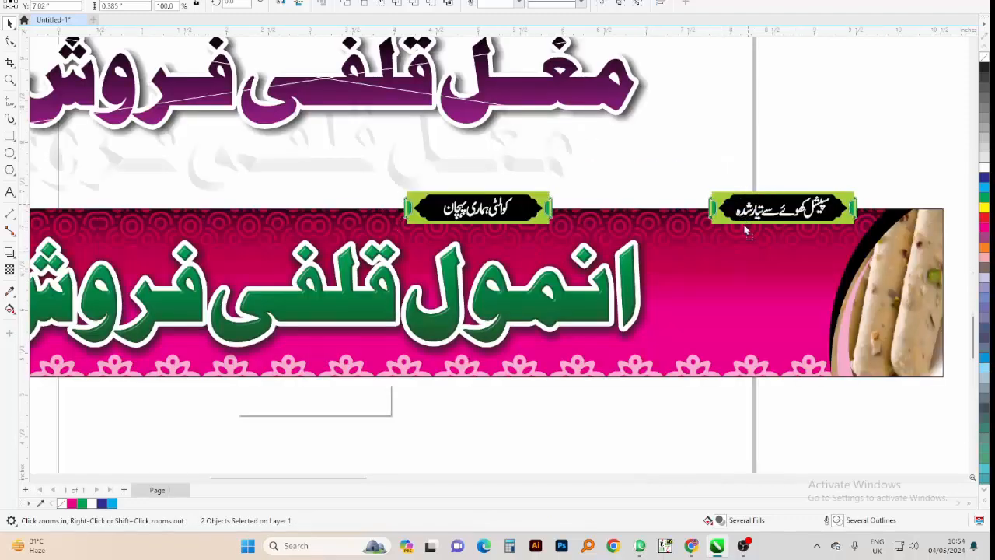
scroll(766, 234, down, 3)
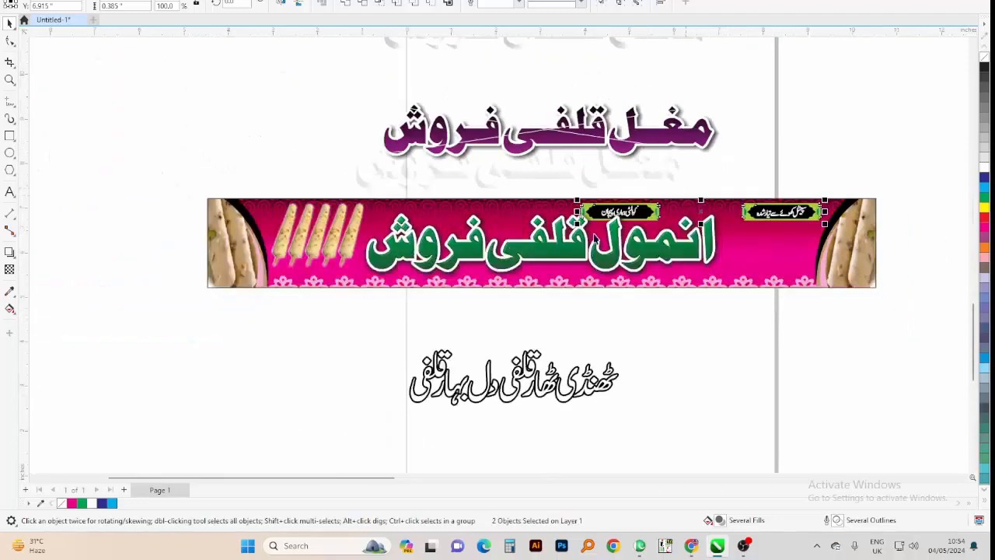
Move the "کوالٹی ہماری پہچان" label over the top of the five kulfi sticks.
drag(612, 222, 319, 201)
drag(329, 204, 330, 204)
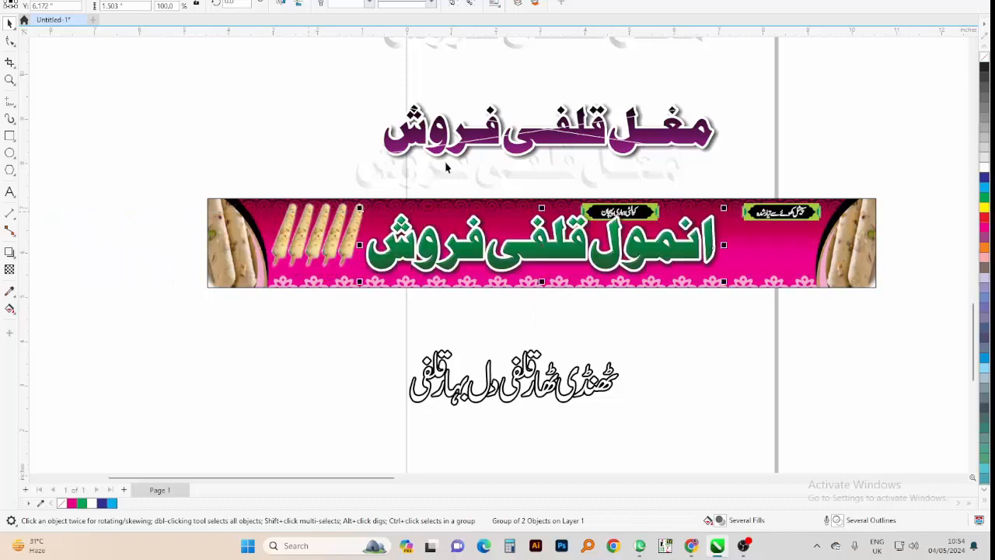
click(620, 216)
drag(618, 211, 318, 212)
Reduce the five kulfi sticks to about 1.36 in high and nudge them to sit beneath the "کوالٹی ہماری پہچان" label.
scroll(332, 245, up, 2)
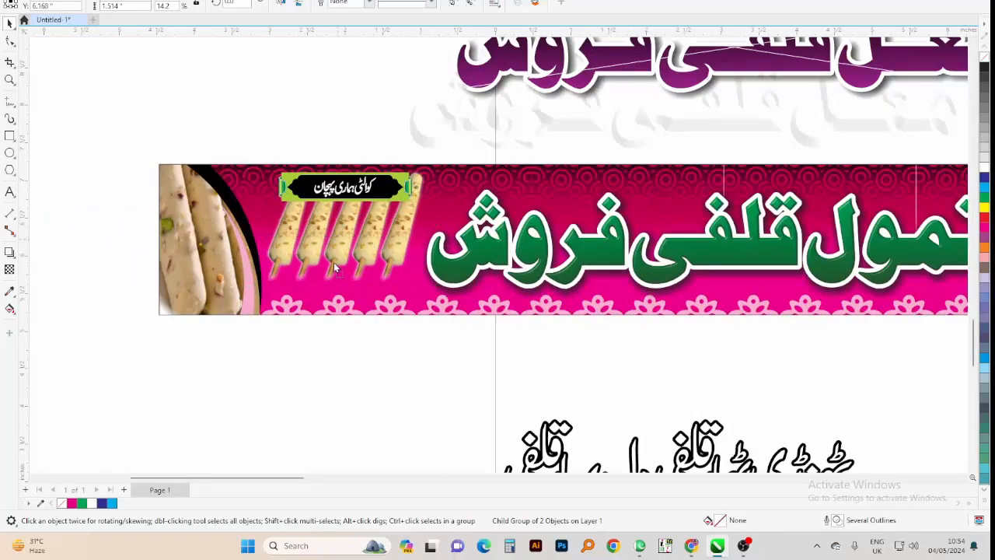
ctrl+click(332, 246)
drag(441, 194, 433, 206)
key(Right)
key(Right)
key(Right)
scroll(166, 255, down, 1)
scroll(177, 204, down, 2)
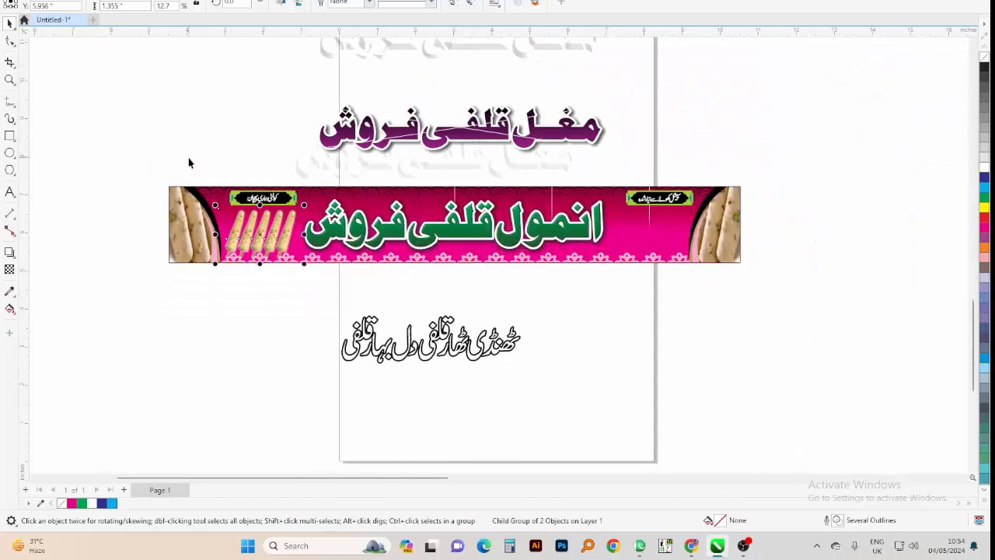
drag(189, 160, 721, 234)
scroll(469, 208, down, 2)
click(314, 353)
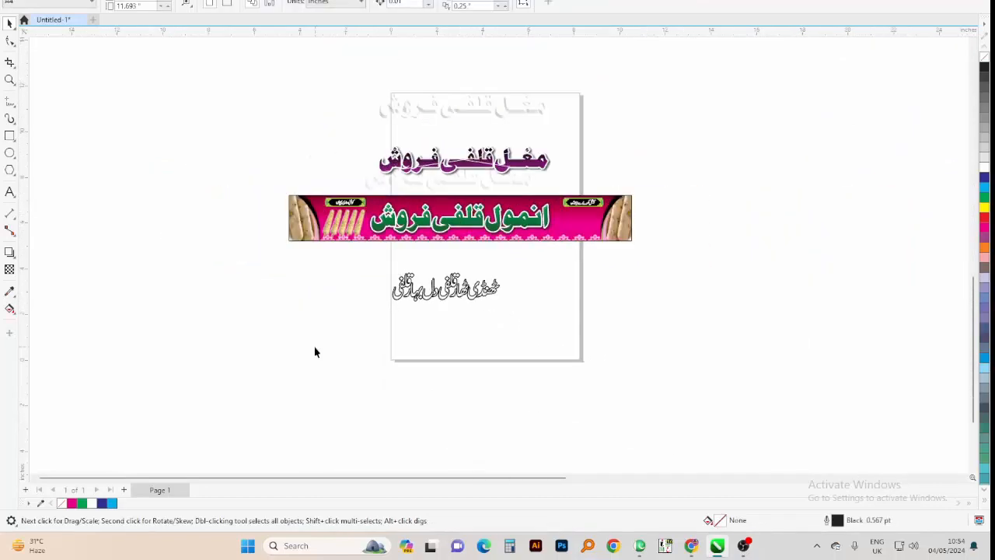
Scale the tagline "ٹھنڈی ٹھار قلفی دل بہار قلفی" to about 0.435 in high and place it across the lower ends of the kulfi sticks.
drag(547, 253, 359, 233)
scroll(268, 238, up, 4)
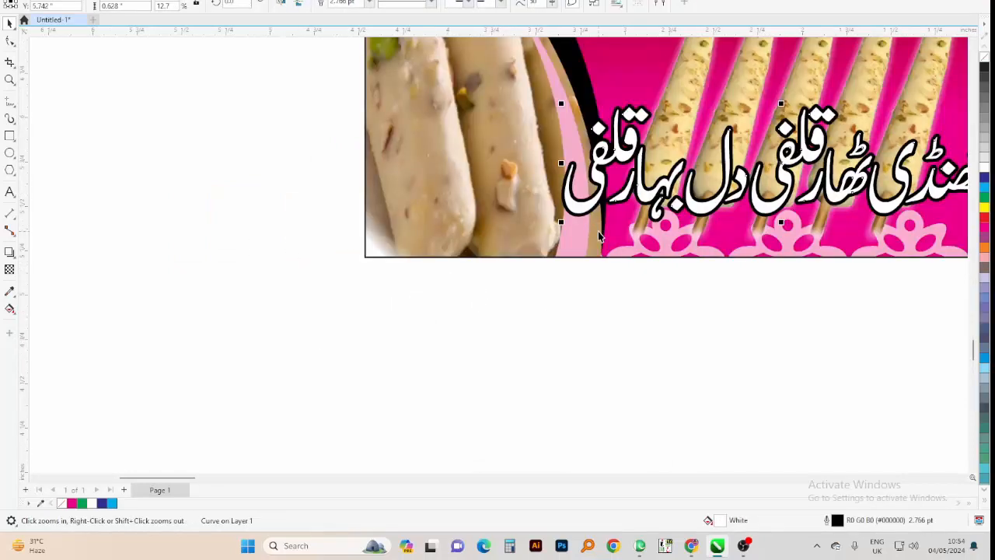
scroll(600, 236, down, 2)
drag(570, 227, 611, 216)
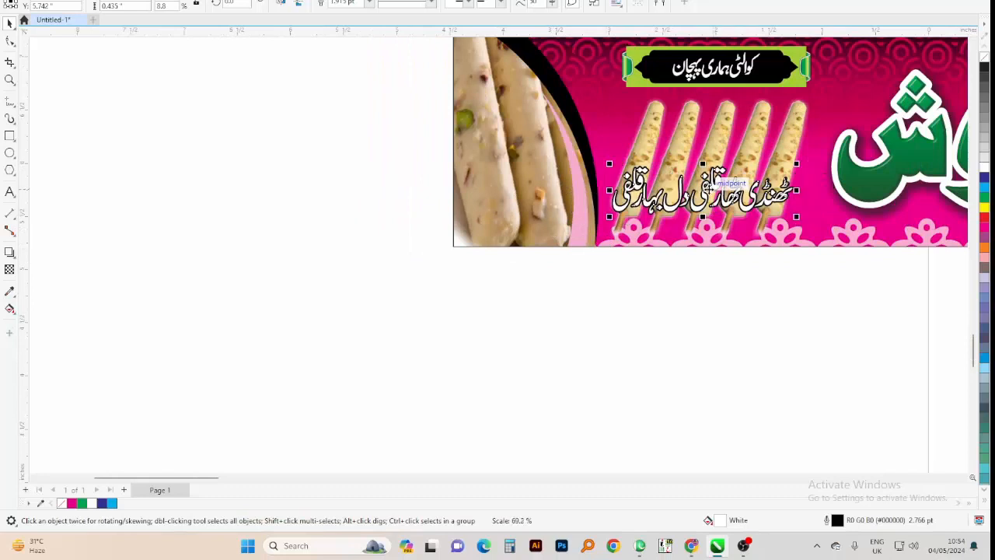
mouse_move(704, 191)
mouse_down()
mouse_move(697, 223)
mouse_move(697, 206)
mouse_up()
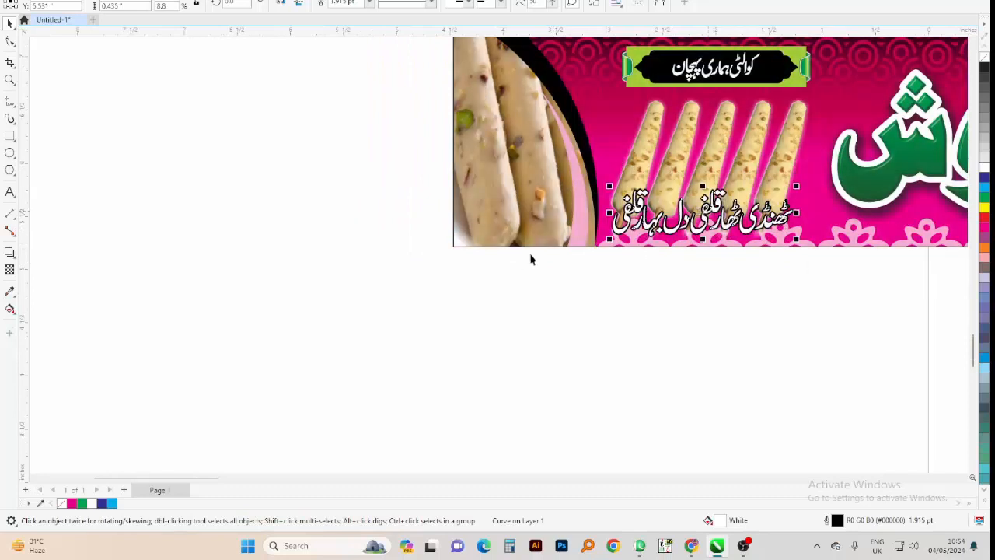
Give the tagline over the kulfi sticks a light blue fill and a 3 pt white outline.
click(983, 224)
scroll(534, 269, down, 1)
click(985, 178)
right_click(983, 168)
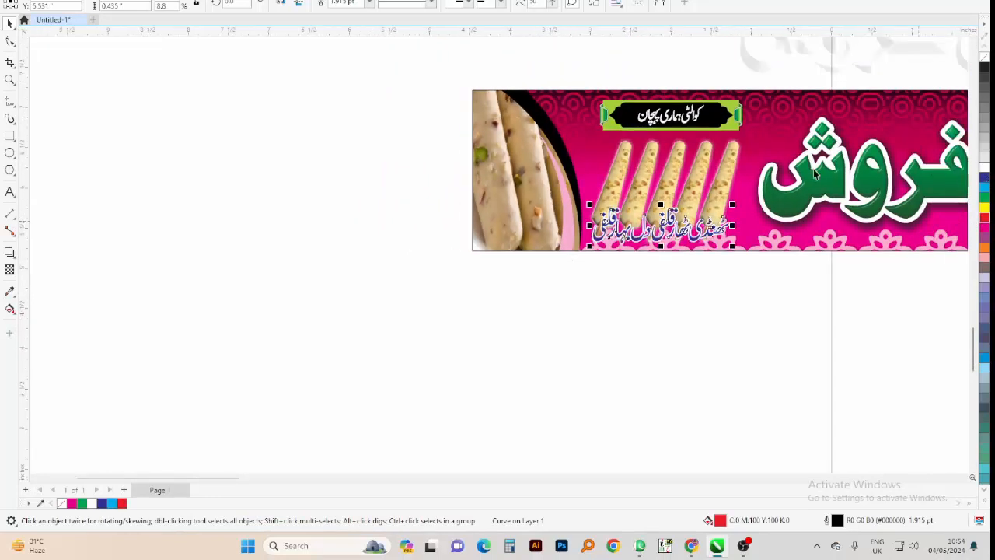
key(F12)
text(6)
key(Return)
scroll(723, 229, up, 1)
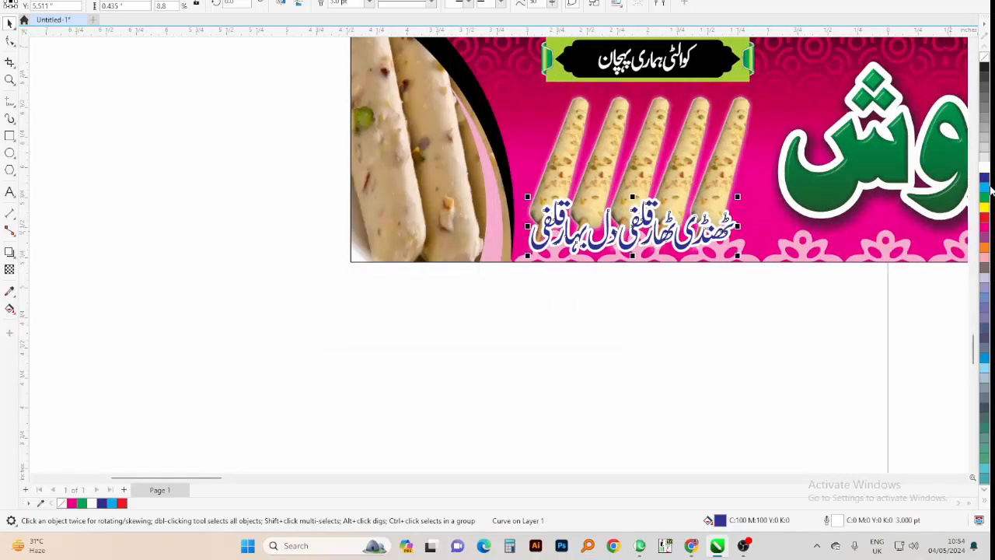
click(446, 304)
Shrink both upright kulfi-and-almond pictures to about 2.63 in high and place them just below the banner.
scroll(285, 278, down, 3)
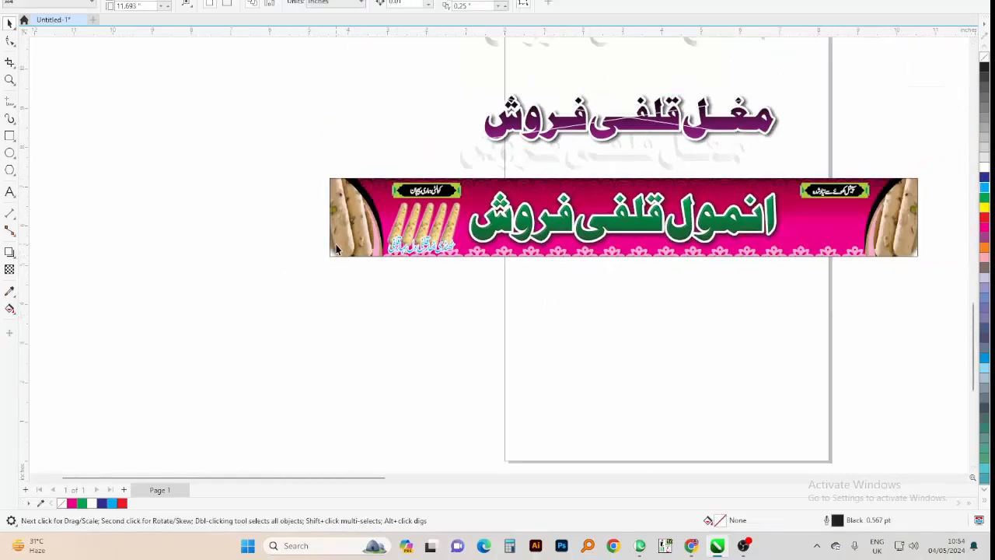
scroll(594, 132, down, 3)
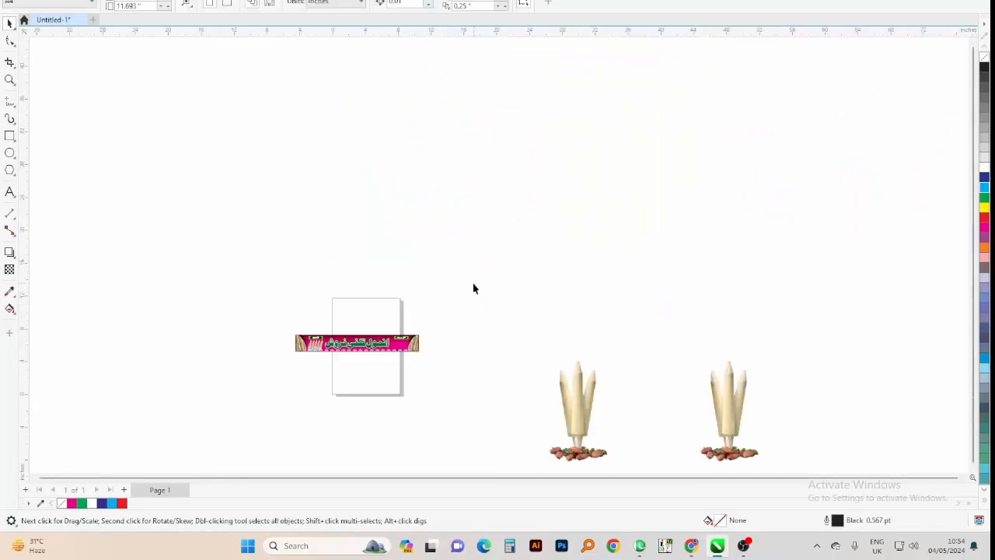
drag(496, 289, 828, 488)
drag(743, 361, 392, 356)
scroll(389, 350, up, 4)
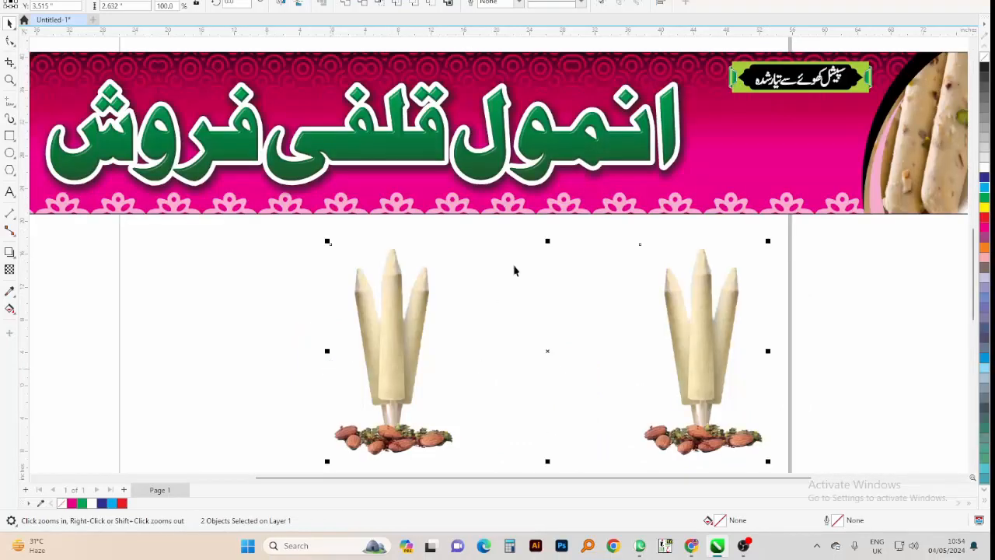
scroll(391, 311, down, 1)
click(576, 305)
click(332, 291)
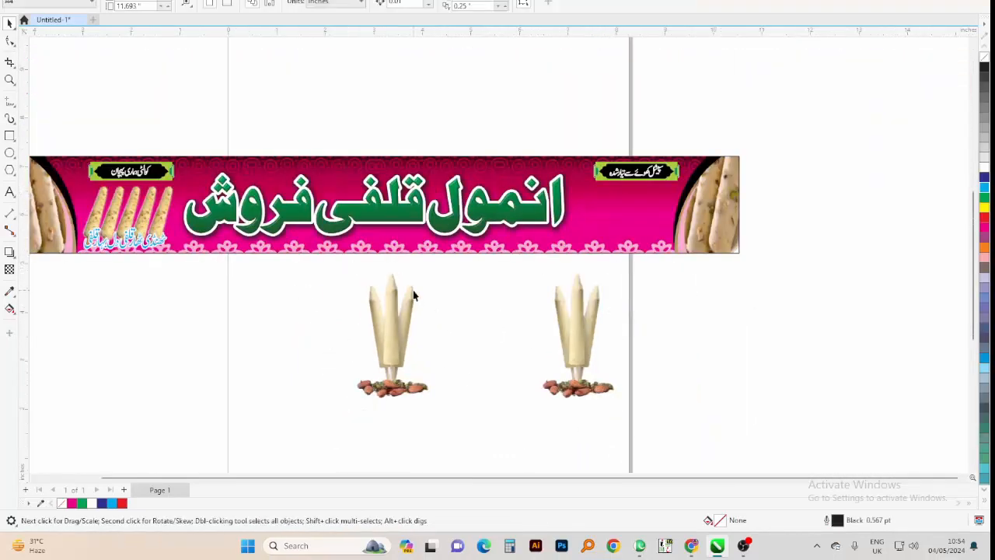
Place one upright kulfi-and-almond picture under the "سپیشل کھوئے سے تیار شدہ" label, scaled to about 1.35 in high.
drag(380, 308, 646, 204)
scroll(645, 203, up, 2)
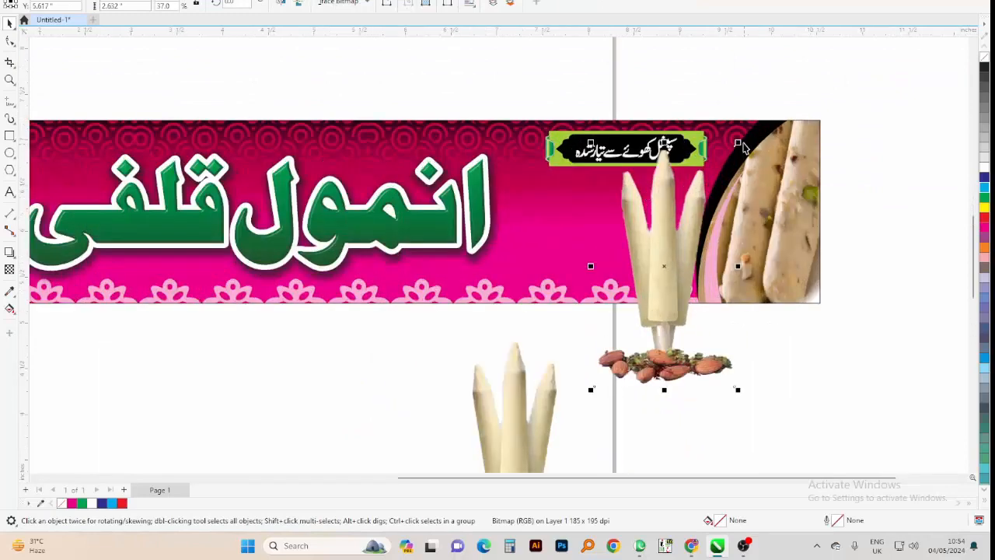
drag(738, 143, 702, 203)
drag(674, 253, 655, 236)
click(612, 257)
click(656, 236)
key(Left)
click(746, 355)
scroll(814, 246, down, 2)
Examine the banner's layout, especially the label, kulfi sticks and tagline at its left end.
key(F2)
drag(773, 136, 365, 308)
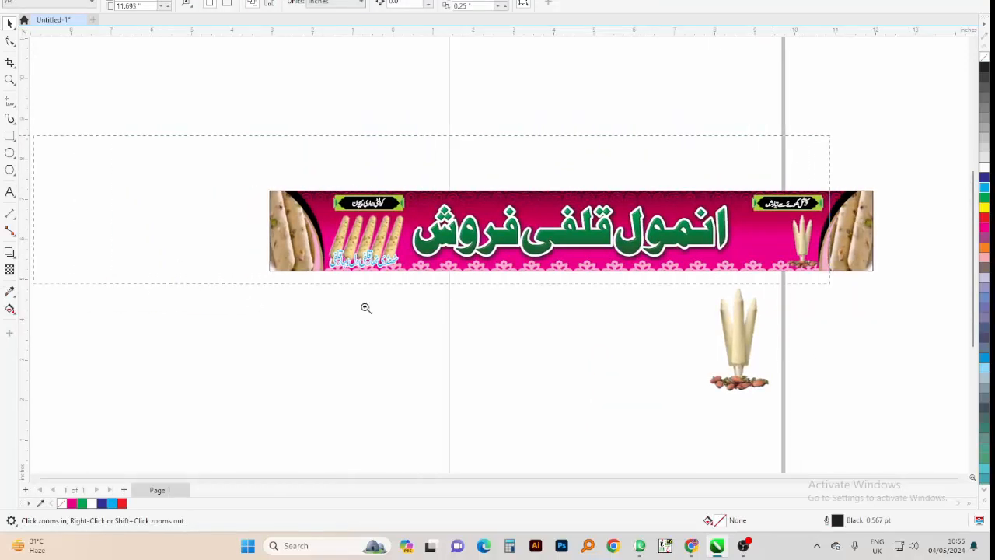
scroll(423, 273, up, 3)
scroll(423, 273, down, 4)
scroll(353, 263, up, 5)
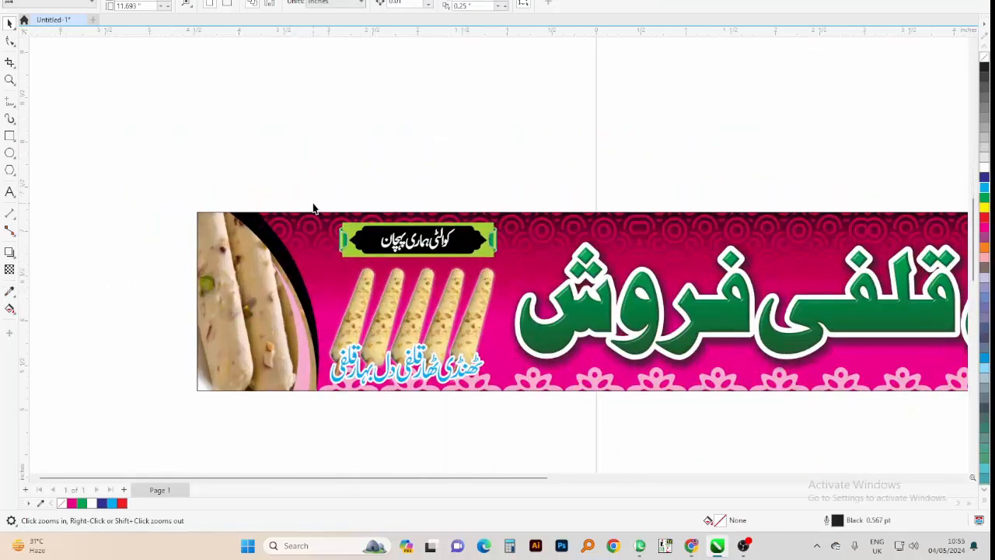
click(490, 241)
scroll(492, 203, down, 2)
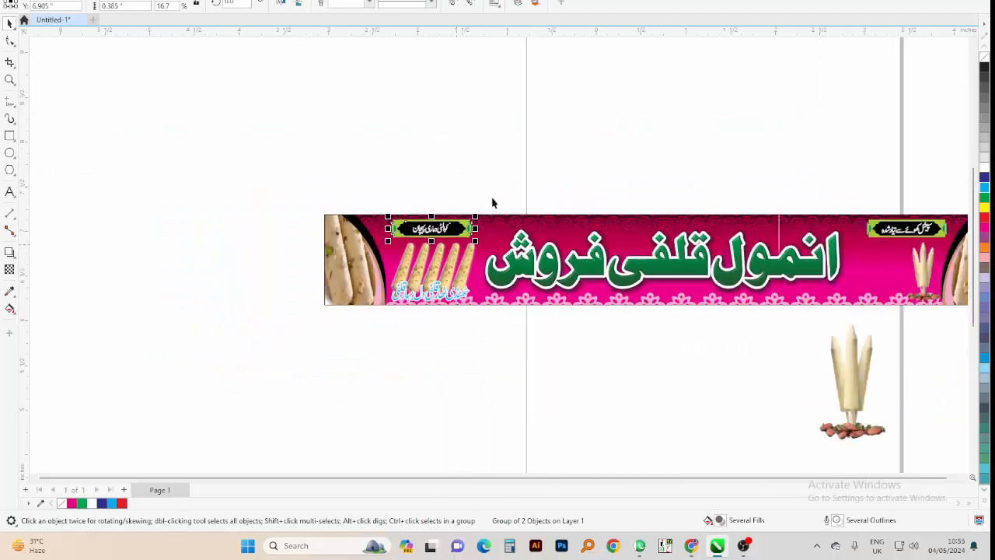
click(264, 226)
scroll(264, 226, down, 1)
Move the spare upright kulfi-and-almond picture from below the banner toward its left end.
drag(626, 330, 248, 340)
scroll(399, 265, up, 2)
drag(308, 347, 187, 328)
click(411, 350)
scroll(328, 220, down, 2)
Replace the five kulfi sticks under the "کوالٹی ہماری پہچان" label with an upright three-kulfi picture about 1.35 in high.
key(F2)
drag(300, 171, 693, 284)
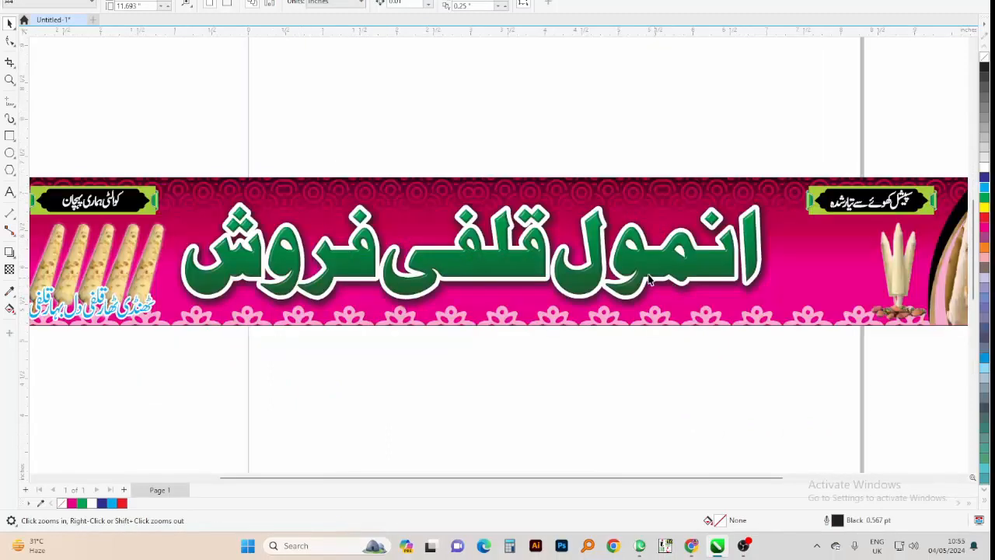
scroll(557, 274, down, 2)
scroll(725, 241, up, 2)
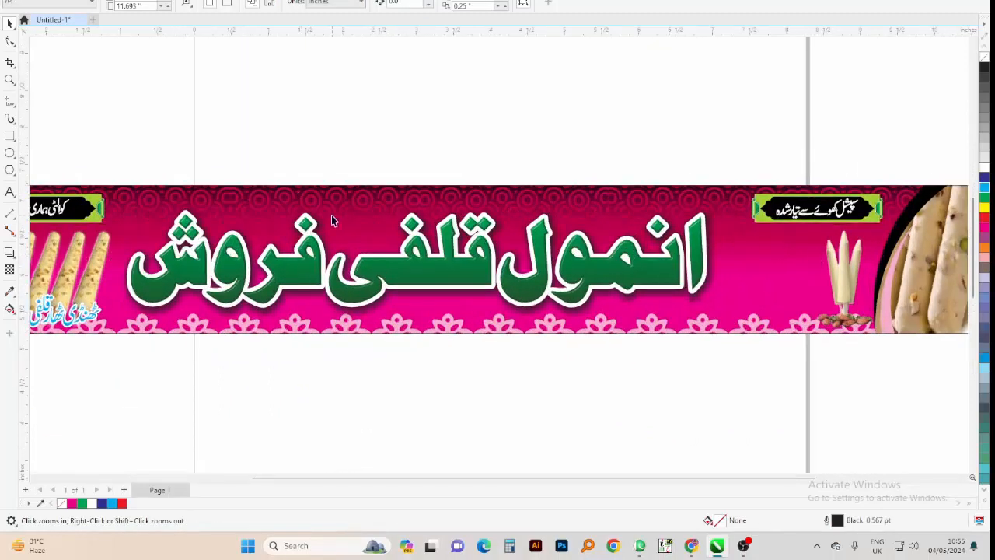
scroll(331, 221, down, 1)
key(space)
click(191, 243)
ctrl+click(190, 242)
drag(191, 242, 129, 253)
scroll(125, 249, up, 3)
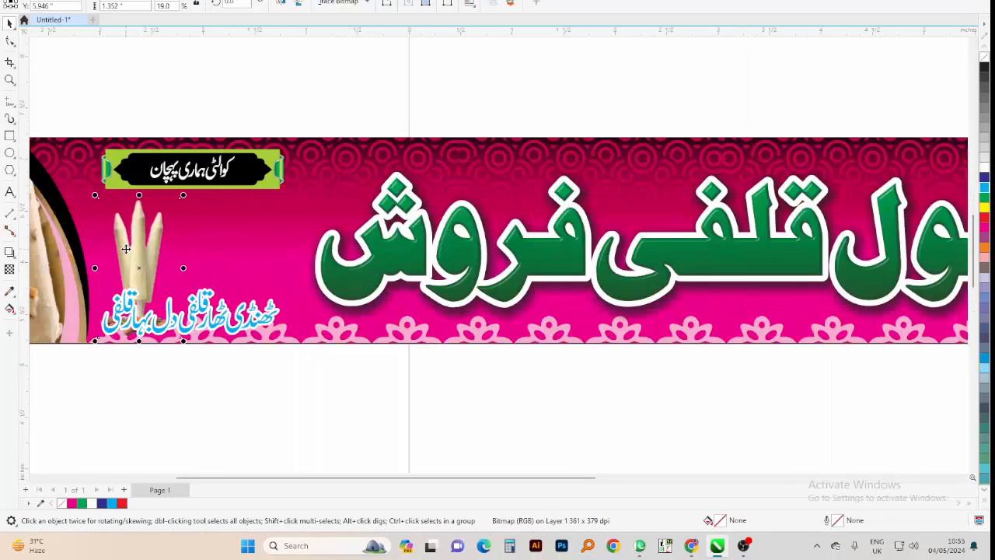
Nudge the three-kulfi picture under the "کوالٹی ہماری پہچان" label up slightly and closer to the curved kulfi photo.
key(Left)
key(Left)
key(Left)
key(Left)
key(Left)
key(Left)
key(Left)
key(Left)
key(Left)
key(Up)
key(Up)
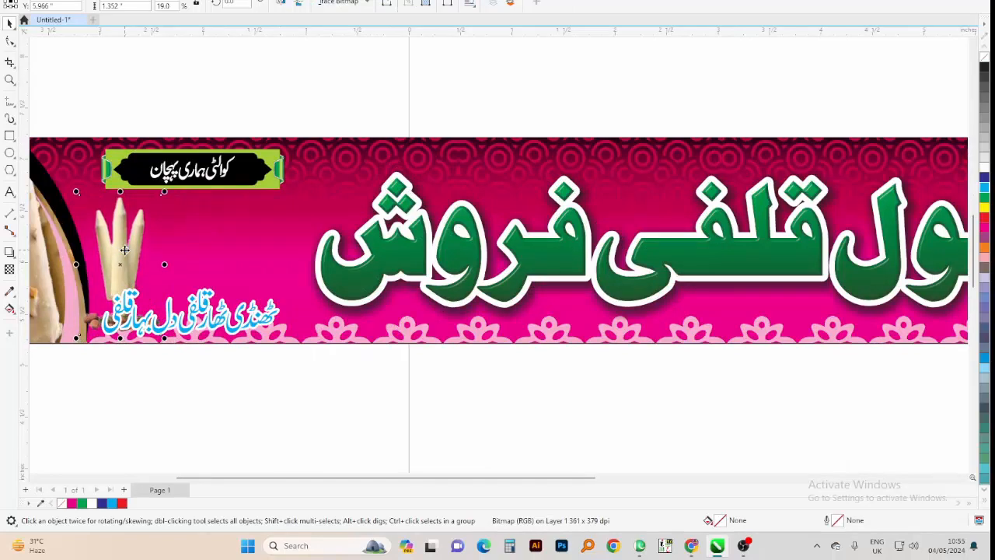
scroll(124, 249, down, 3)
Shift the "انمول قلفی فروش" title toward the banner's right end and enlarge it to about 1.55 in high.
click(871, 288)
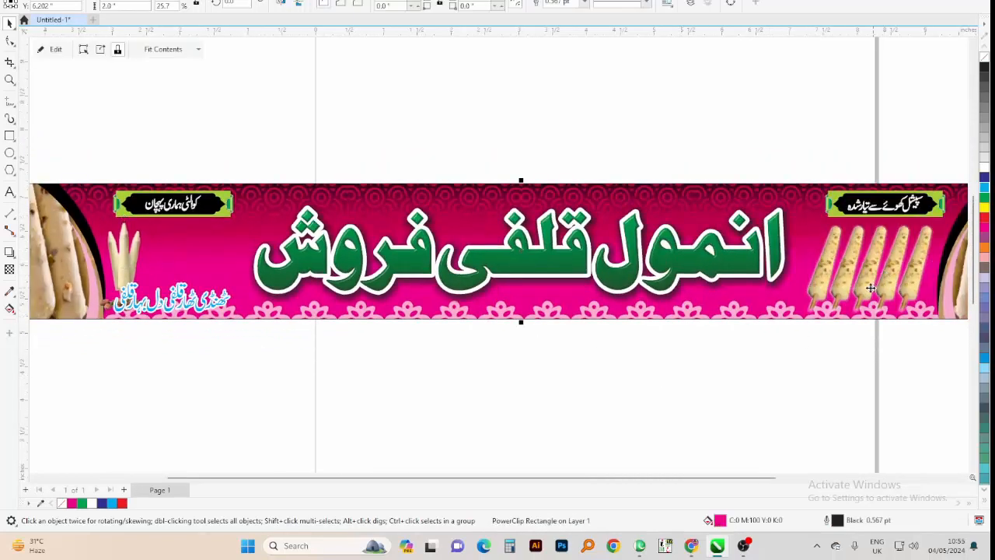
click(666, 245)
drag(850, 136, 223, 311)
drag(300, 267, 327, 266)
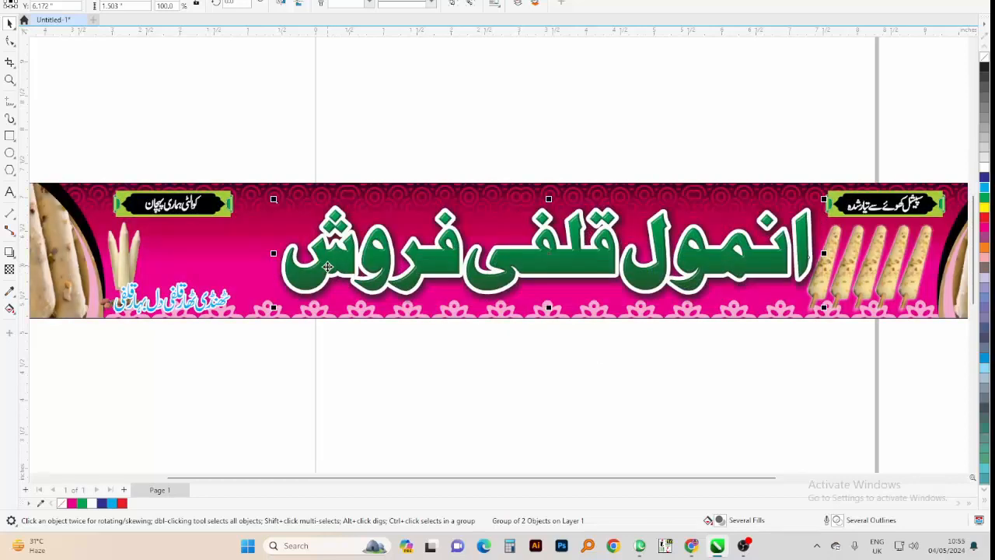
drag(274, 308, 249, 315)
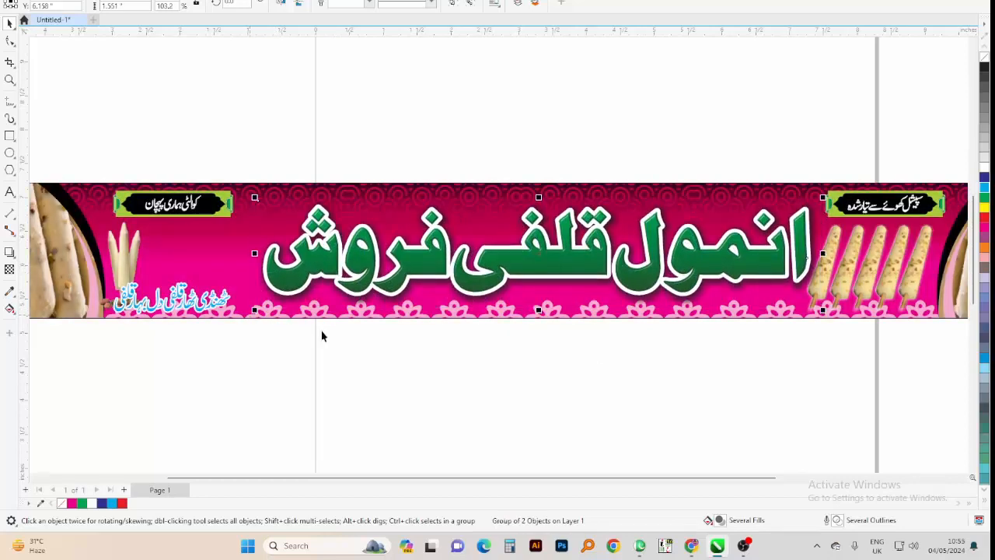
Nudge the "کوالٹی ہماری پہچان" label, three-kulfi picture and tagline together slightly down on the banner.
scroll(621, 264, down, 2)
click(785, 187)
key(F2)
drag(911, 164, 193, 367)
click(234, 311)
drag(128, 356, 562, 199)
key(Down)
key(Down)
key(Down)
key(Right)
key(Right)
drag(461, 230, 476, 223)
scroll(508, 382, down, 2)
Add the shop's phone number below the banner as bold Arial text at 24 pt.
click(509, 382)
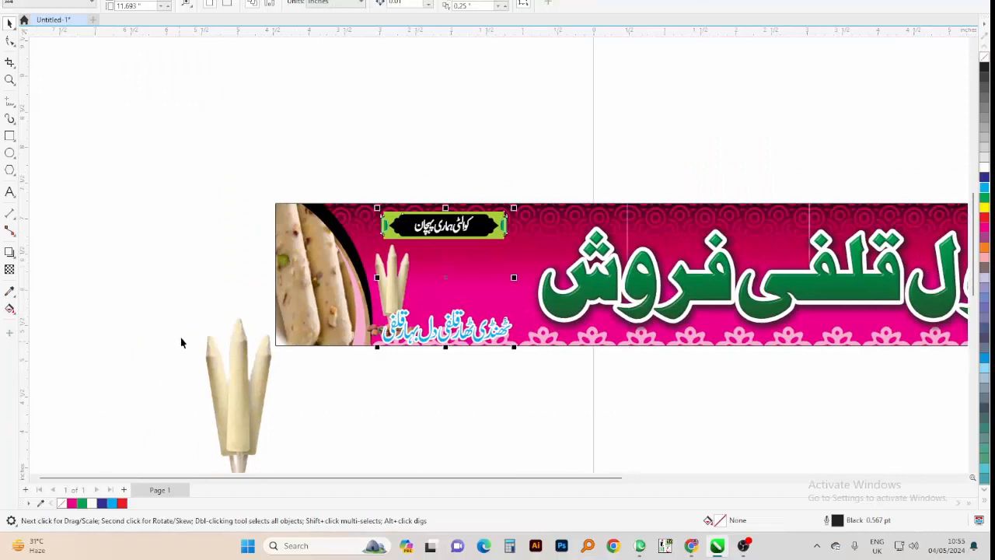
click(62, 253)
click(386, 442)
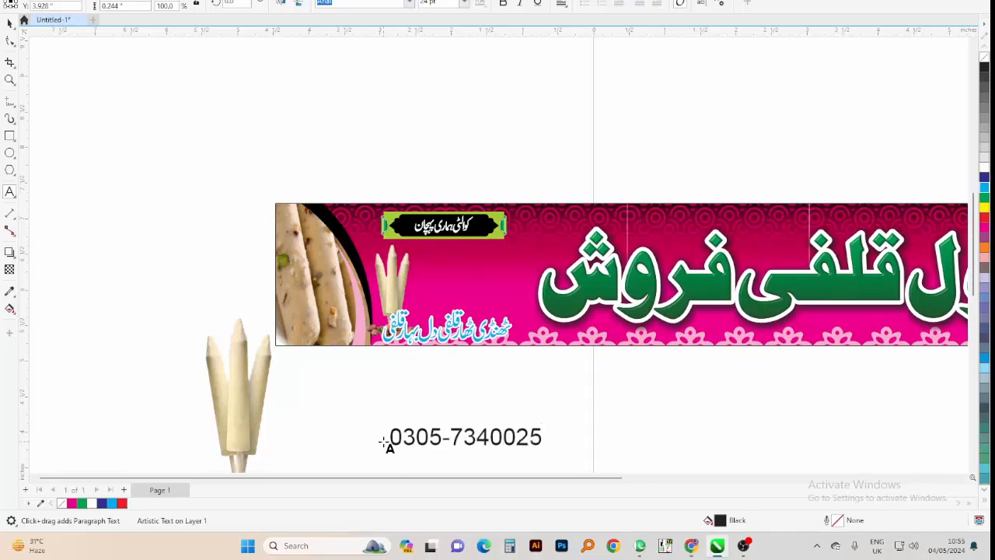
key(ctrl+space)
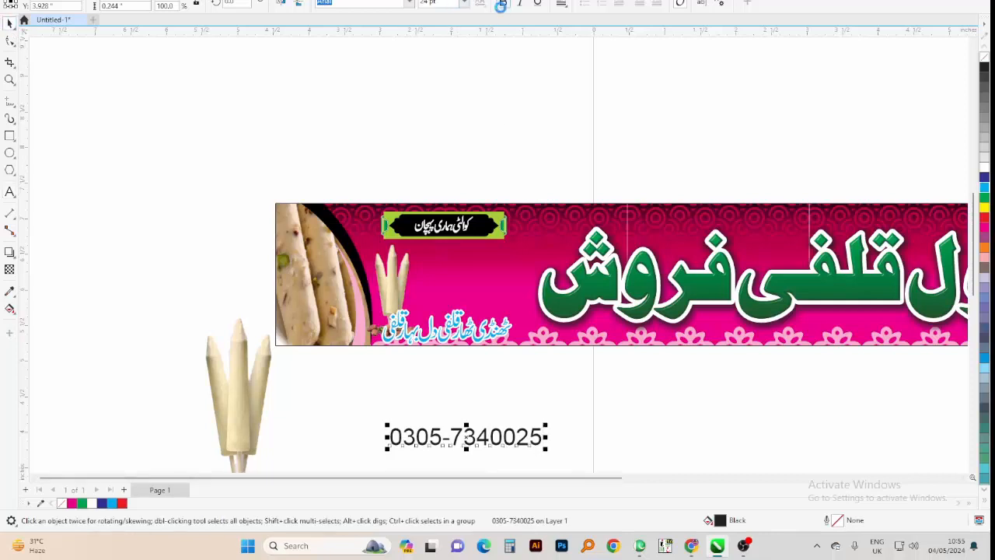
key(Escape)
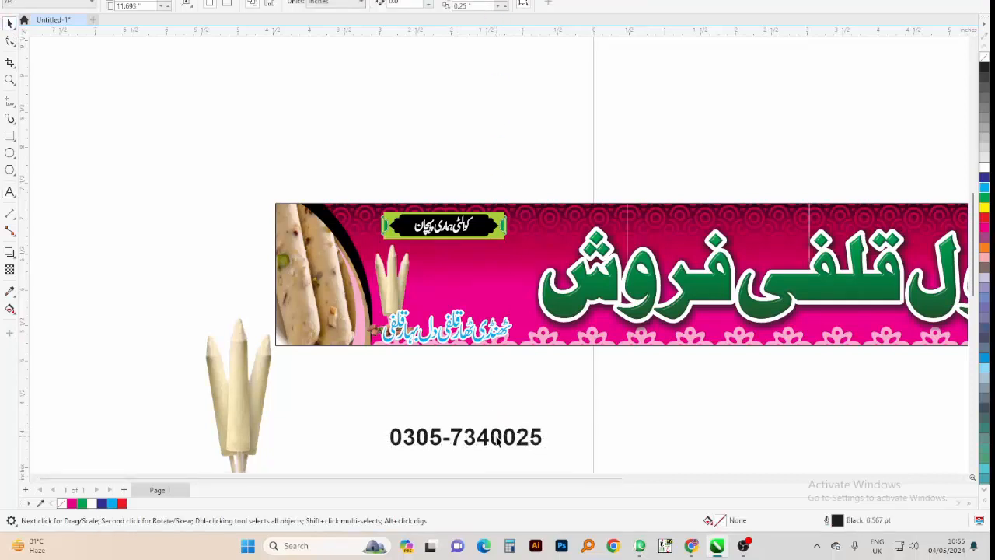
Move the three-kulfi picture off the banner and place the phone number under the label, enlarged to about 0.28 in high.
click(389, 275)
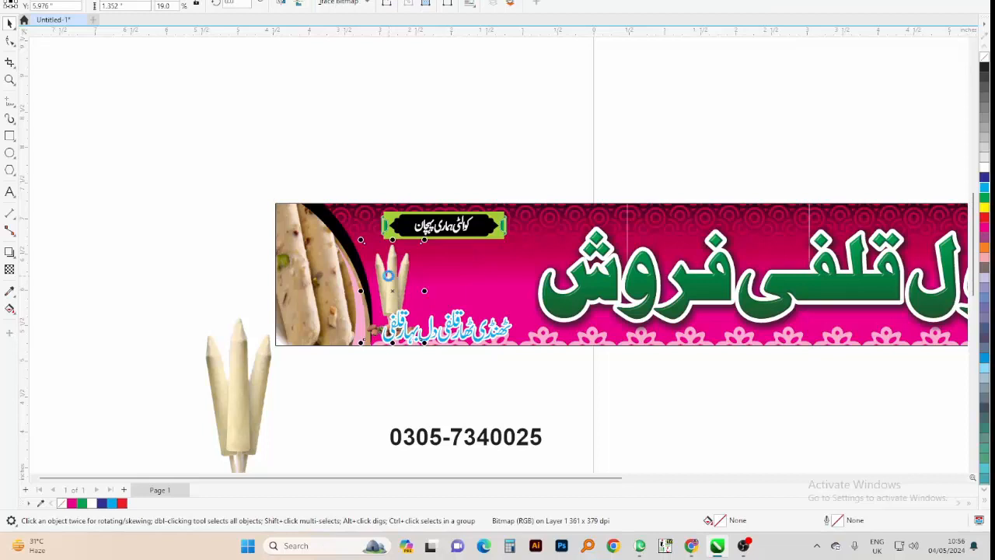
drag(388, 275, 163, 276)
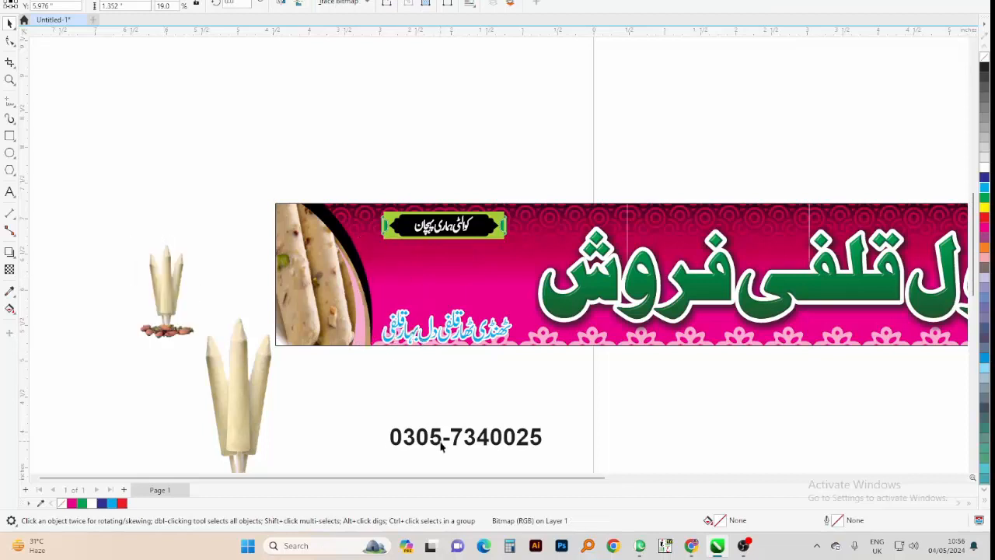
click(440, 440)
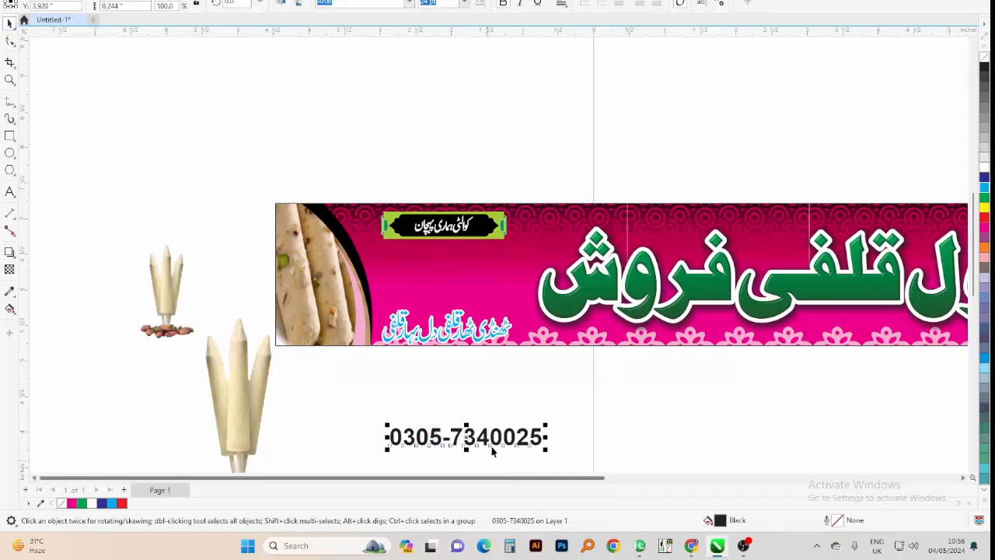
drag(491, 451, 450, 264)
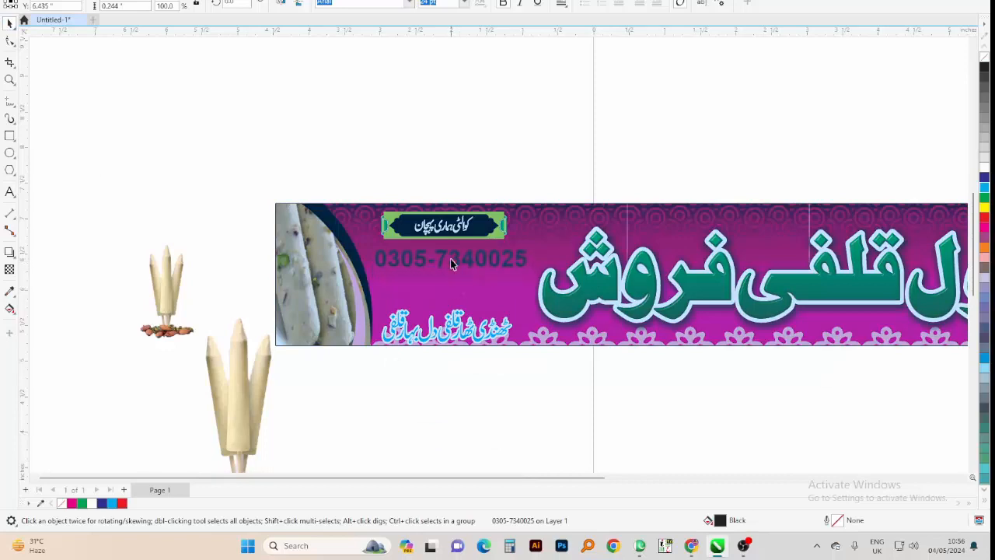
scroll(531, 258, up, 2)
drag(527, 274, 539, 292)
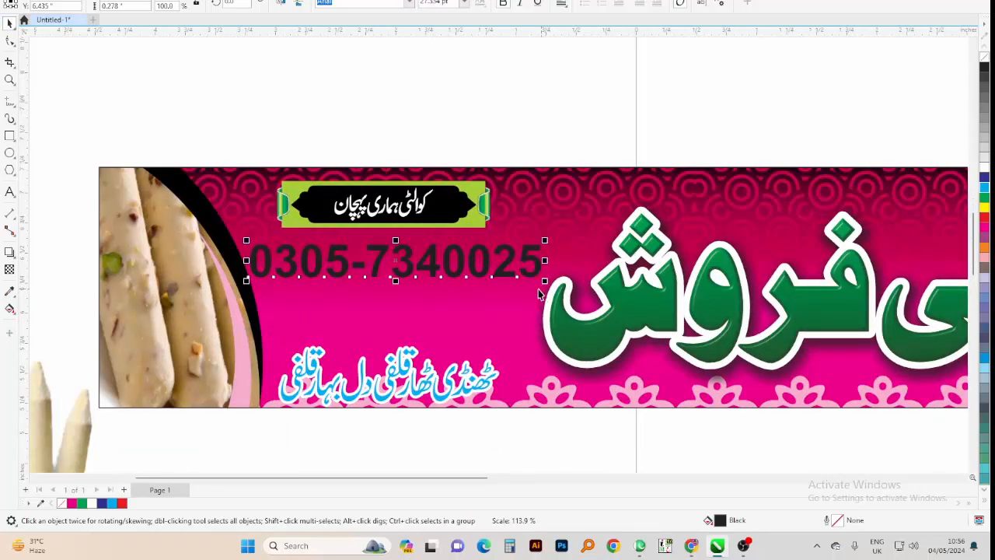
key(Right)
key(Right)
key(Right)
key(Right)
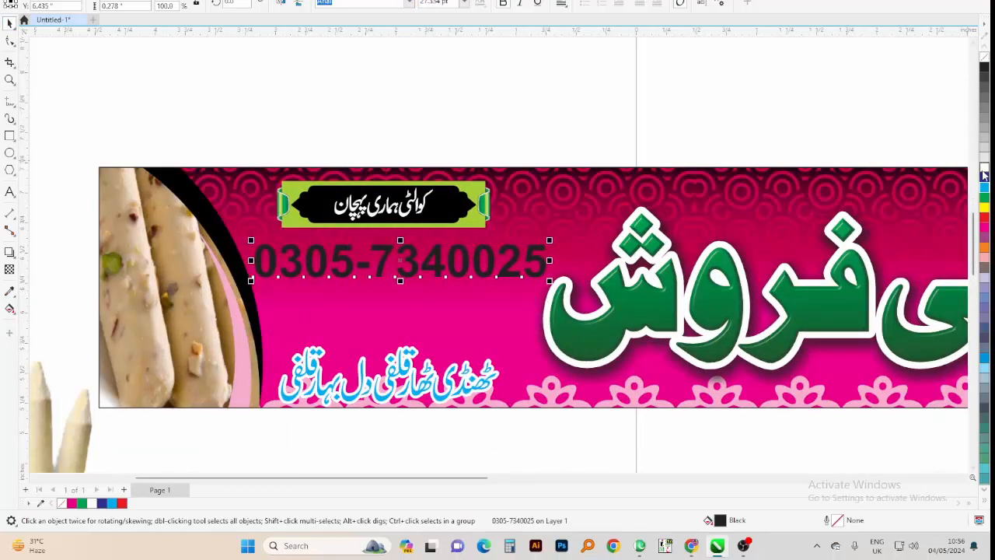
Fill the phone number white and give it a 3 pt black outline behind the fill with rounded corners and line caps.
click(984, 176)
key(F12)
click(421, 198)
click(404, 268)
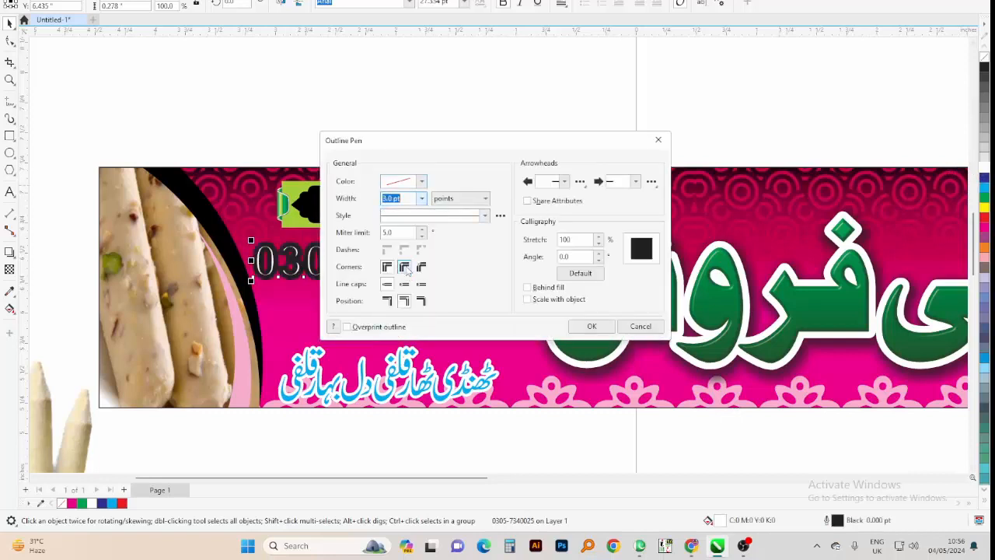
click(405, 267)
click(404, 284)
click(527, 287)
click(591, 326)
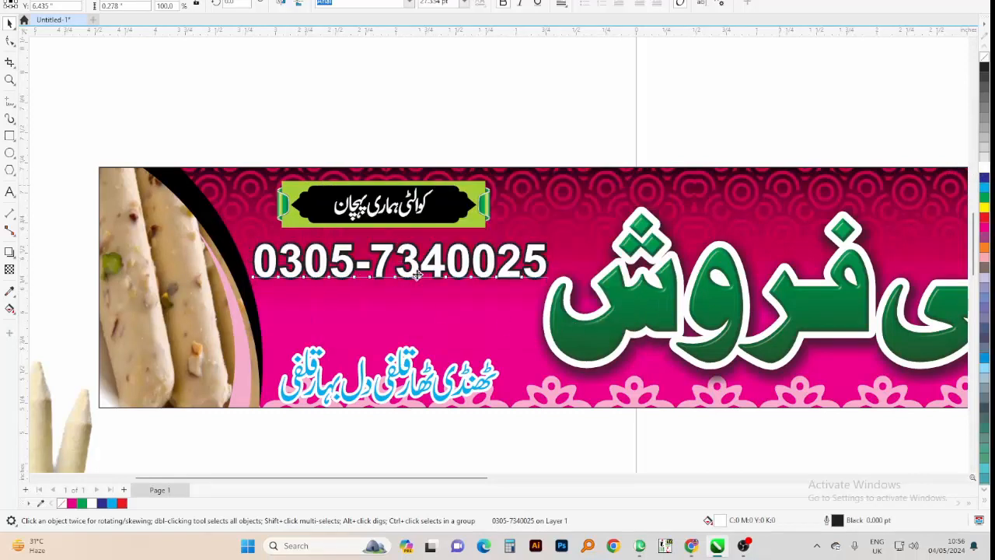
Thicken the phone number's outline to 4 pt and nudge the number up closer to the label.
key(F12)
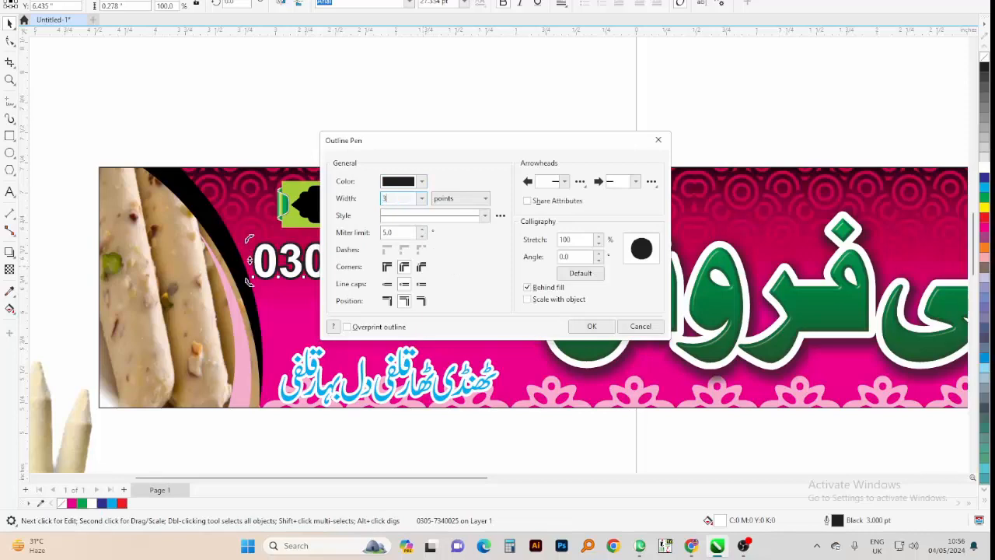
key(Return)
key(F12)
text(4)
key(Return)
key(Up)
key(Up)
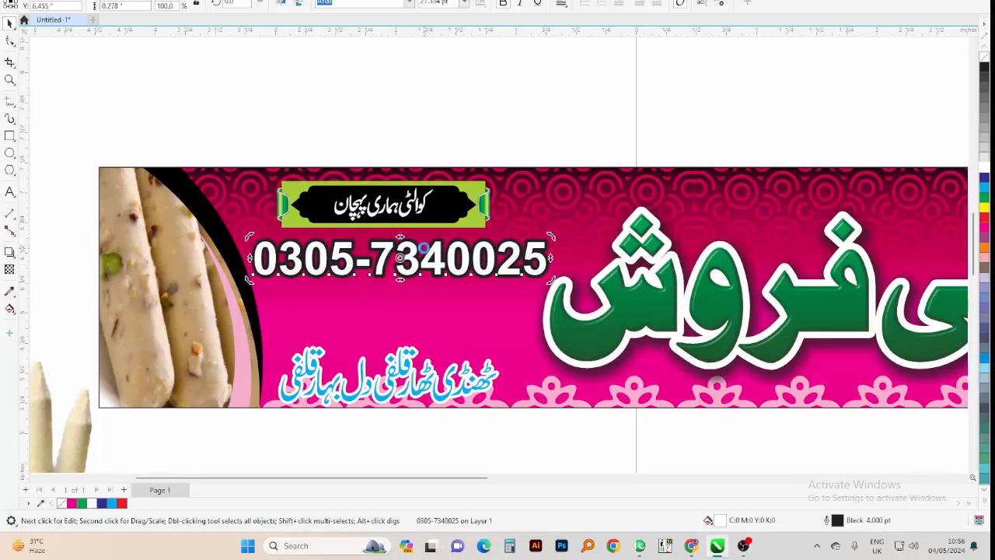
key(Escape)
scroll(405, 264, down, 2)
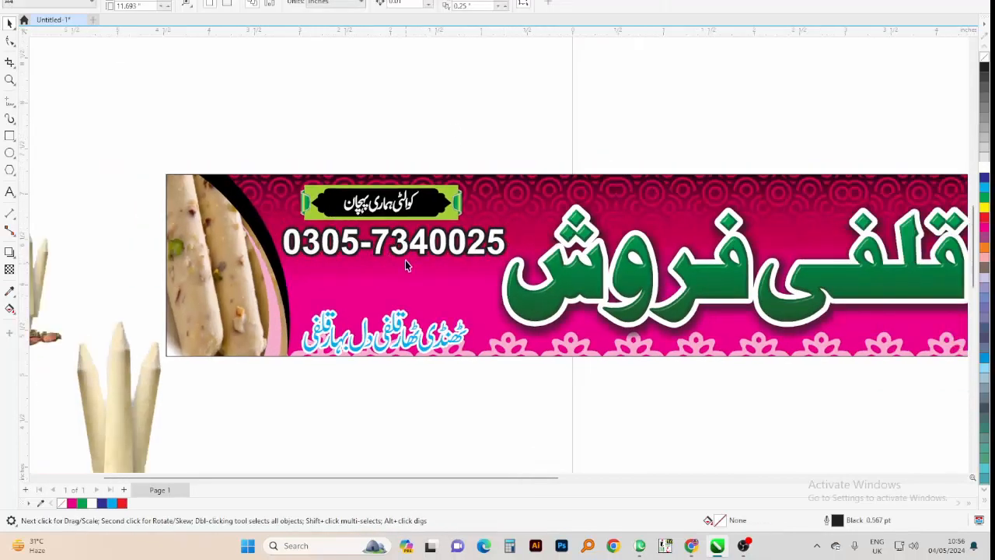
click(405, 245)
key(Up)
click(500, 153)
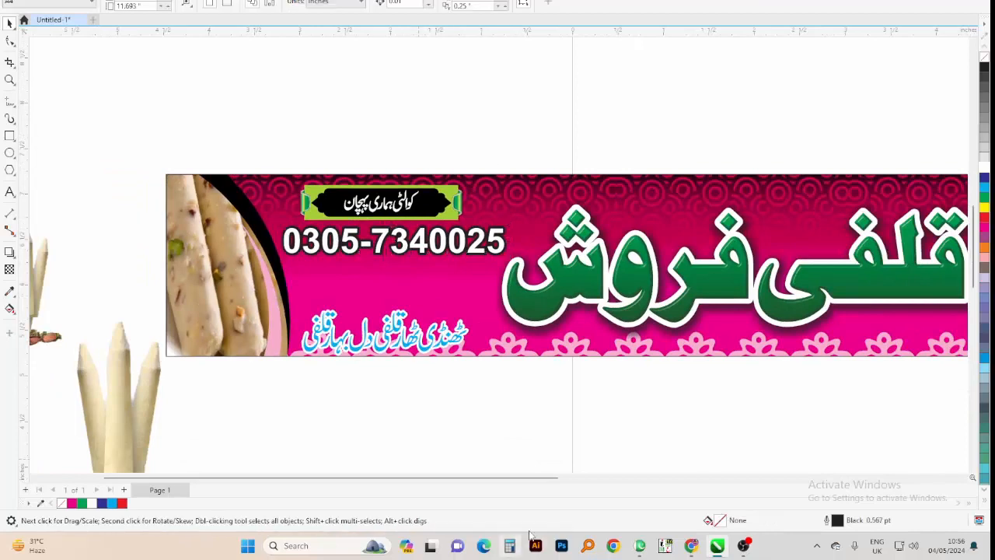
Switch to Urdu InPage, replace the existing text with the shop's address line and copy its text frame.
click(667, 546)
key(ctrl+a)
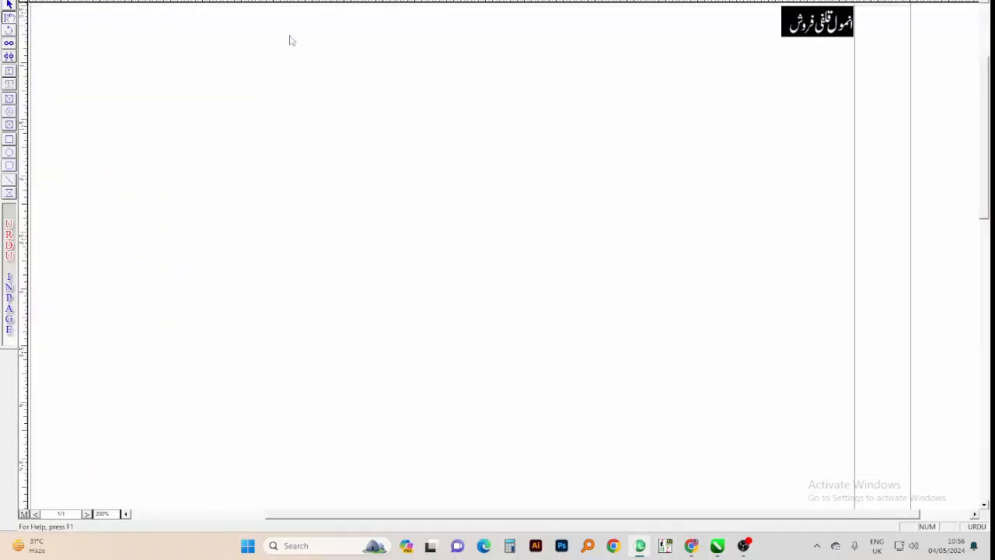
key(ctrl+x)
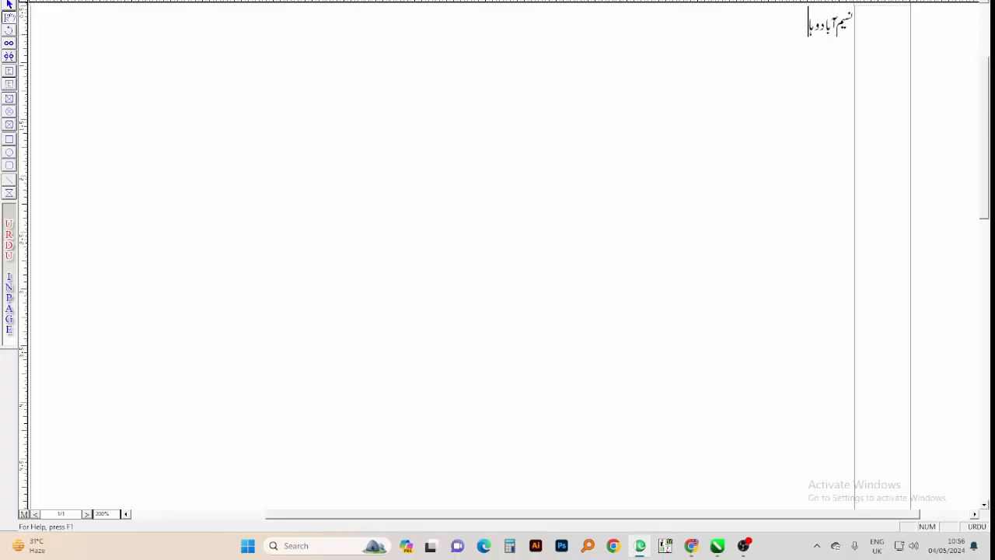
key(ctrl+a)
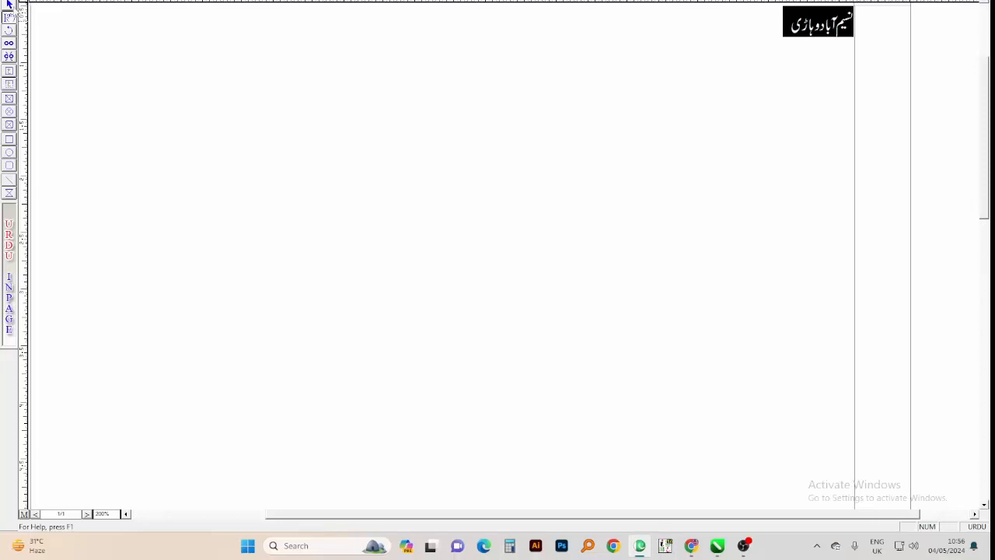
click(6, 5)
right_click(238, 45)
click(242, 67)
right_click(242, 65)
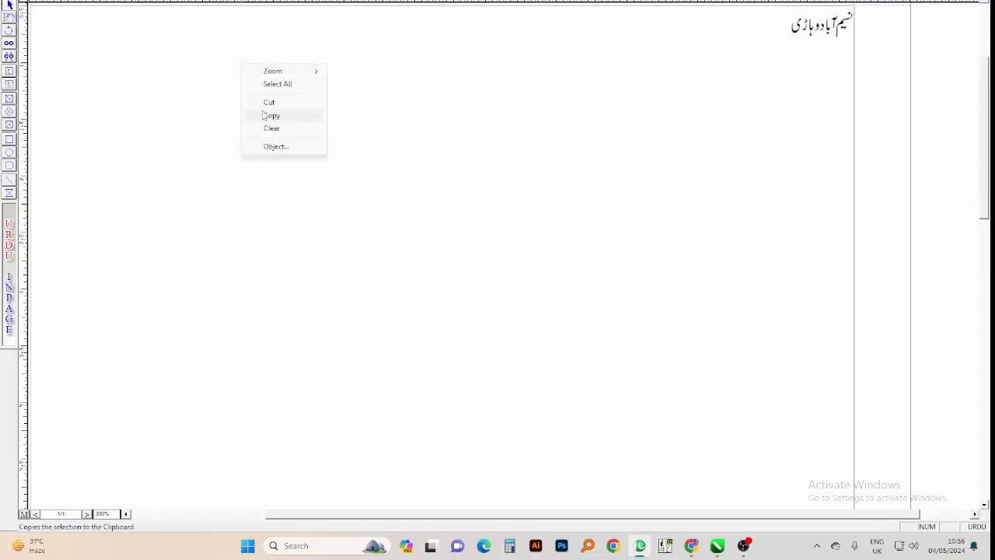
click(263, 115)
Switch back to CorelDRAW, paste the address text, scale it to 10% and centre it between the phone number and tagline.
key(alt+Tab)
key(ctrl+v)
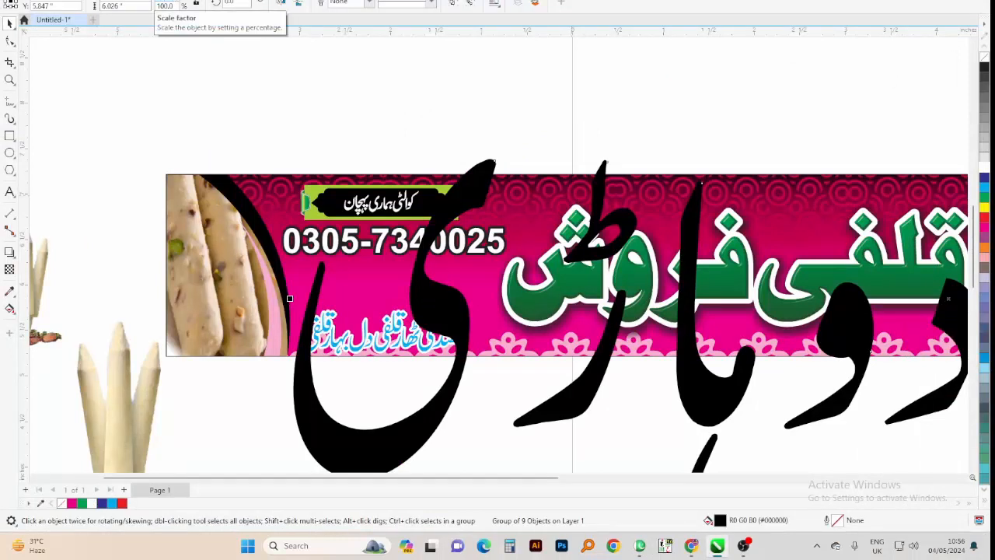
key(Return)
shift+click(399, 232)
key(c)
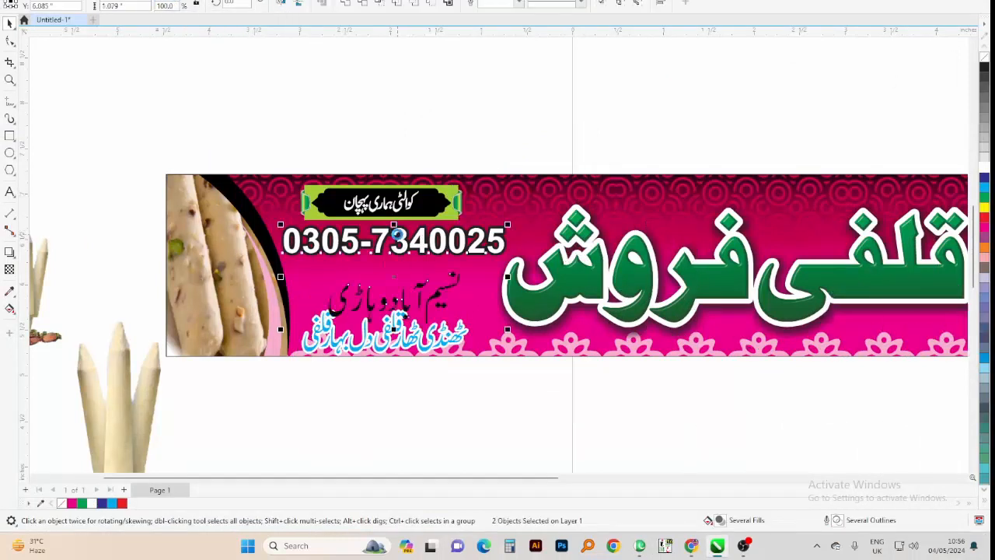
key(e)
drag(327, 288, 477, 213)
drag(426, 237, 426, 285)
Draw a fully rounded rectangle about 0.47 in high around the address text, narrowed to clear the curved kulfi photo.
key(F2)
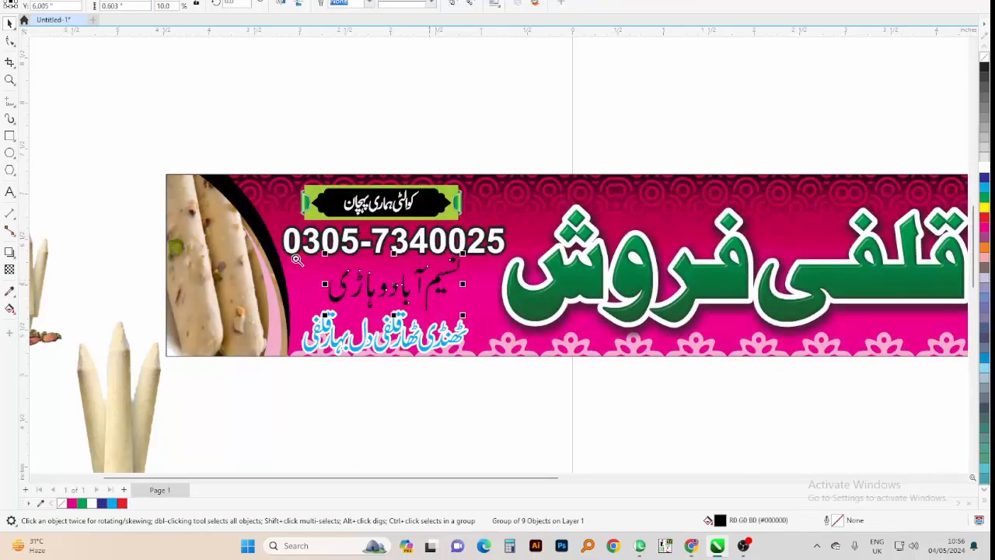
drag(297, 258, 397, 314)
scroll(462, 293, down, 3)
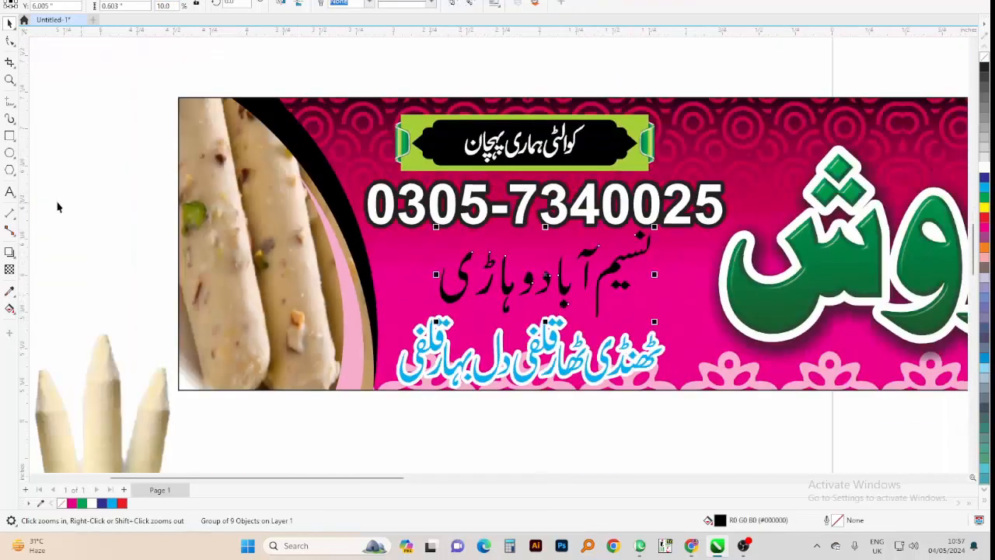
click(10, 137)
drag(354, 238, 693, 313)
click(10, 40)
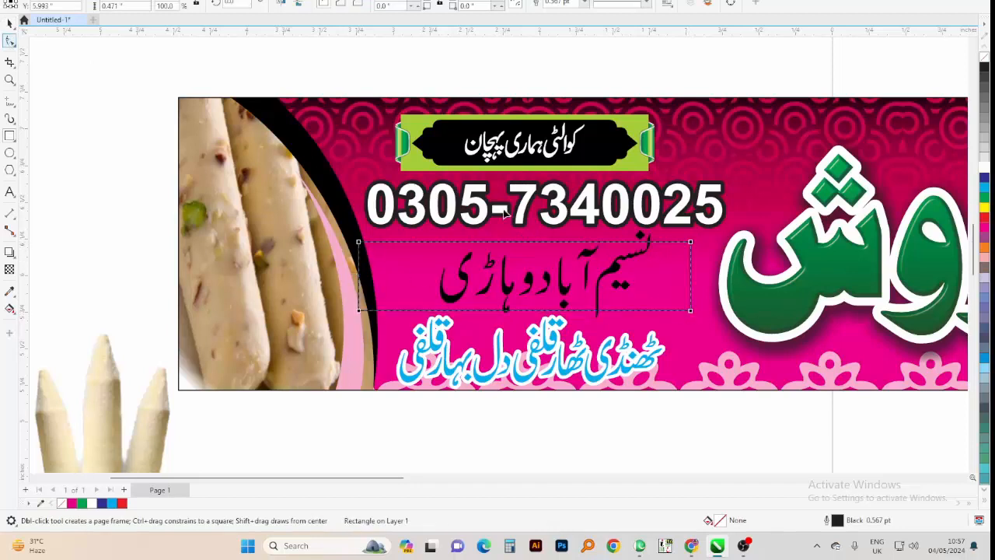
drag(694, 238, 655, 234)
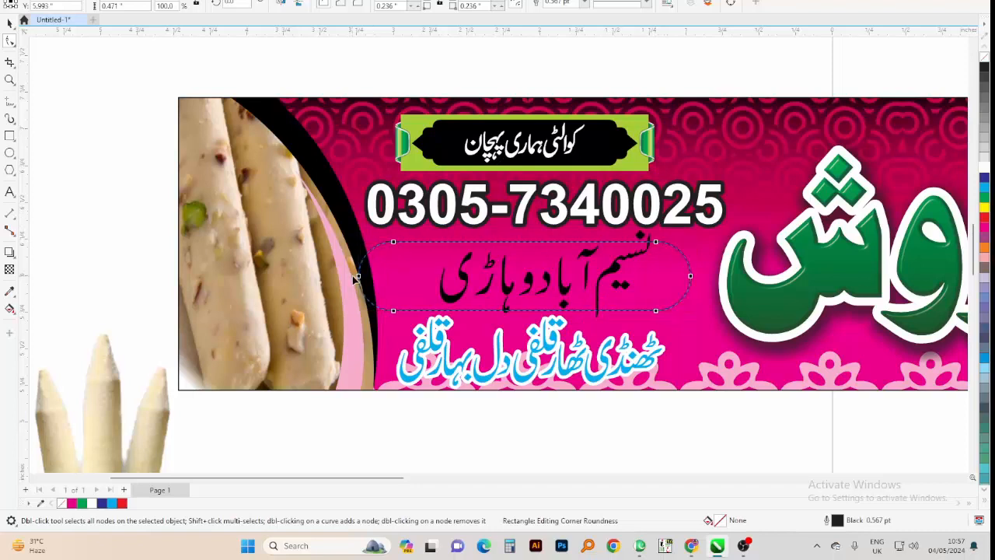
key(space)
drag(356, 276, 391, 293)
Give the rounded rectangle a white fill and white outline, and bring the address text in front of it.
click(983, 167)
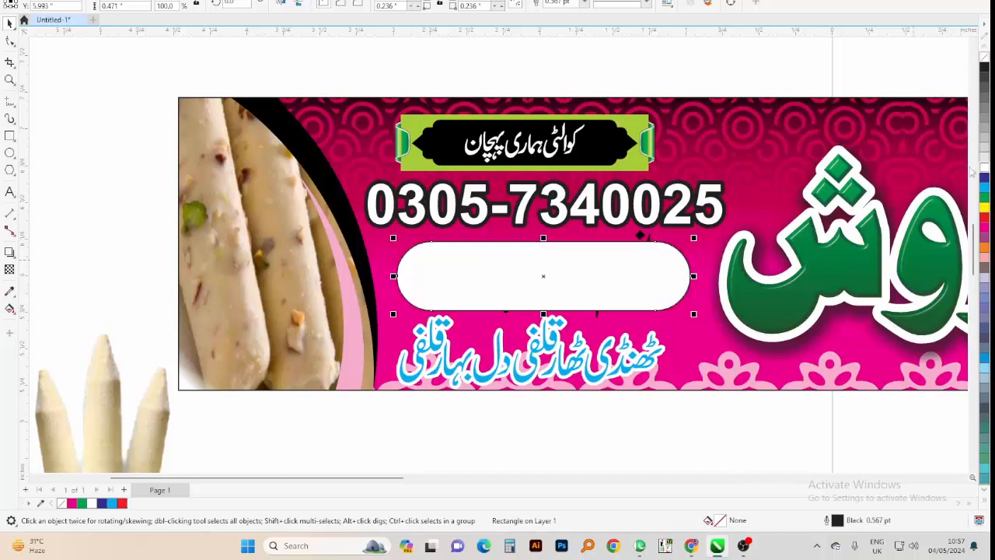
right_click(983, 166)
click(645, 236)
key(shift+Page_Up)
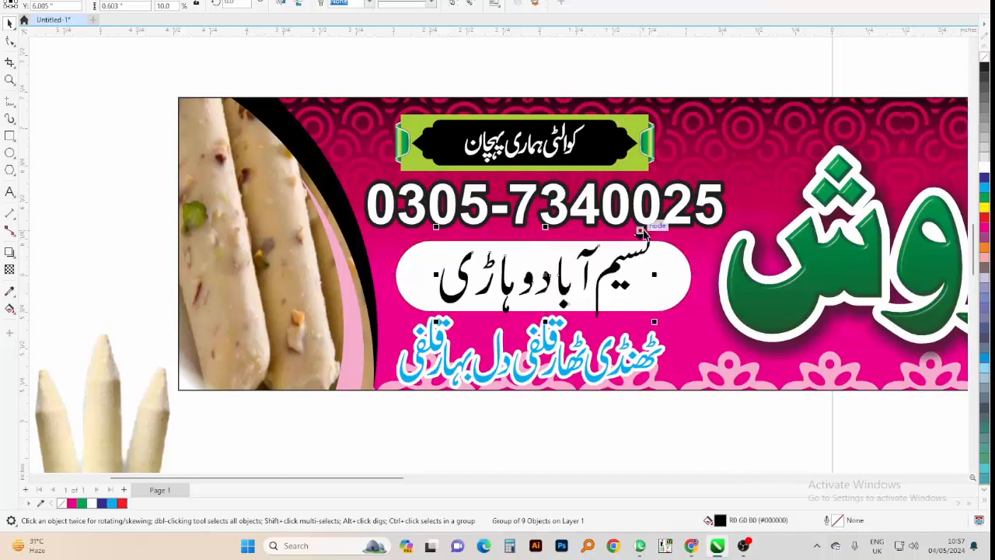
Switch to Urdu InPage, retype the shop's address line and restyle the whole line with a stretched letterform.
click(666, 546)
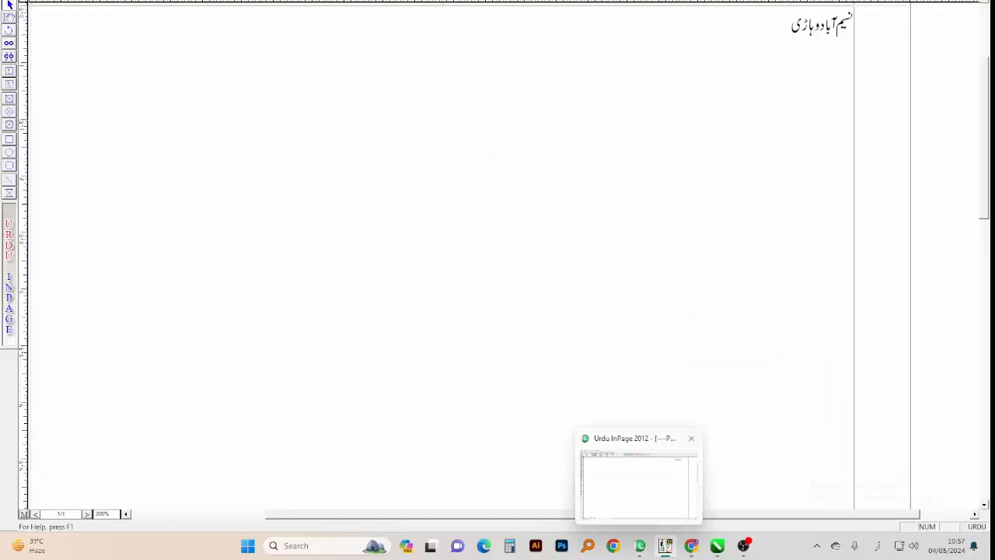
click(666, 546)
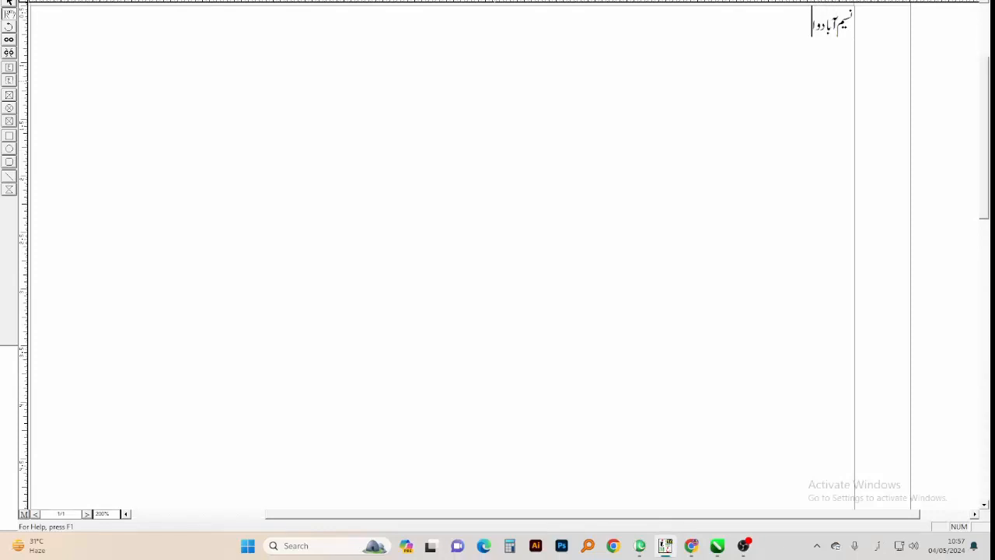
key(ctrl+a)
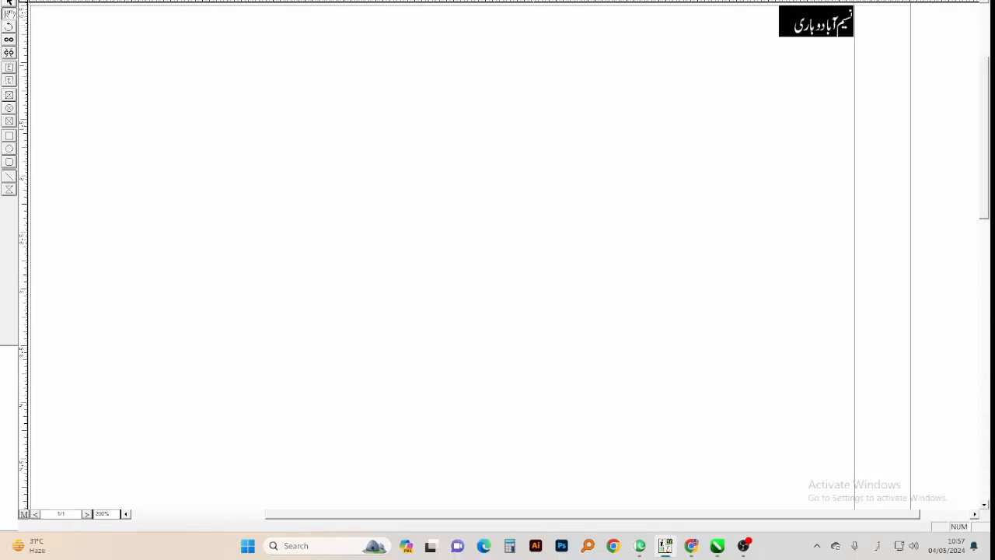
click(444, 2)
click(442, 9)
click(609, 81)
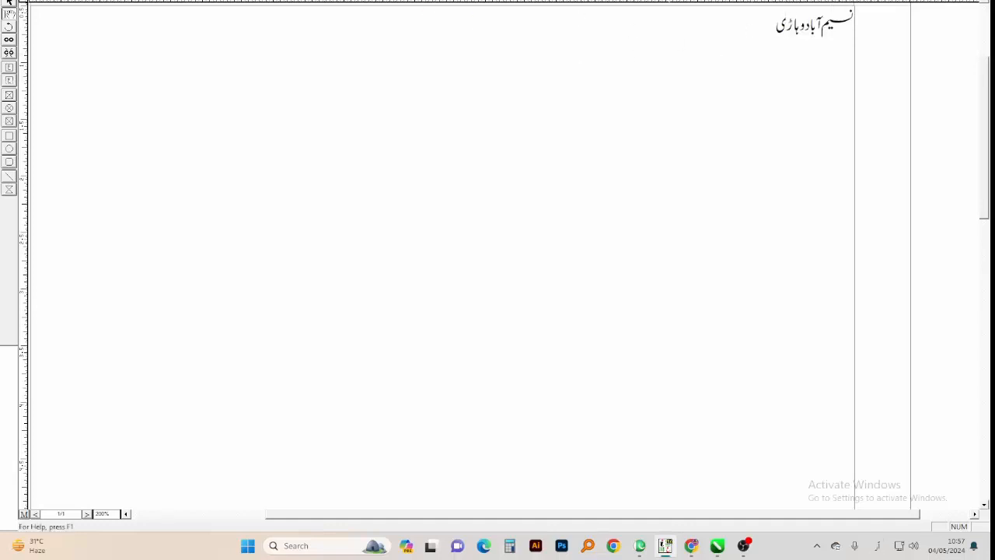
Export page 1 as an EPS picture named Untitlaaed-1 and show it in its folder.
click(8, 3)
click(47, 111)
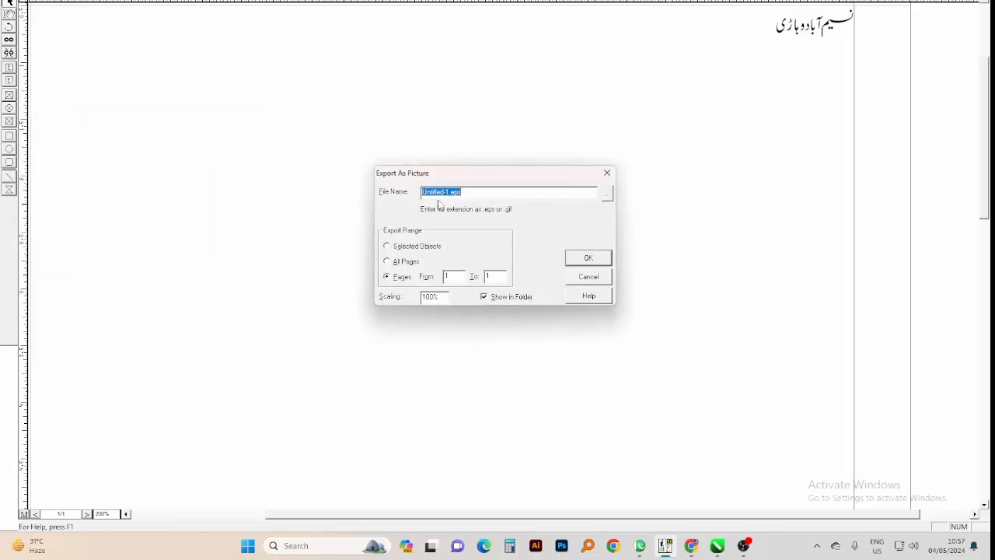
key(Return)
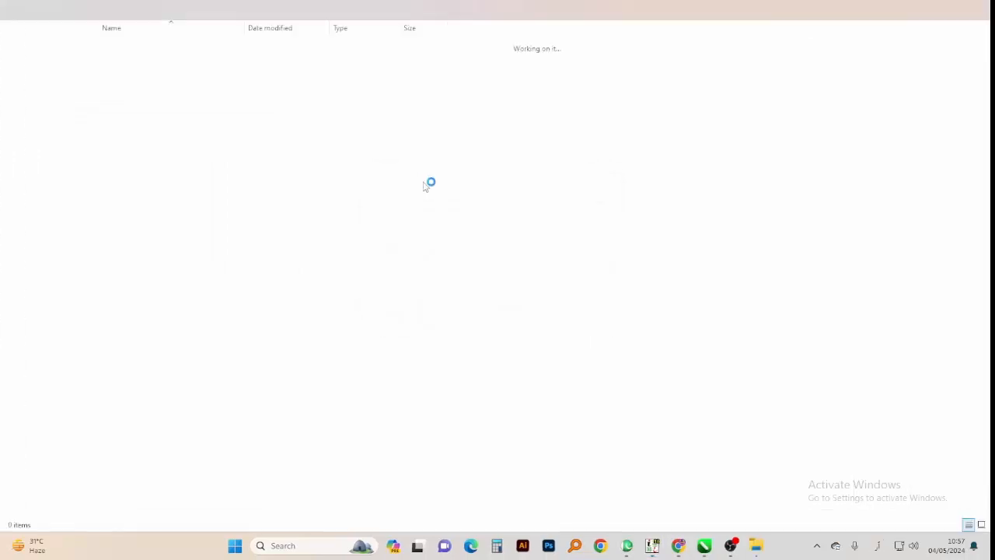
key(alt+Tab)
key(alt+Tab)
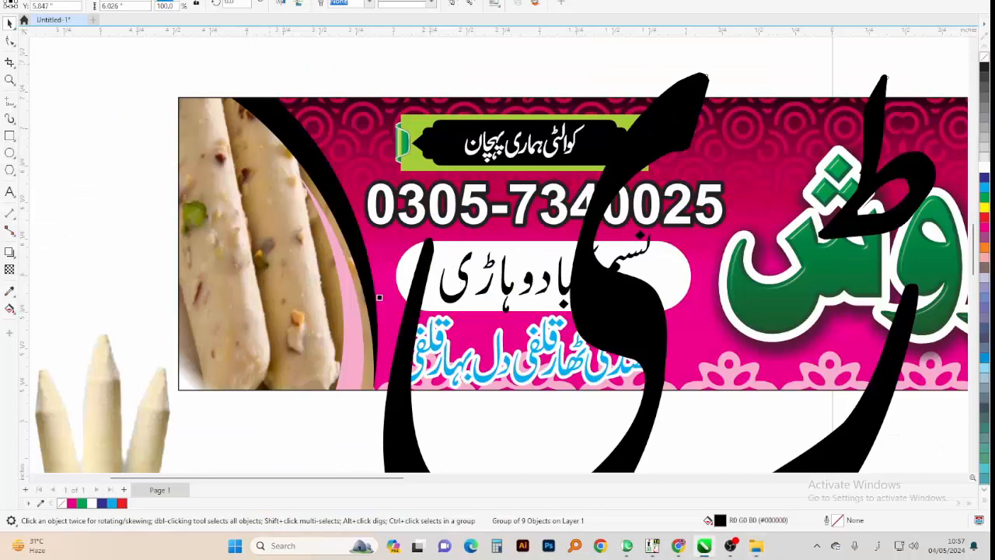
double_click(163, 6)
text(10)
key(Return)
scroll(362, 268, down, 3)
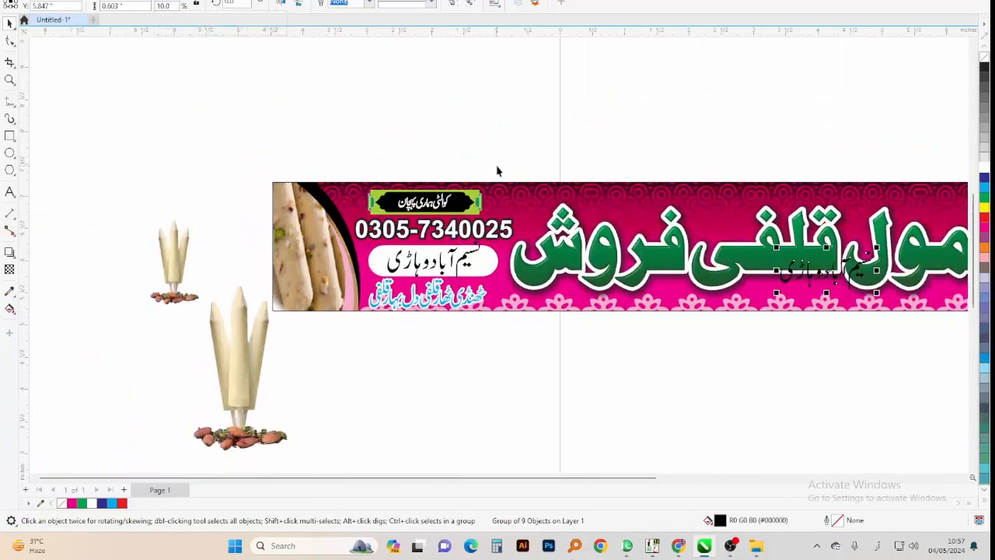
key(Delete)
Bring the Untitlaaed-1 EPS into CorelDRAW in place of the old address text, enlarge it to about 0.44 in high and fill it dark blue.
key(alt+Tab)
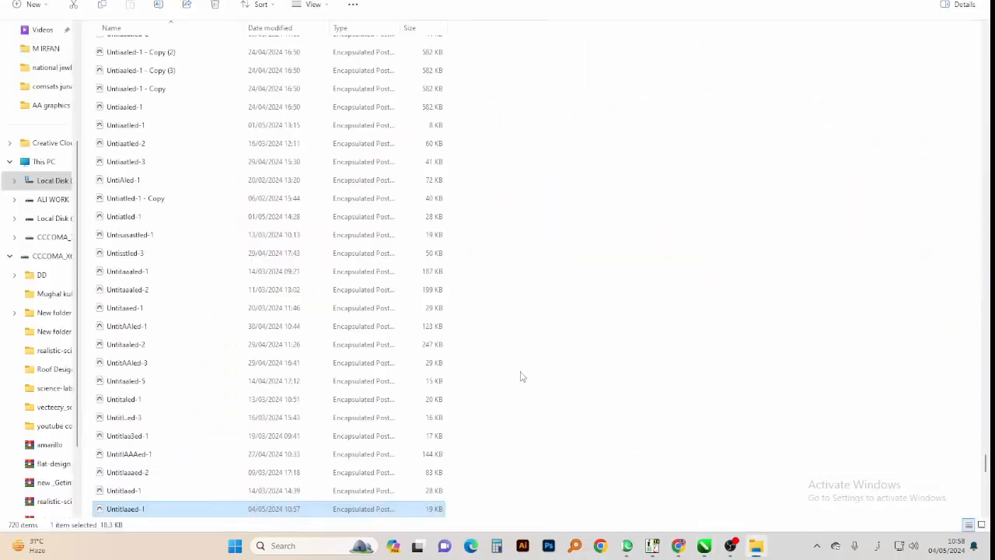
key(alt+Tab)
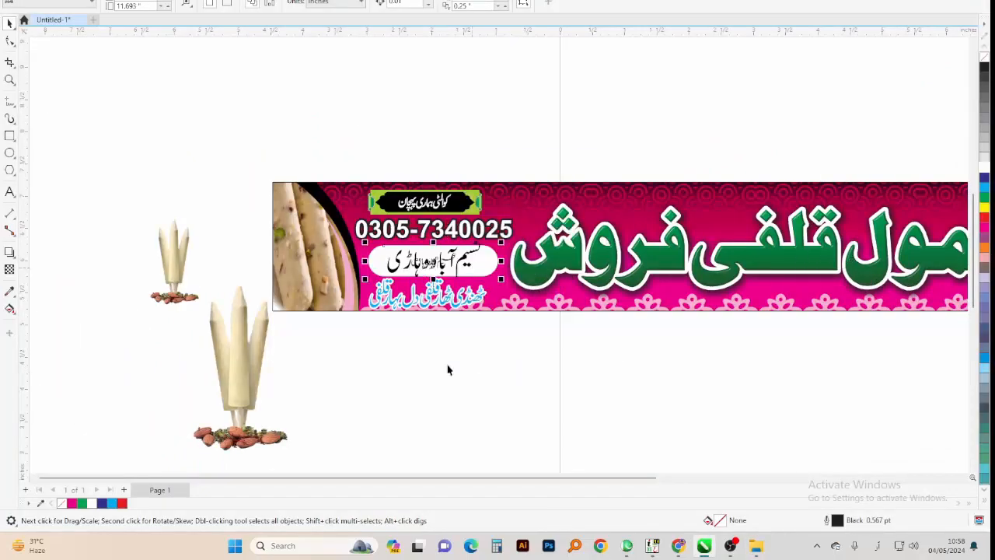
scroll(466, 257, up, 3)
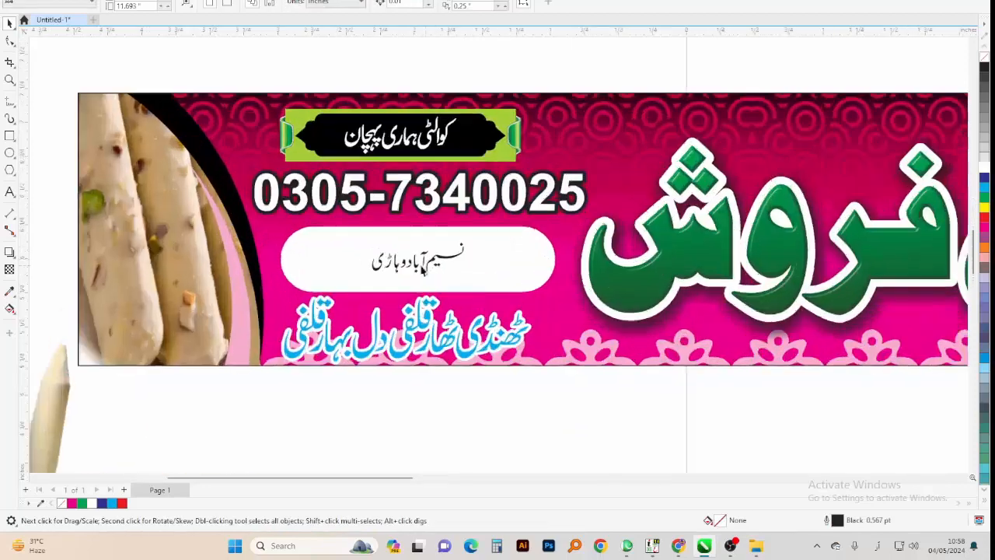
drag(509, 297, 550, 305)
click(983, 180)
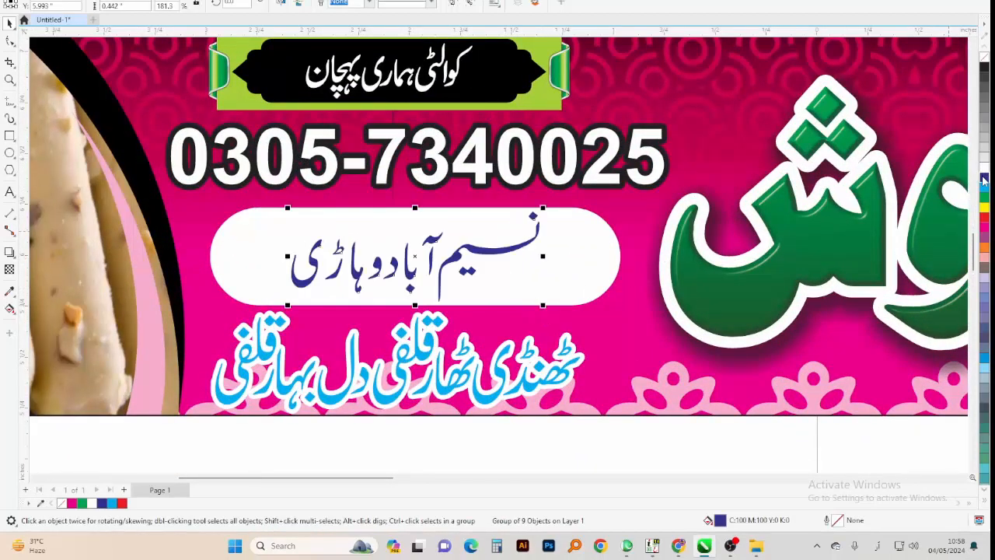
Give the address text a 0.567 pt outline in the same dark blue as its fill, C100 M100 Y0 K0.
key(F12)
text(0,2)
key(Return)
right_click(984, 178)
shift+click(582, 257)
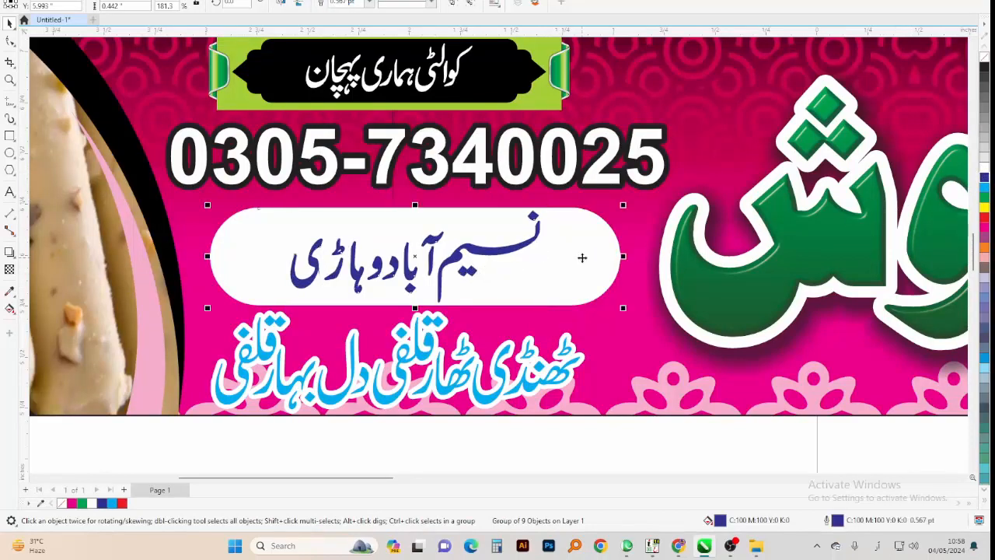
click(329, 396)
click(314, 282)
key(F12)
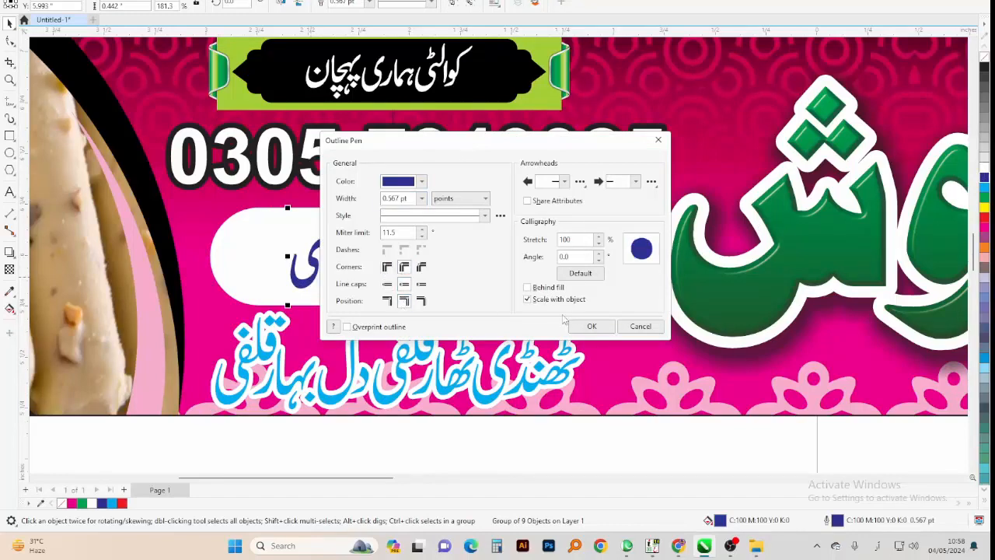
click(591, 325)
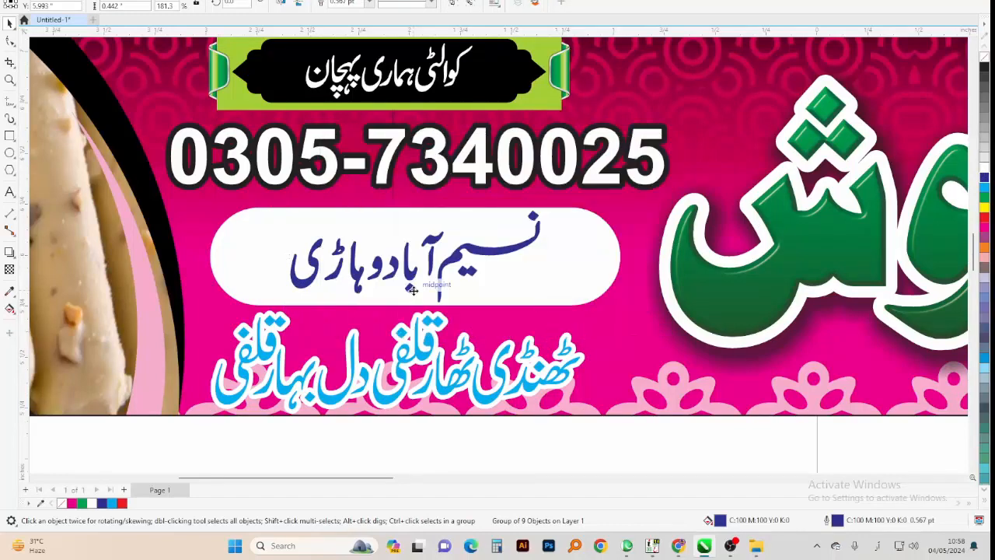
Narrow the white rounded rectangle around the address text and move both towards the main title, leaving space beside the curved photo.
scroll(413, 281, down, 2)
shift+click(339, 278)
click(342, 281)
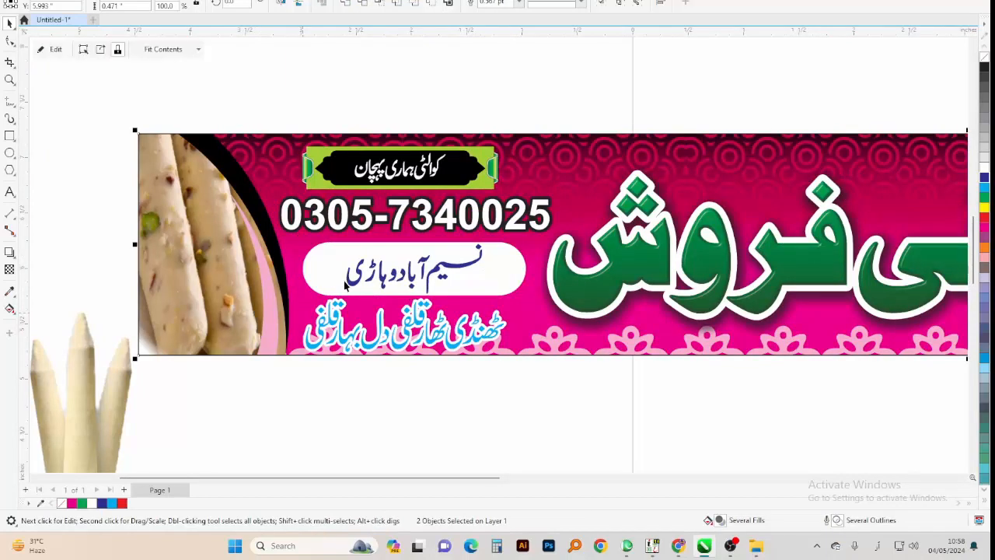
drag(303, 269, 329, 281)
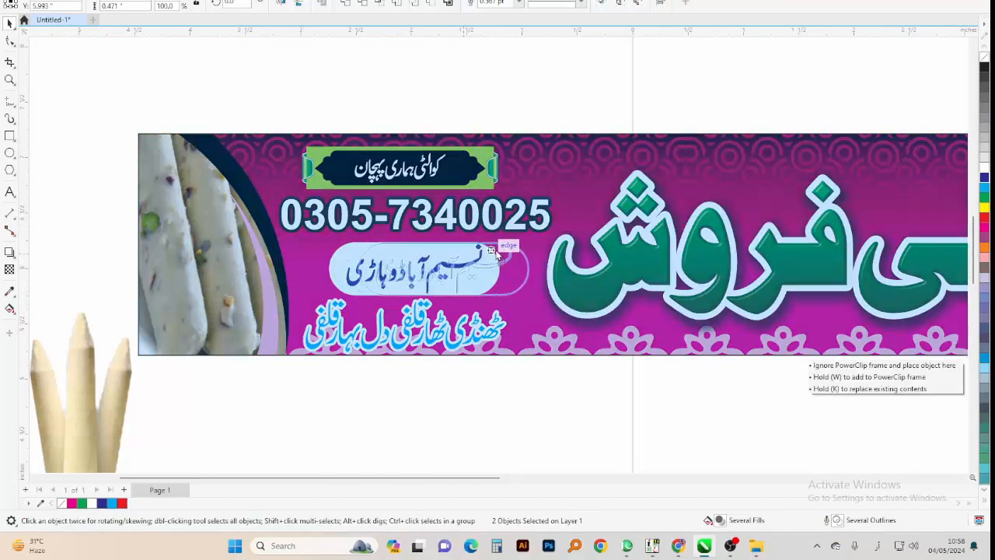
scroll(466, 259, down, 2)
scroll(480, 264, up, 2)
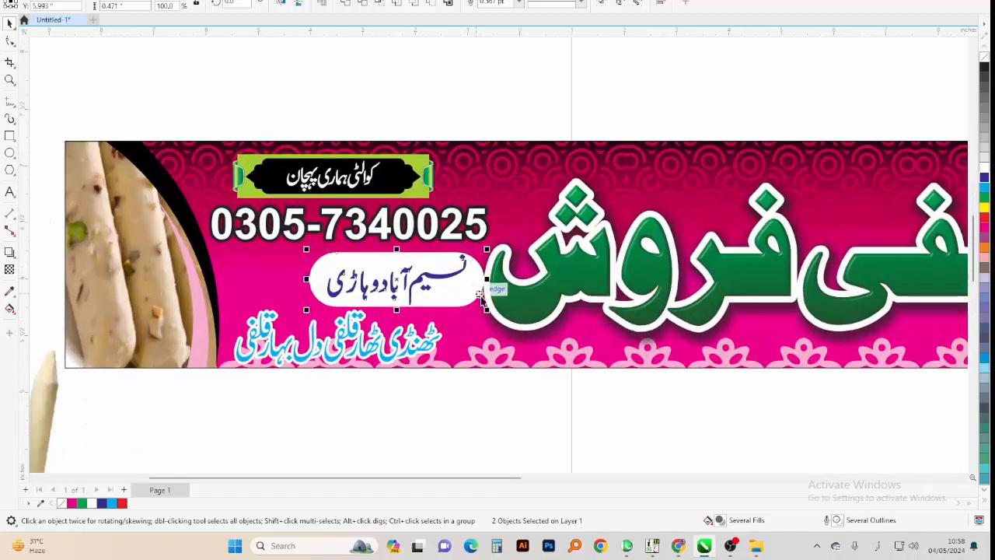
scroll(575, 272, down, 2)
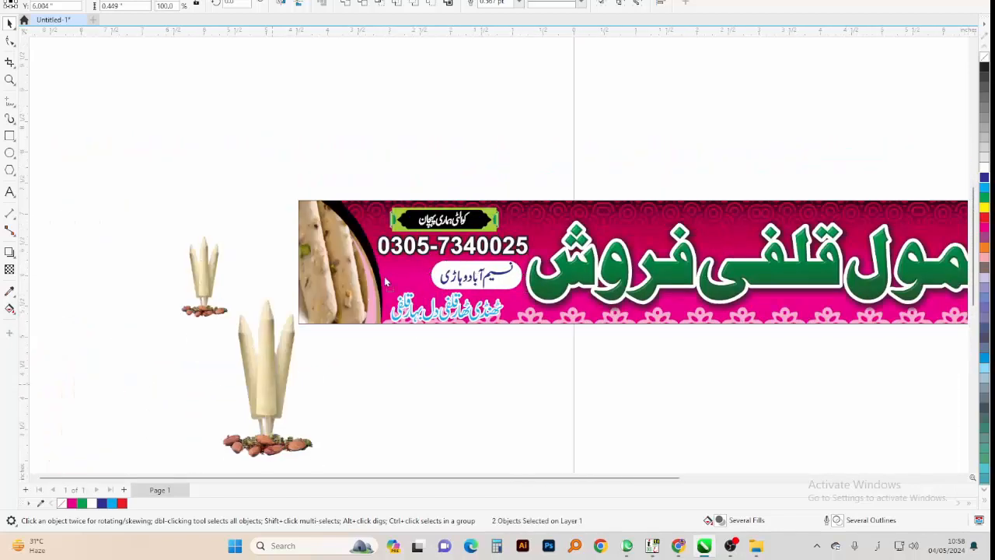
Place the larger kulfi picture between the curved photo and the address capsule, behind the tagline, scaled to about 1 in high.
drag(253, 351, 347, 238)
scroll(422, 204, up, 2)
drag(436, 214, 411, 241)
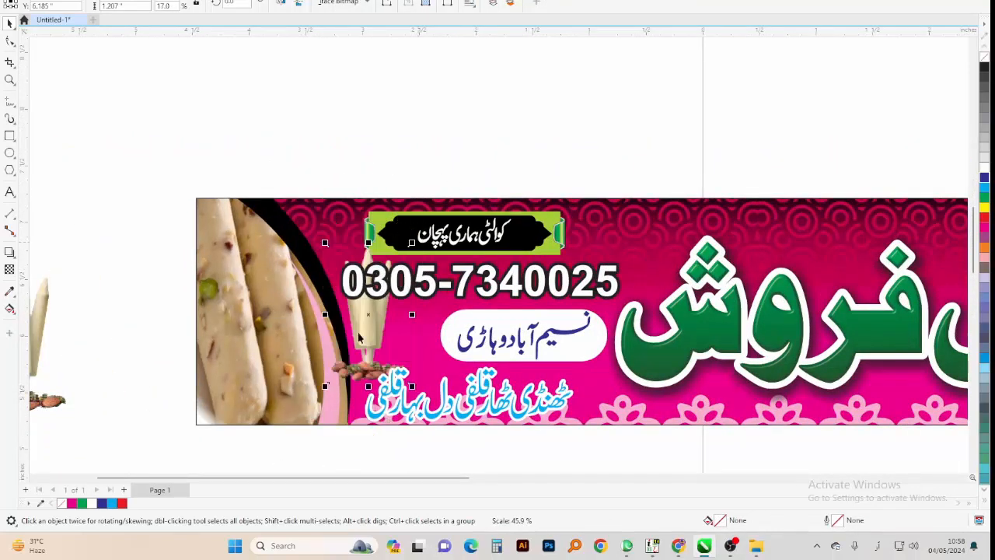
drag(375, 319, 389, 352)
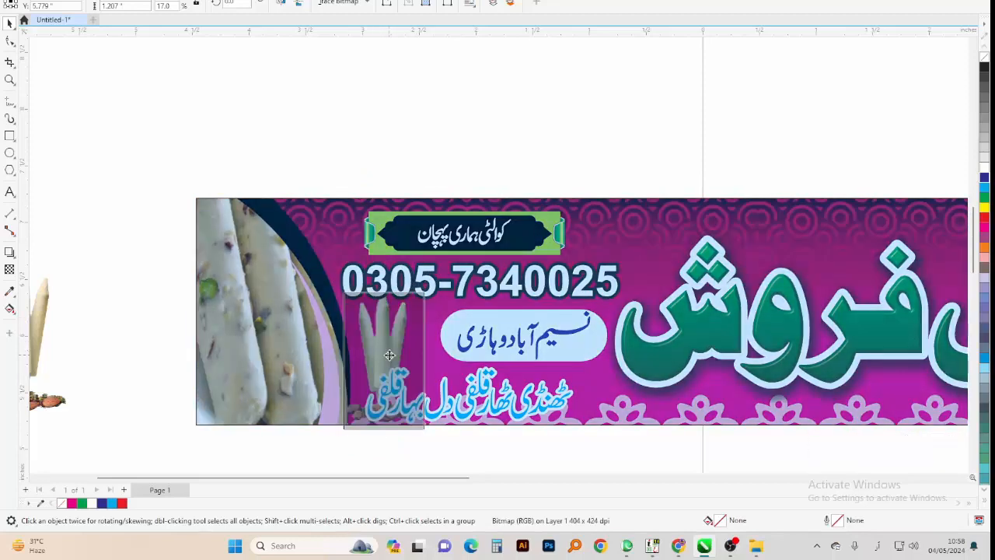
scroll(388, 352, up, 1)
drag(430, 278, 422, 292)
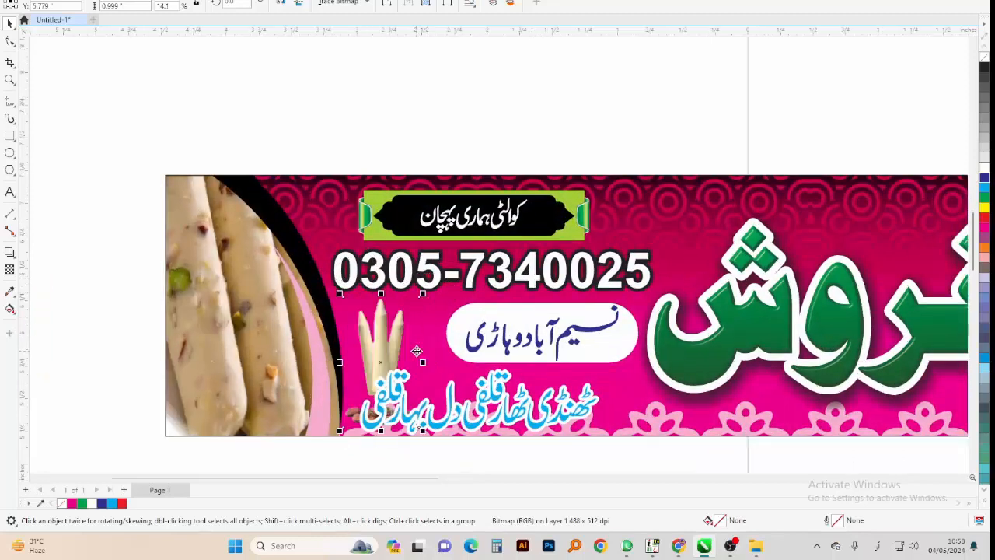
click(437, 330)
Move the remaining kulfi picture from the pasteboard to just below the row of kulfi bars on the banner.
scroll(260, 317, down, 1)
scroll(259, 316, down, 1)
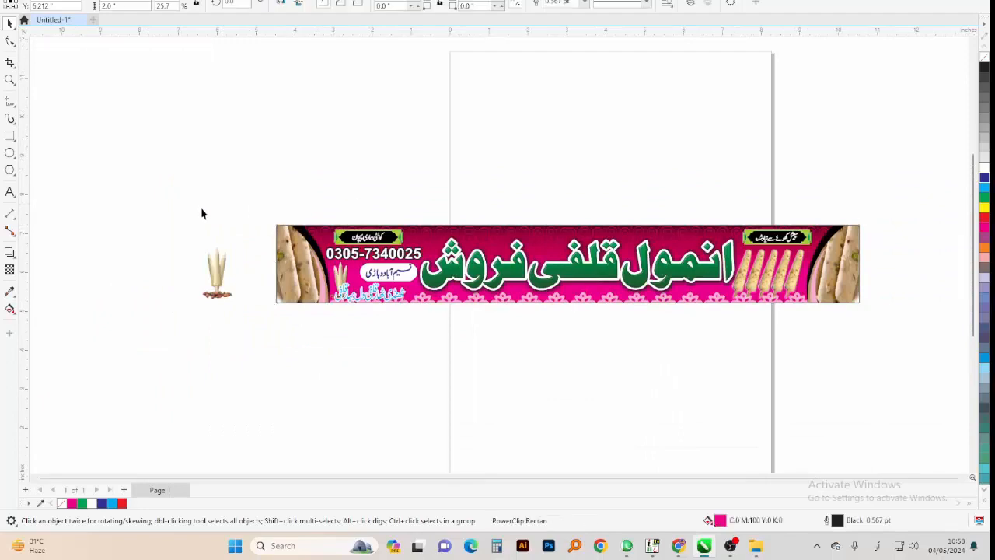
click(218, 268)
drag(218, 268, 775, 318)
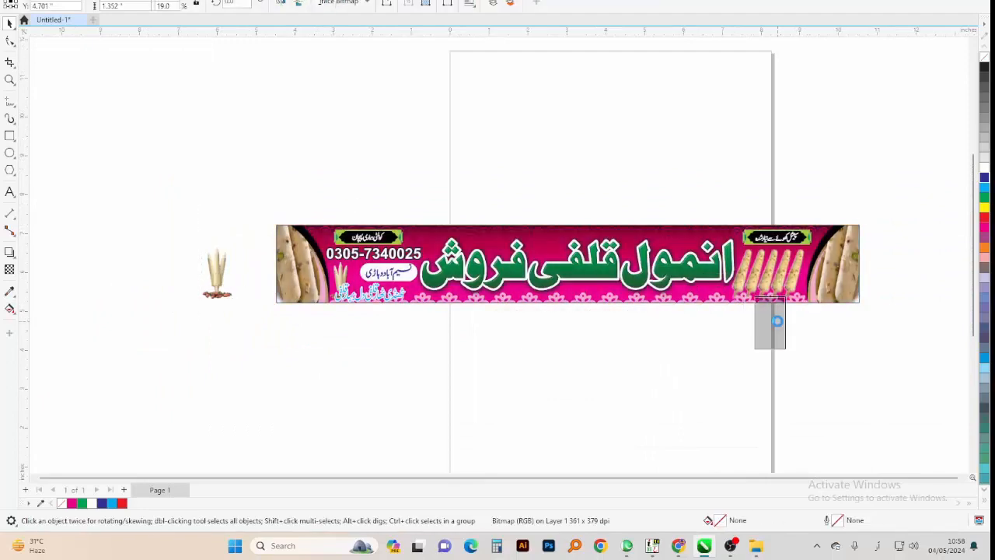
scroll(749, 289, up, 3)
scroll(498, 231, down, 2)
Raise the main title group to Y 6.388 in, leaving an empty strip between it and the flower border.
click(474, 238)
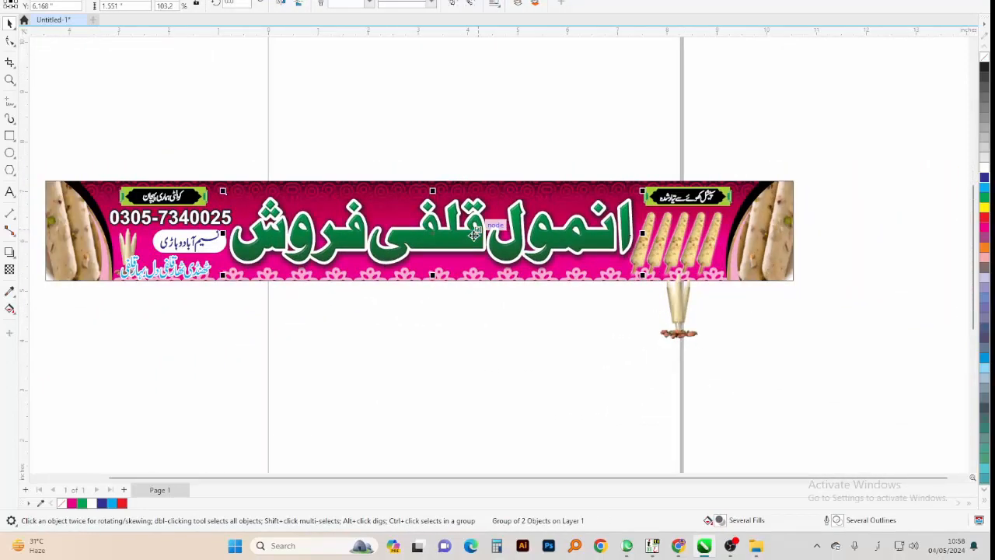
key(Up)
key(Up)
key(Up)
key(Up)
key(Up)
key(Up)
key(Up)
key(Up)
key(Up)
key(Up)
key(Up)
key(Up)
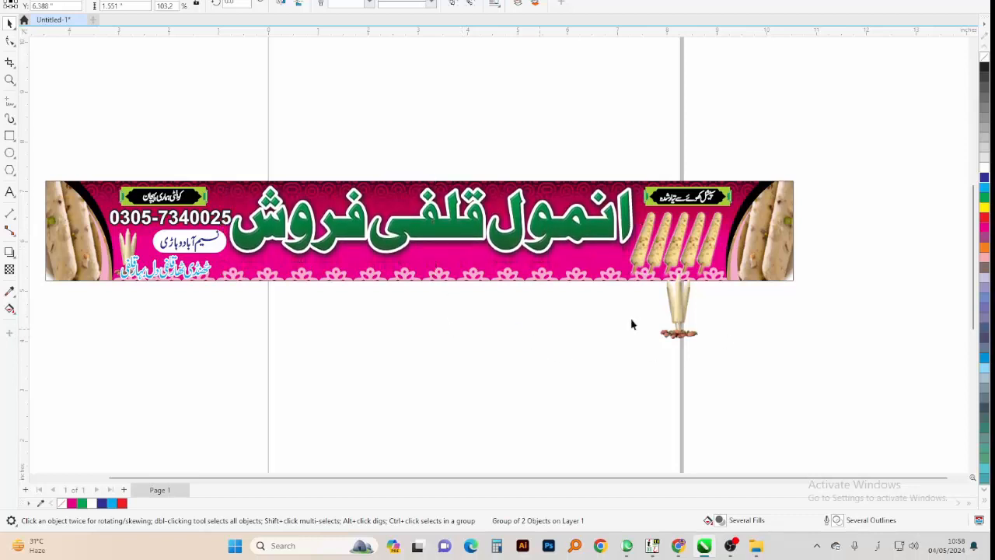
Delete the leftover kulfi picture below the banner.
click(659, 321)
drag(657, 320, 617, 316)
key(Delete)
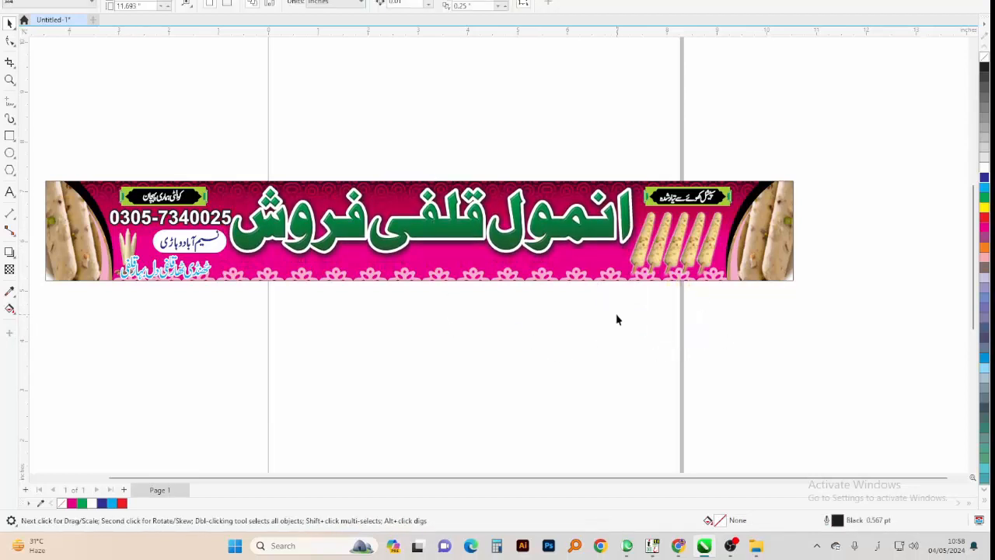
key(F4)
key(F2)
drag(875, 323, 908, 332)
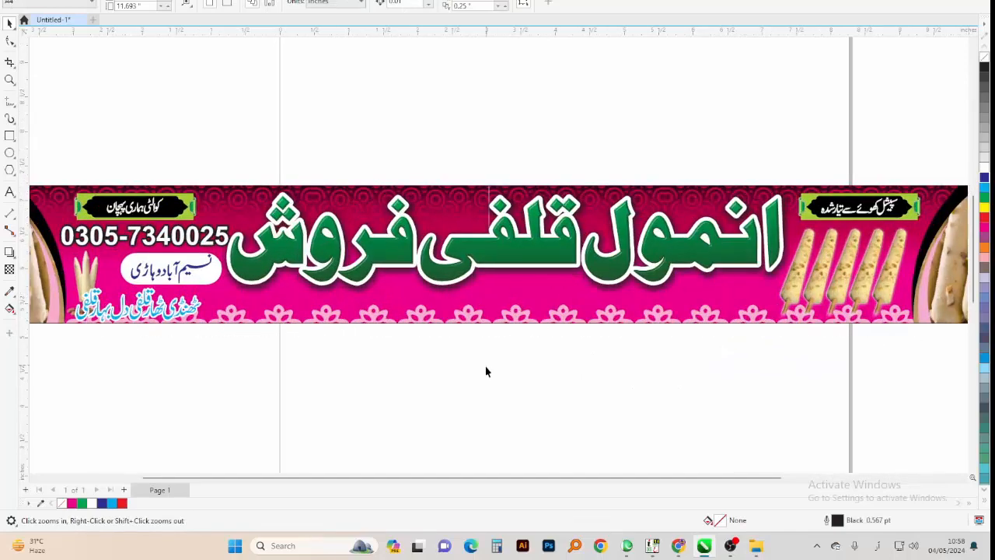
Switch to Chrome and search Google for "box shapes design".
click(679, 546)
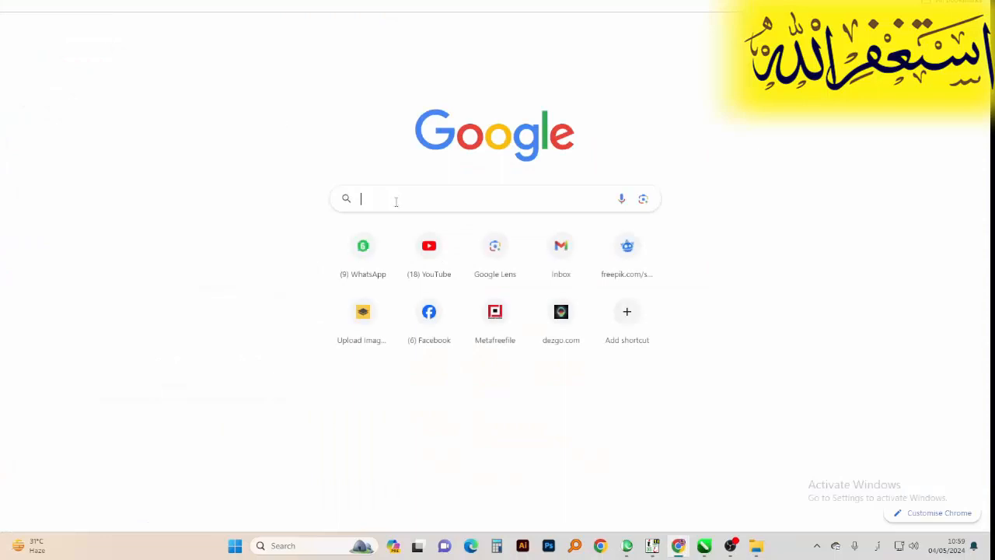
click(363, 197)
text(بہش)
key(BackSpace)
key(BackSpace)
key(BackSpace)
key(BackSpace)
text(box )
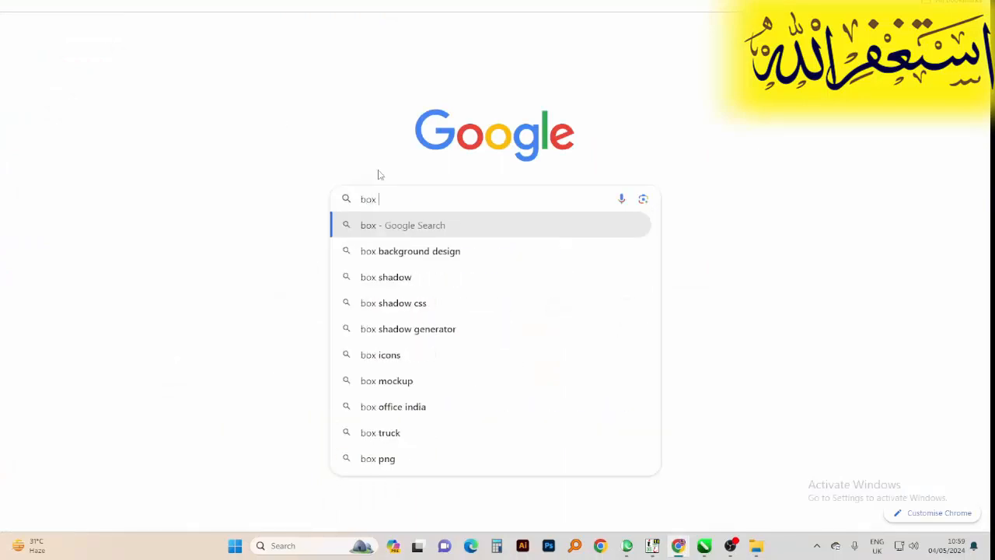
text(shapes)
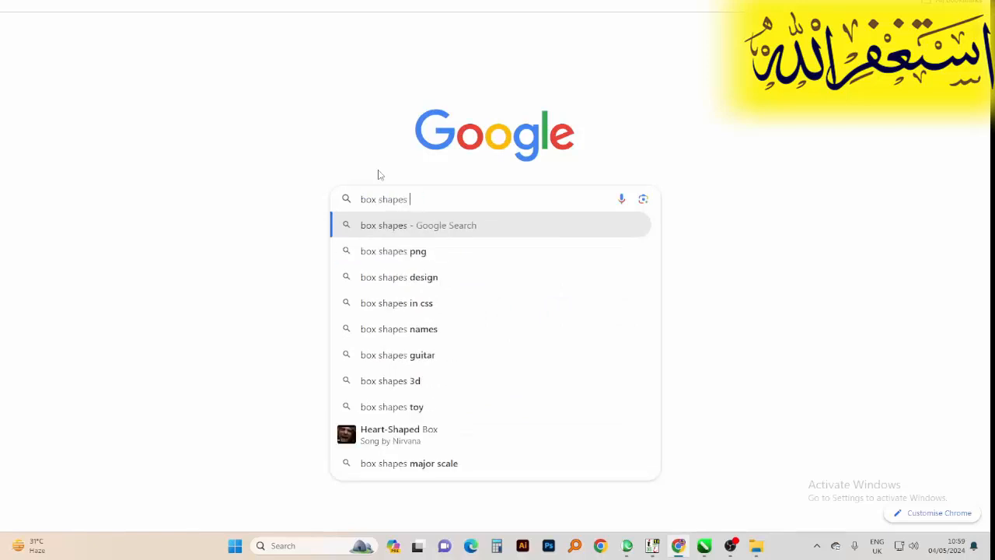
key(Down)
key(Down)
key(Return)
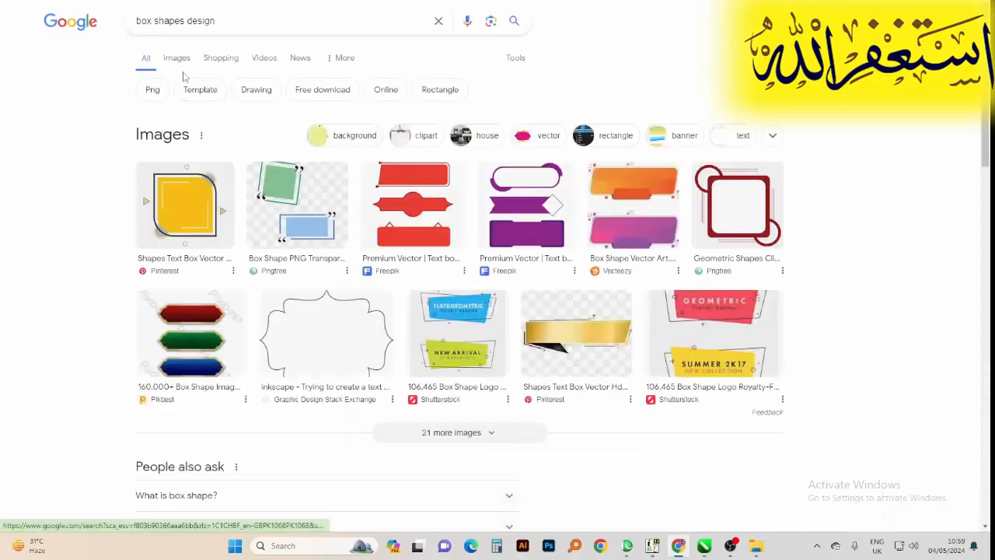
Show the image results for the box shapes search and limit them to the Large size.
click(177, 60)
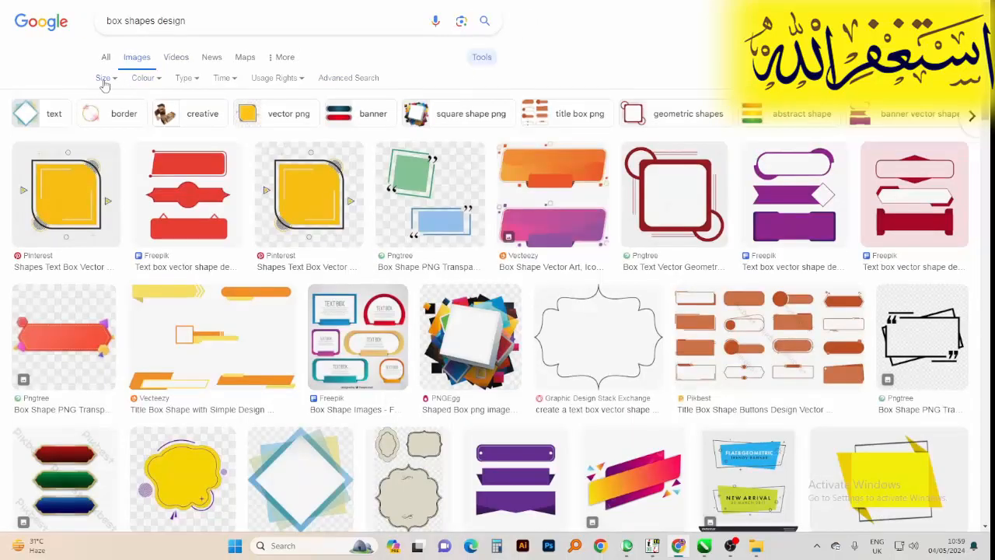
click(104, 79)
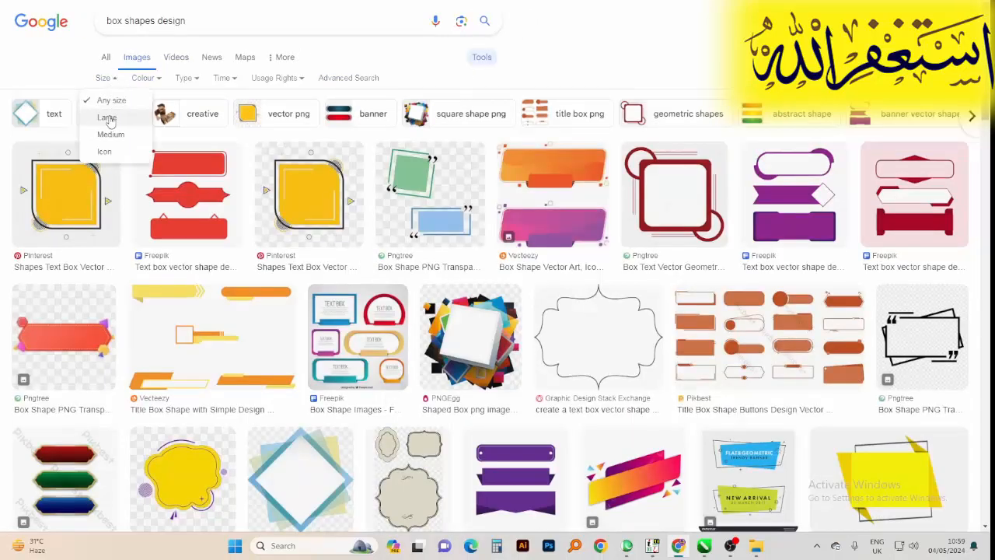
click(109, 116)
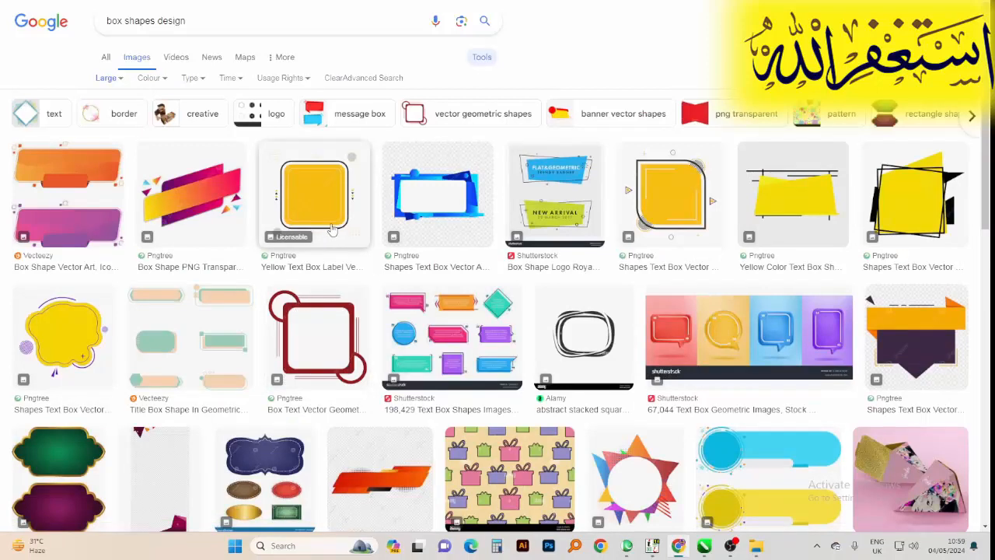
Browse the box shape image results, preview the blue framed text box and open its Pngtree page.
scroll(569, 219, down, 1)
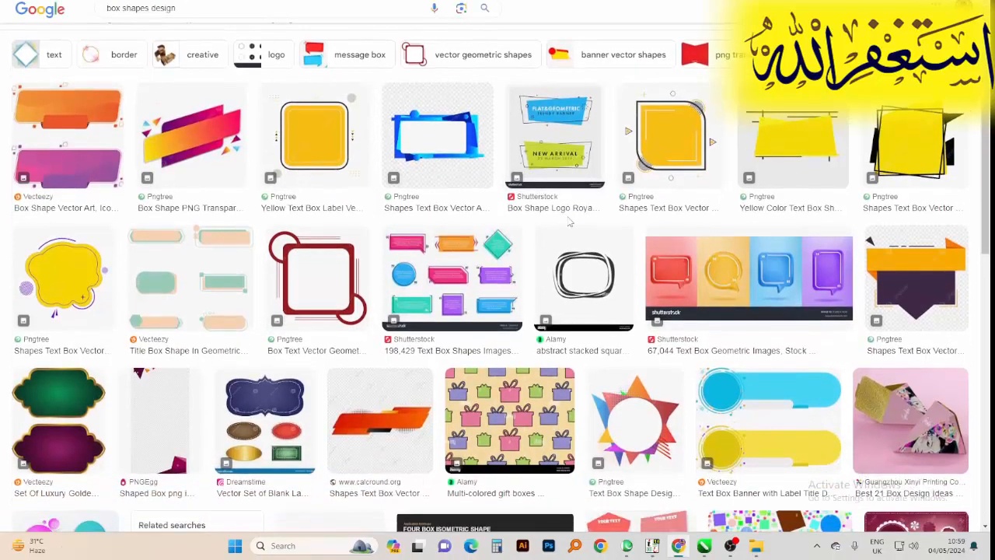
scroll(569, 224, down, 1)
scroll(568, 224, up, 2)
scroll(568, 224, down, 5)
scroll(567, 223, up, 5)
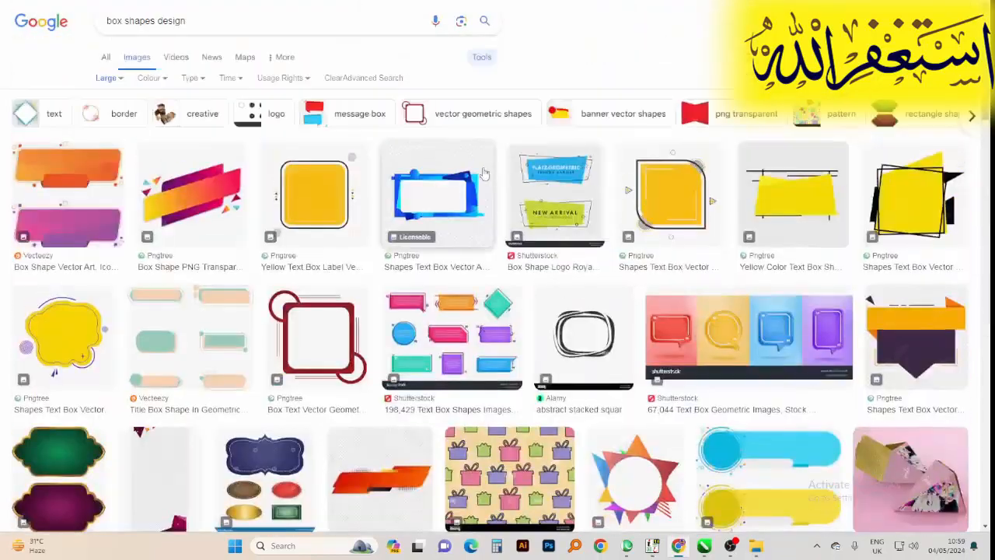
click(457, 213)
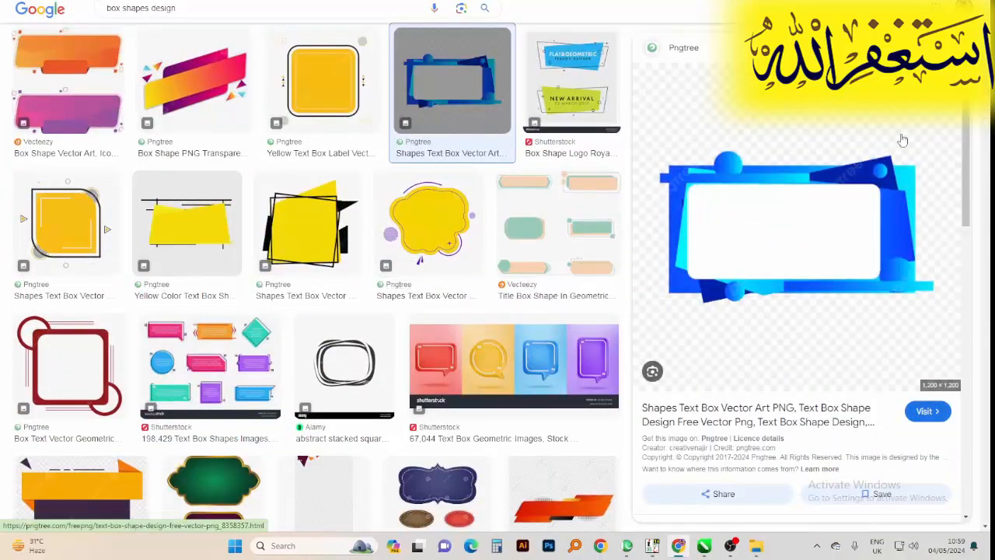
click(753, 230)
scroll(831, 256, down, 3)
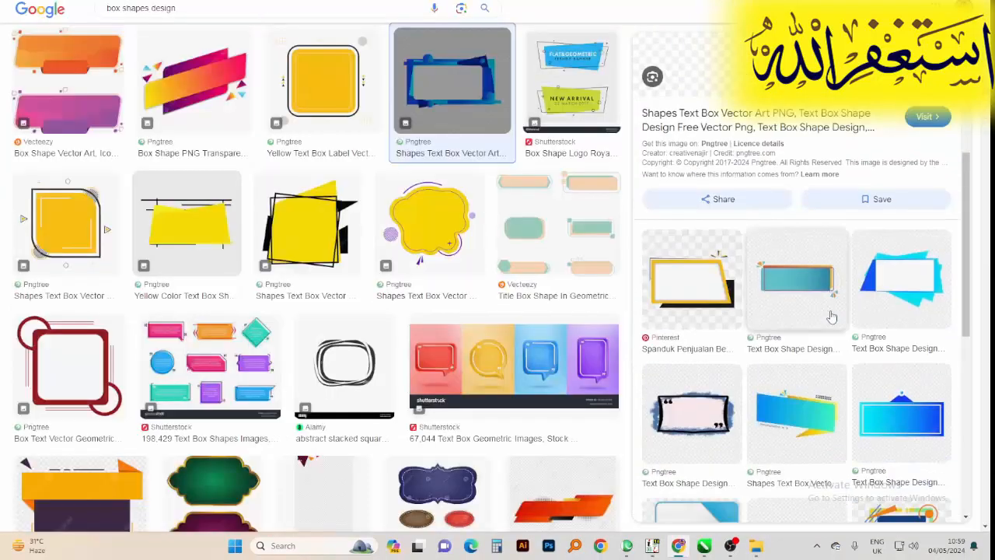
scroll(830, 317, down, 5)
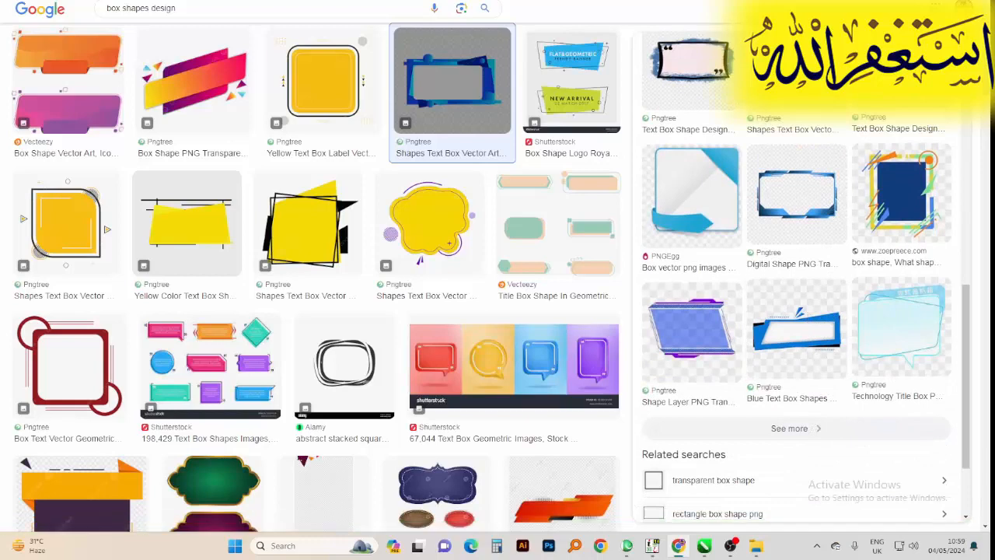
key(ctrl+Tab)
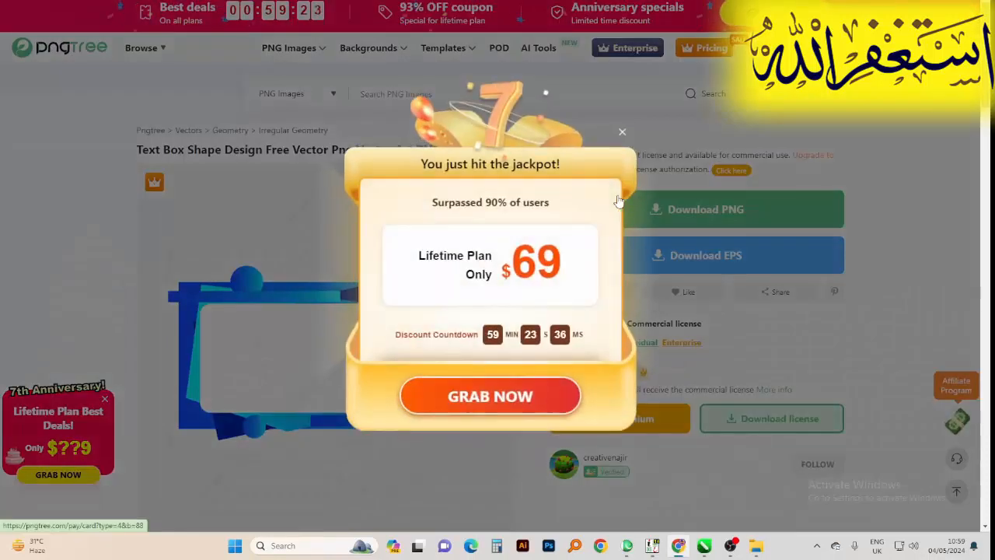
Try to download the blue framed text box as a PNG and close its Pngtree page.
click(622, 132)
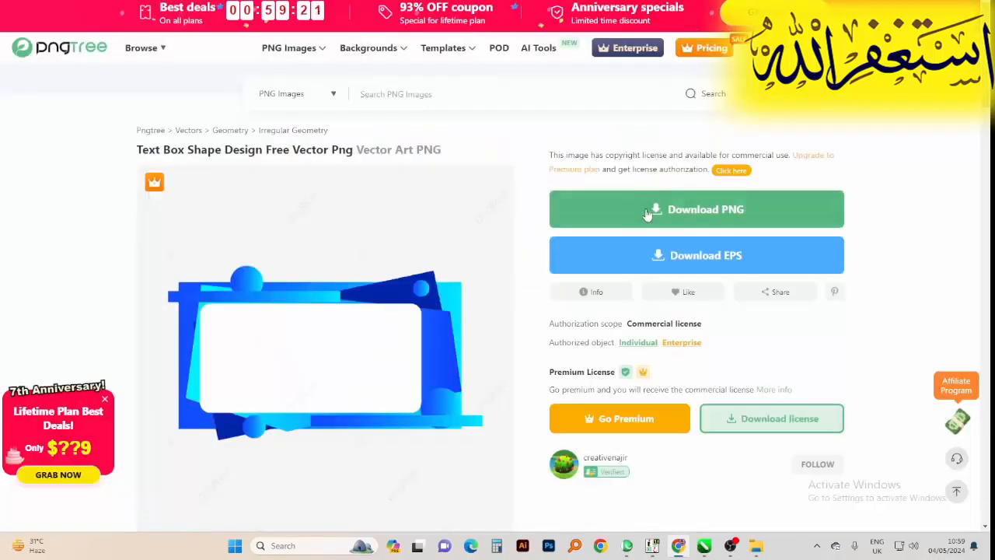
click(647, 212)
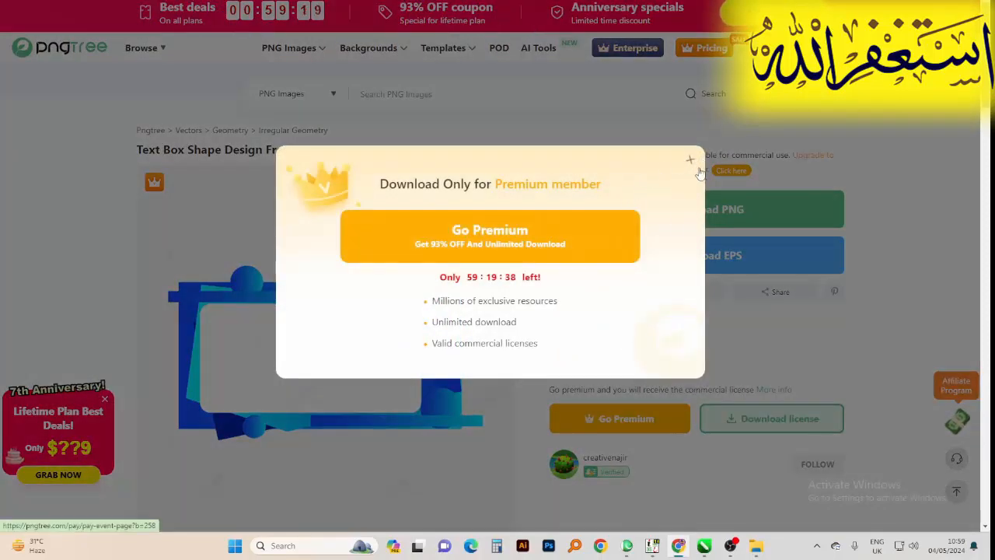
click(690, 160)
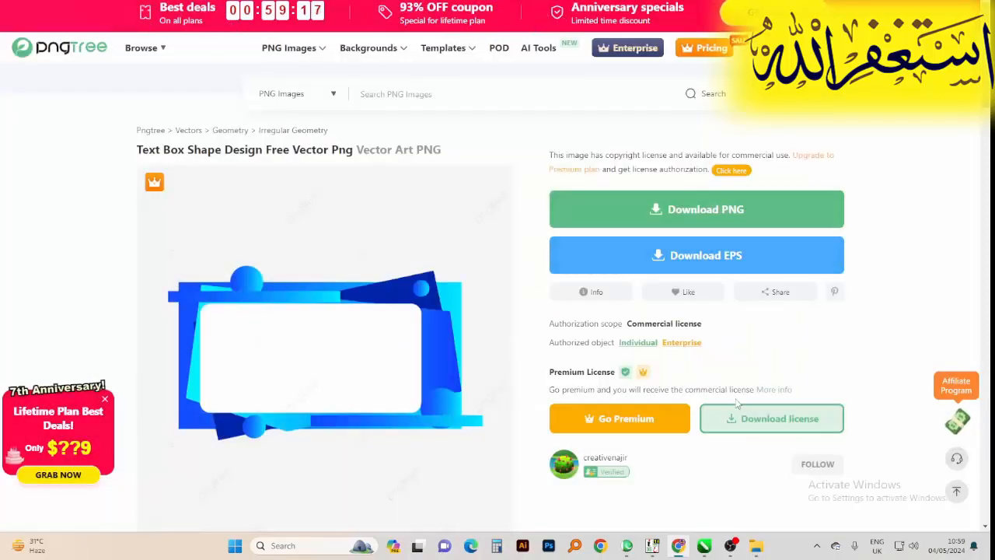
click(717, 418)
click(766, 91)
scroll(662, 325, down, 3)
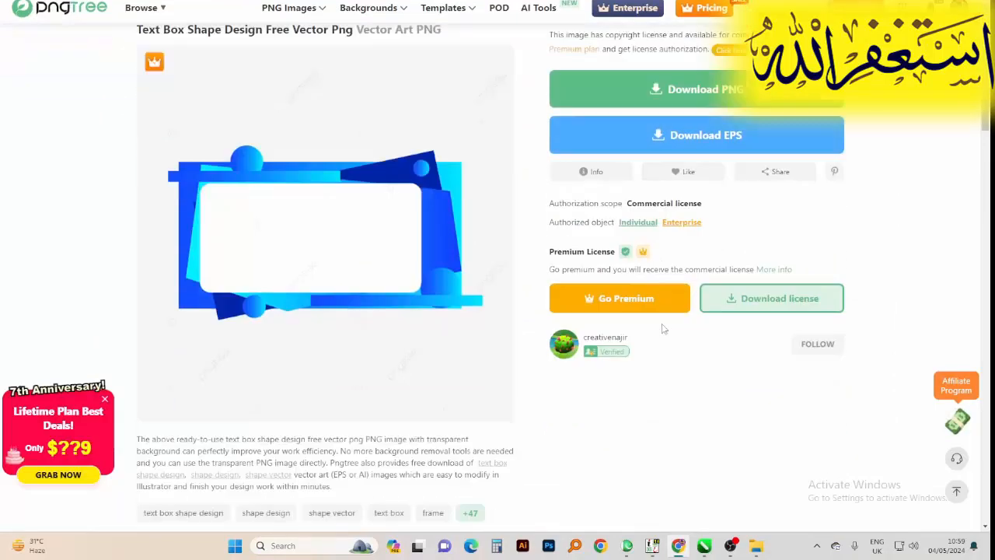
key(ctrl+w)
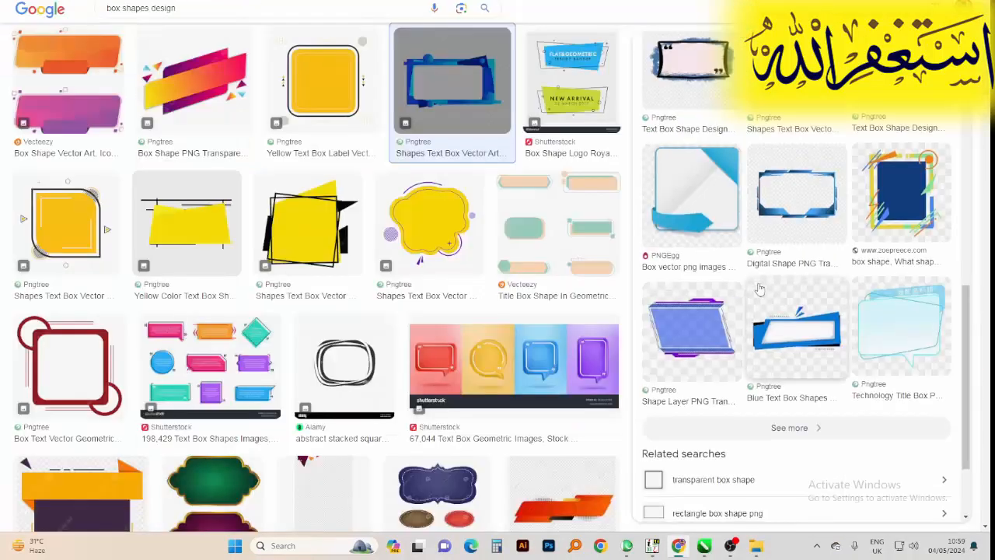
Open Pngtree's blue text box shapes collection from the related images and open the "new creative text box banner" design.
scroll(759, 288, down, 2)
click(783, 227)
click(746, 187)
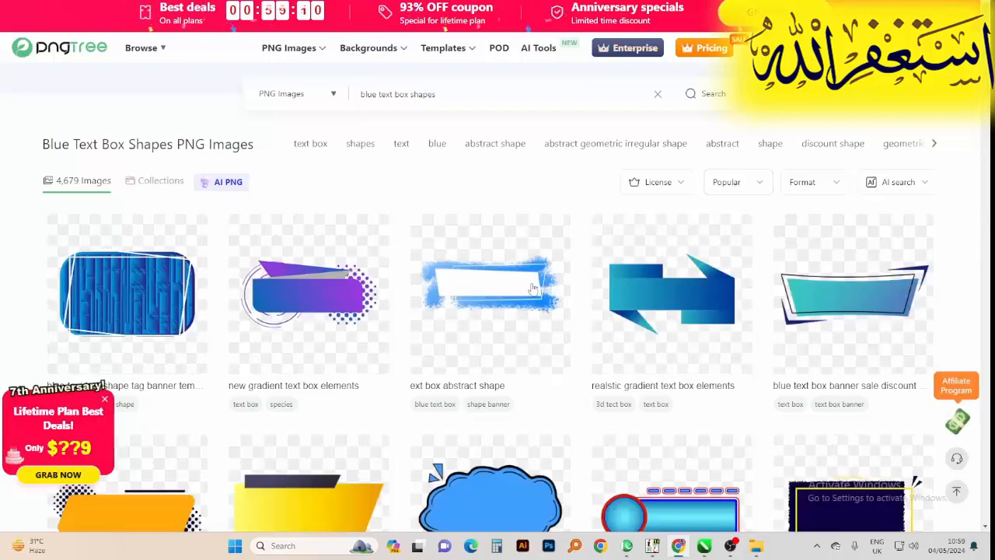
scroll(531, 290, down, 2)
scroll(532, 290, down, 6)
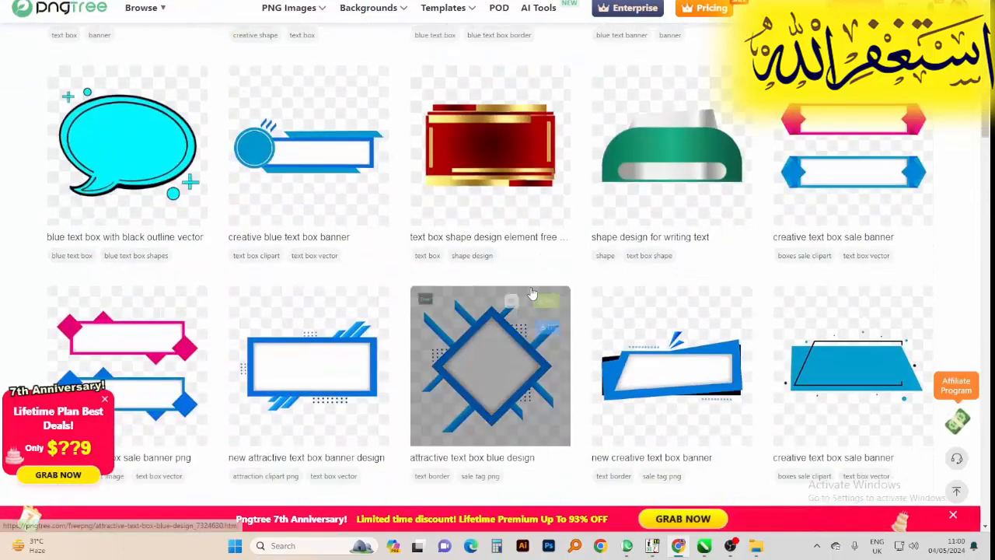
click(653, 362)
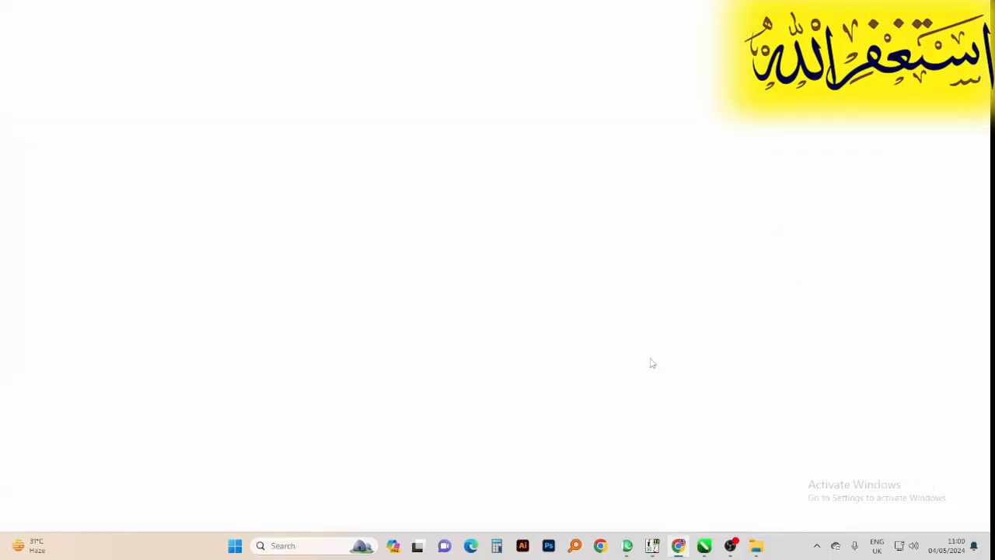
Request the blue text box banner PNG through the free plan's Relax Download and copy its attribution text.
click(656, 209)
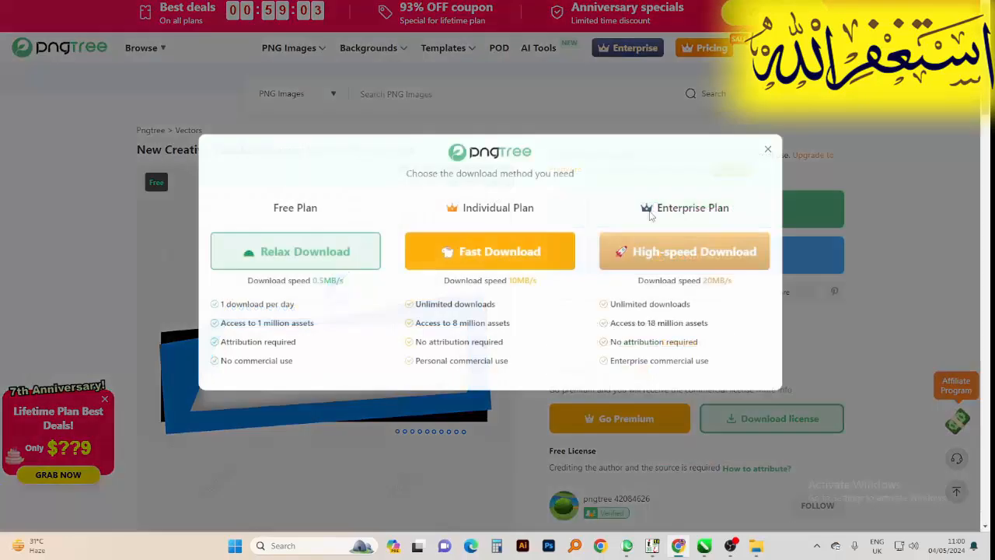
click(325, 265)
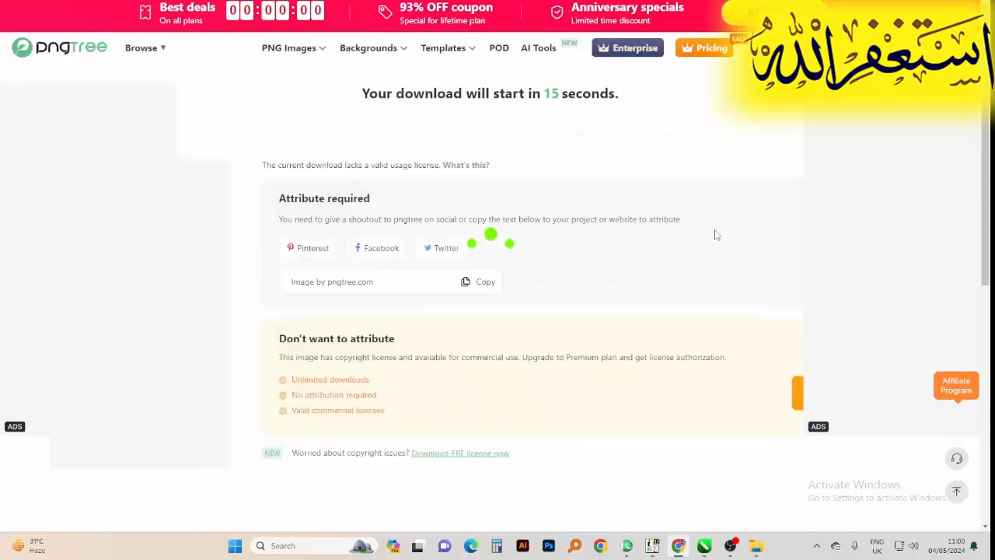
click(635, 281)
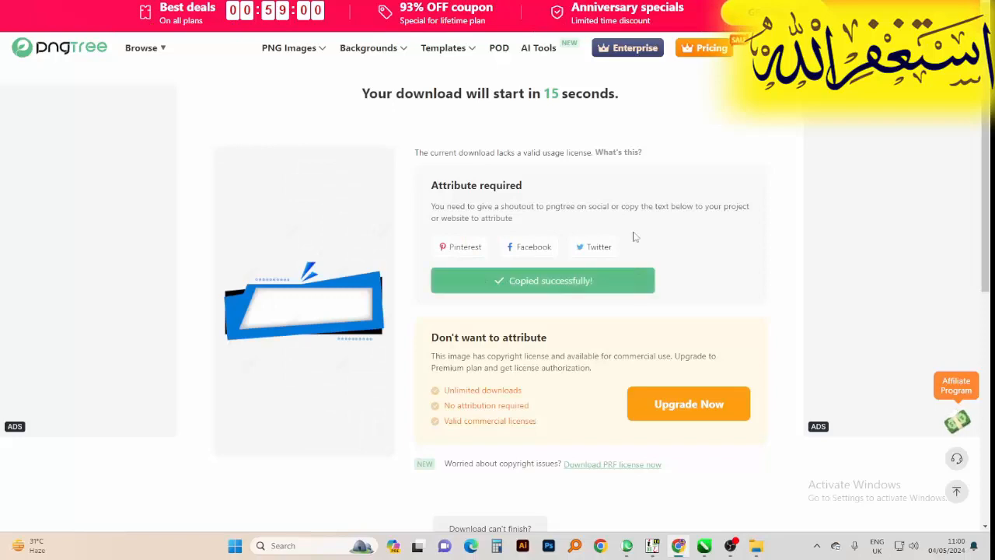
key(ctrl+w)
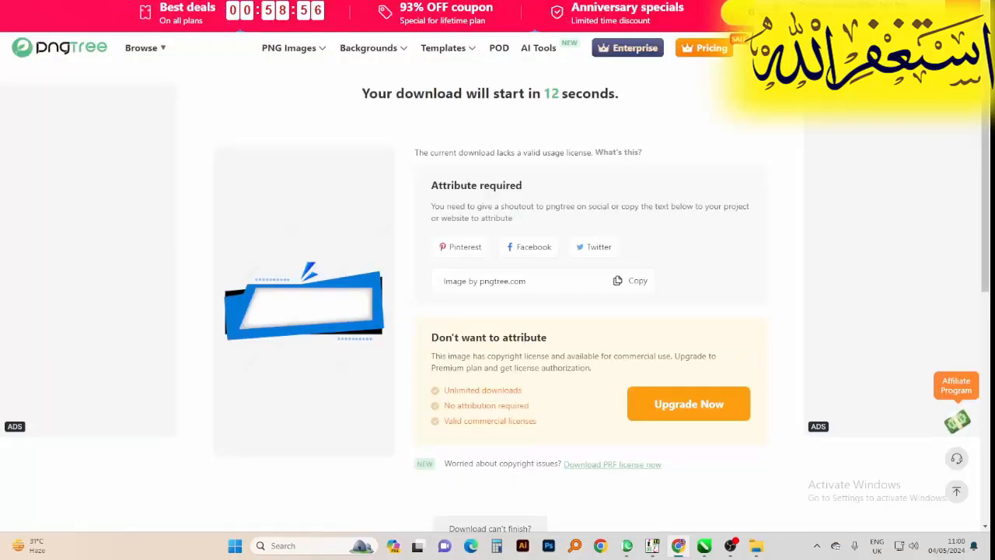
Switch to CorelDRAW, paste the blue text box image and scale it to 10%.
click(703, 545)
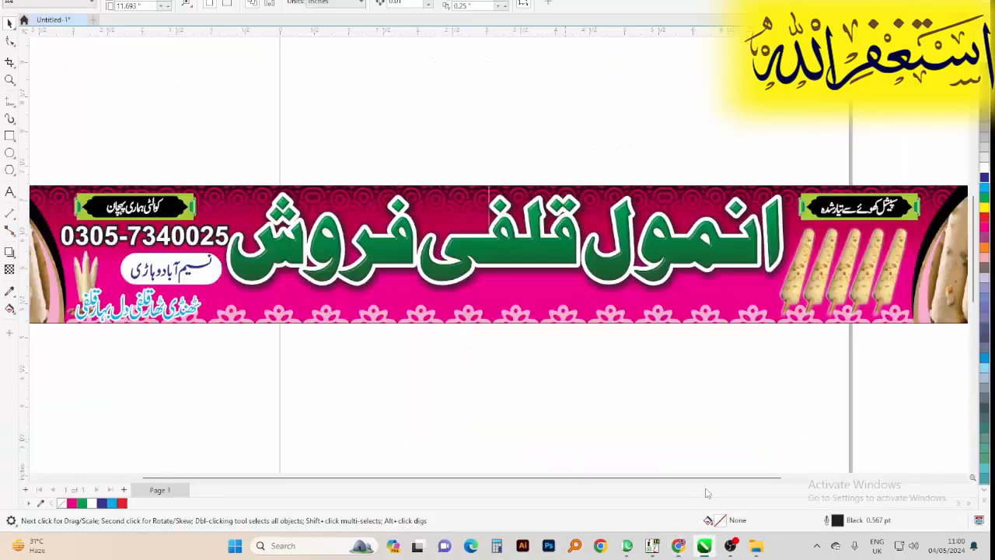
key(ctrl+v)
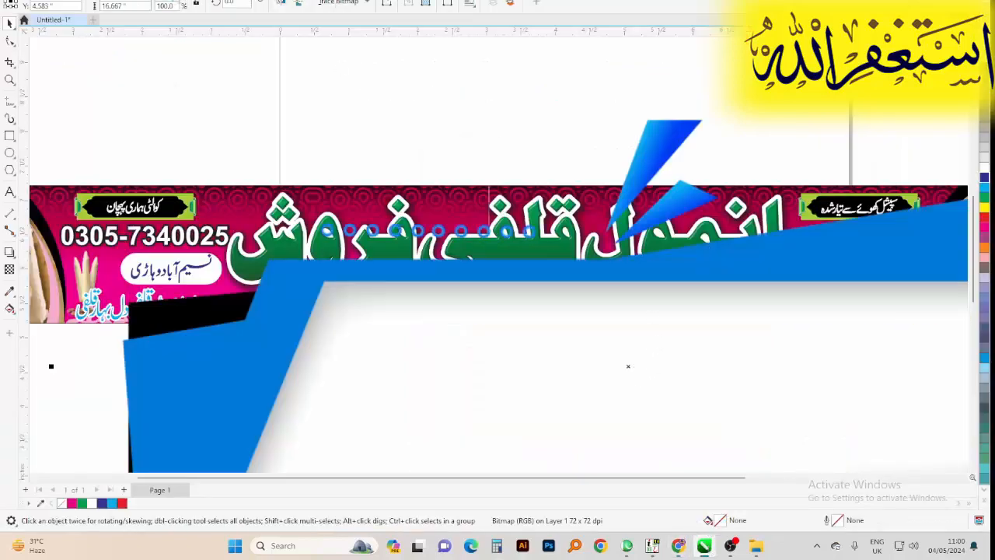
key(Return)
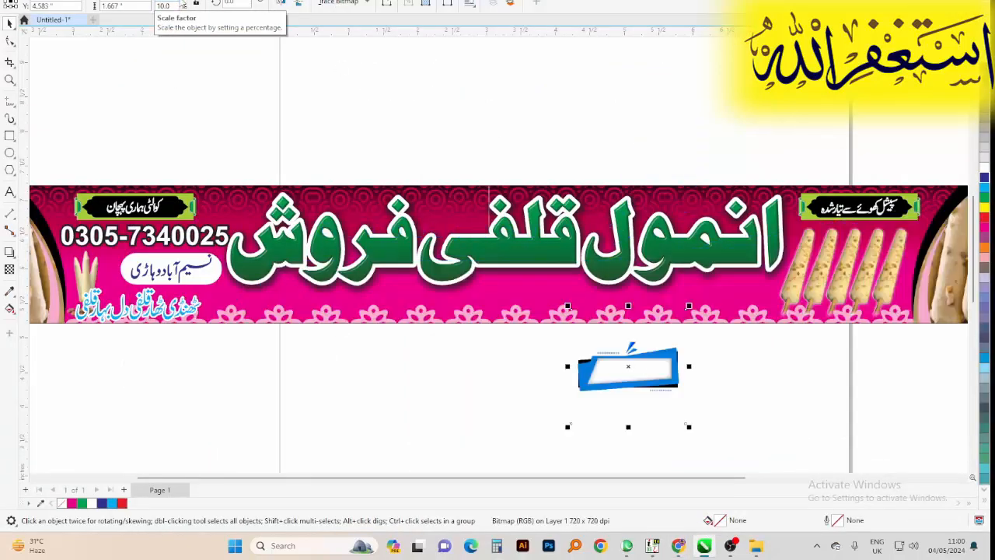
Move the blue text box into the strip under the main title and shrink it to about 9.2%.
drag(645, 375, 519, 295)
scroll(533, 291, up, 3)
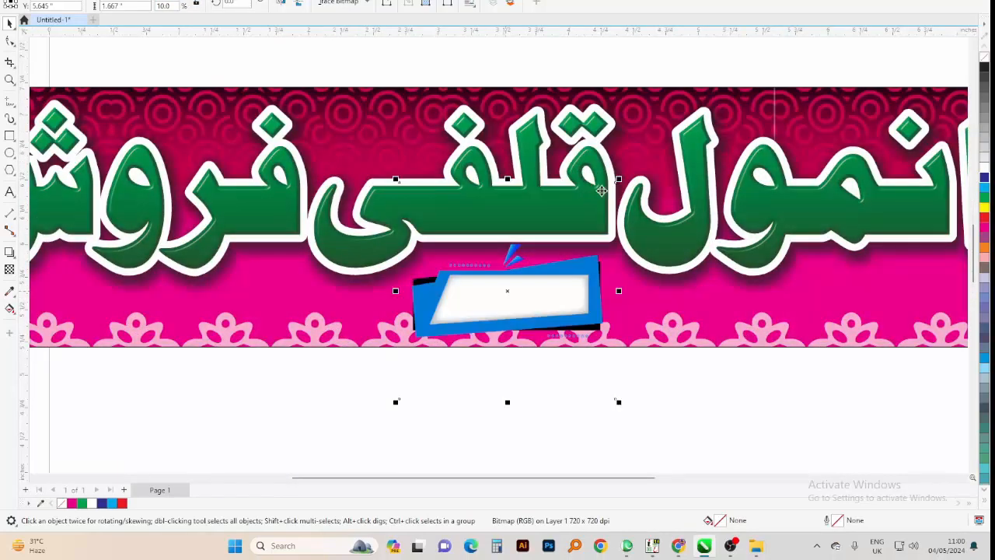
drag(623, 180, 613, 185)
scroll(480, 264, down, 1)
Place copies of the blue text box along the strip to make three, and space them evenly.
drag(496, 299, 363, 284)
click(739, 288)
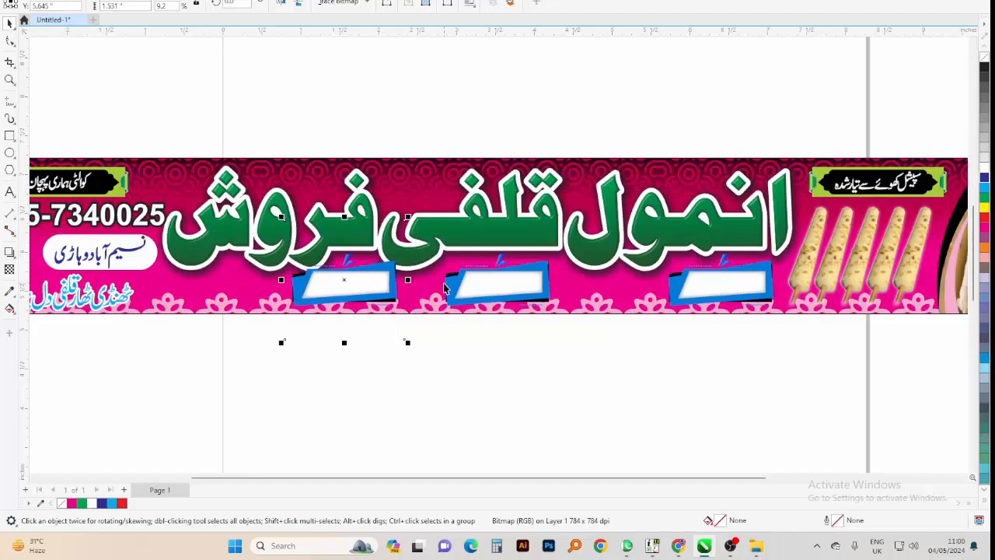
shift+click(719, 294)
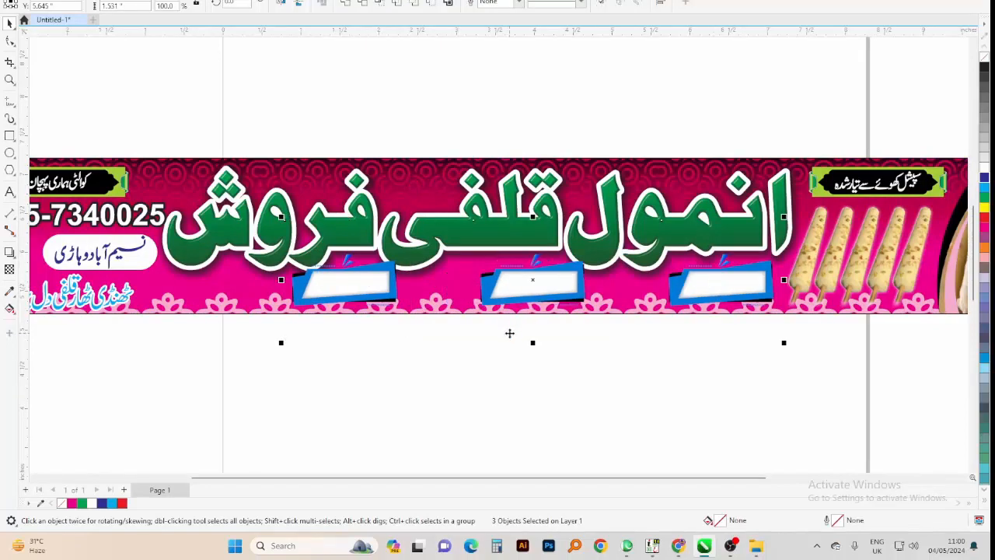
Nudge the three blue text boxes down to Y 5.575 in.
key(Down)
key(Down)
key(Down)
key(Down)
key(Down)
key(Down)
key(Down)
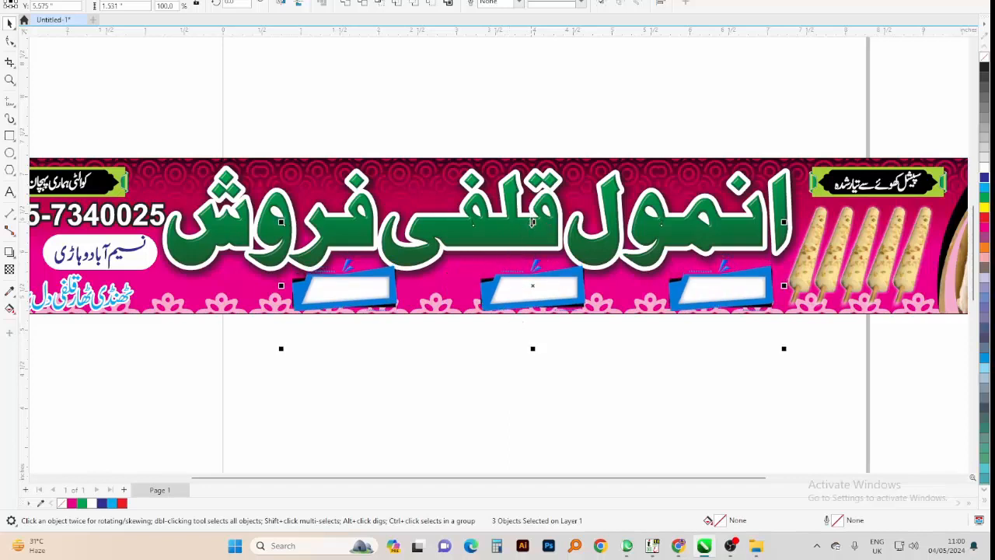
drag(532, 223, 533, 231)
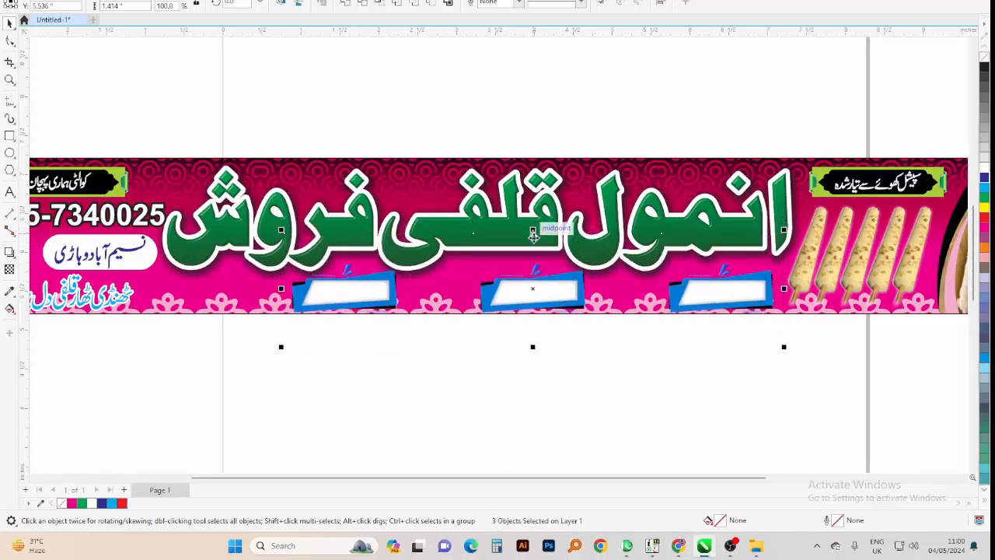
key(ctrl+z)
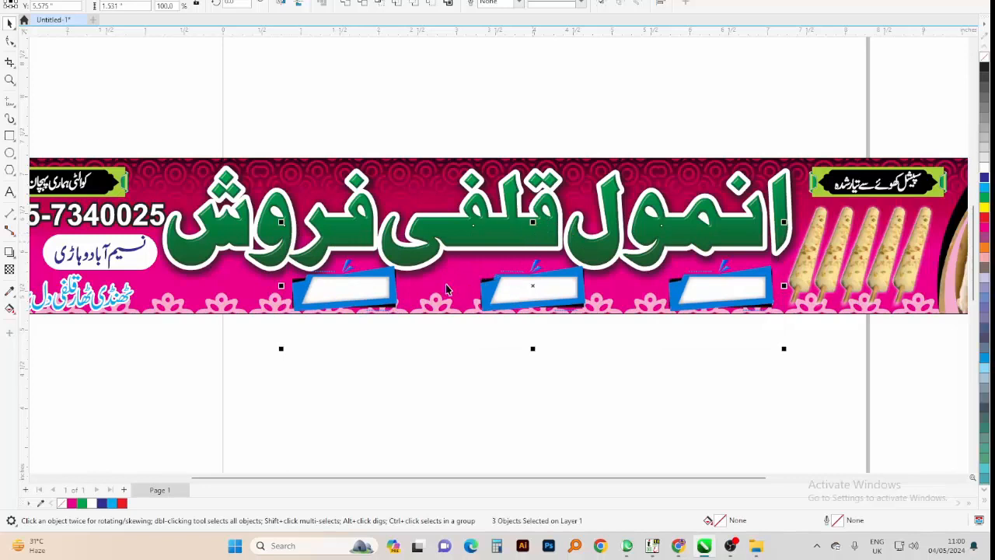
Reduce the main title group's height to about 1.436 in from its lower edge, leaving more room above the boxes.
click(429, 233)
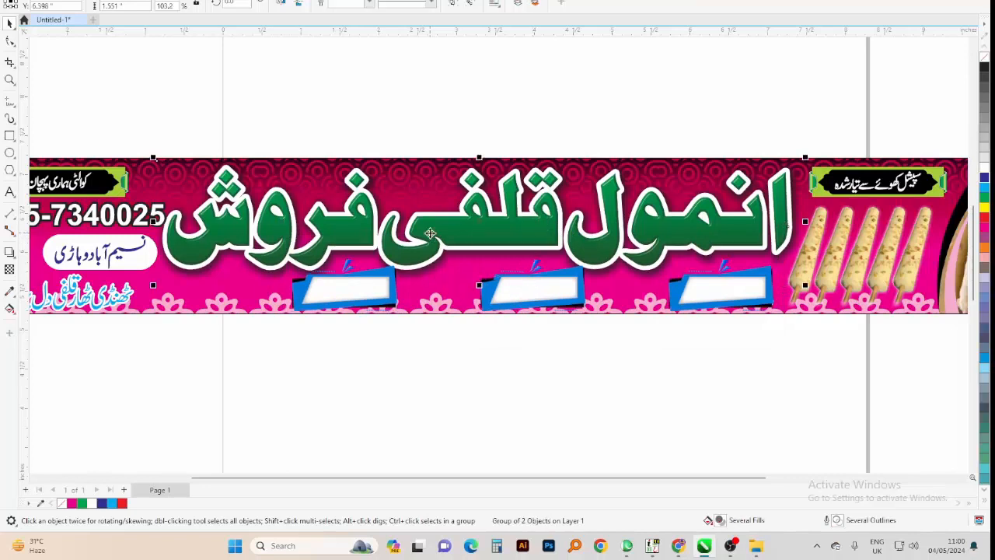
drag(478, 286, 479, 278)
click(495, 296)
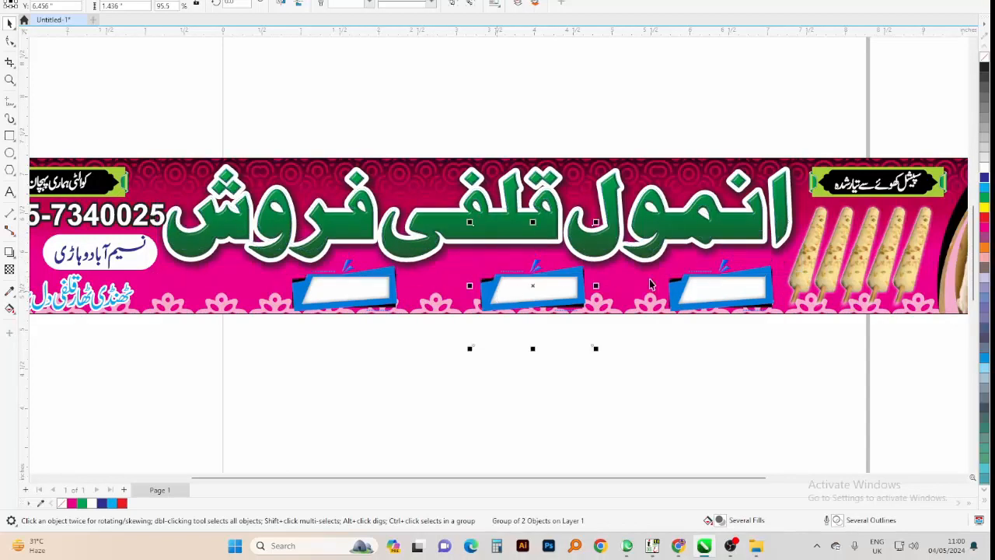
shift+click(650, 282)
shift+click(342, 292)
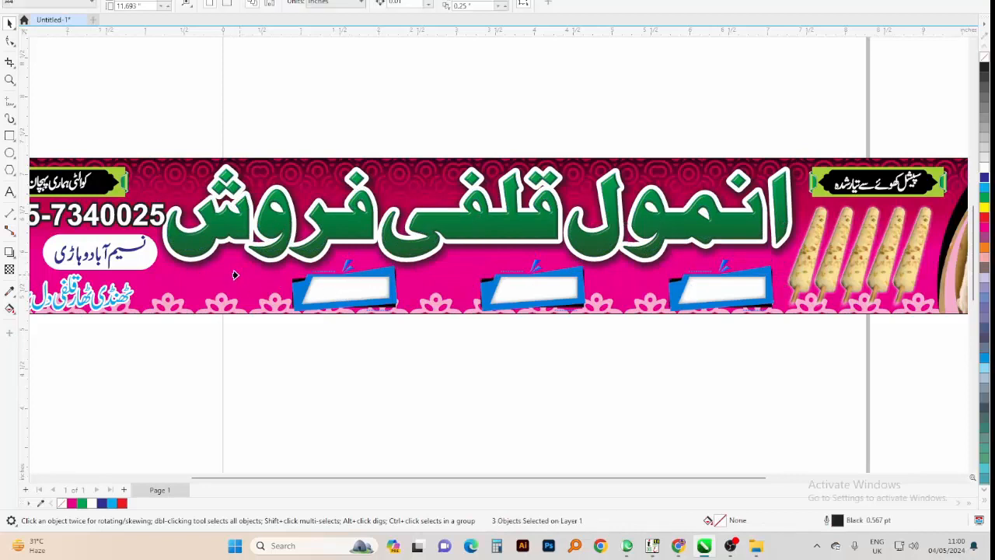
click(339, 384)
Group the three blue text boxes and centre the group horizontally under the main title.
click(535, 284)
click(521, 296)
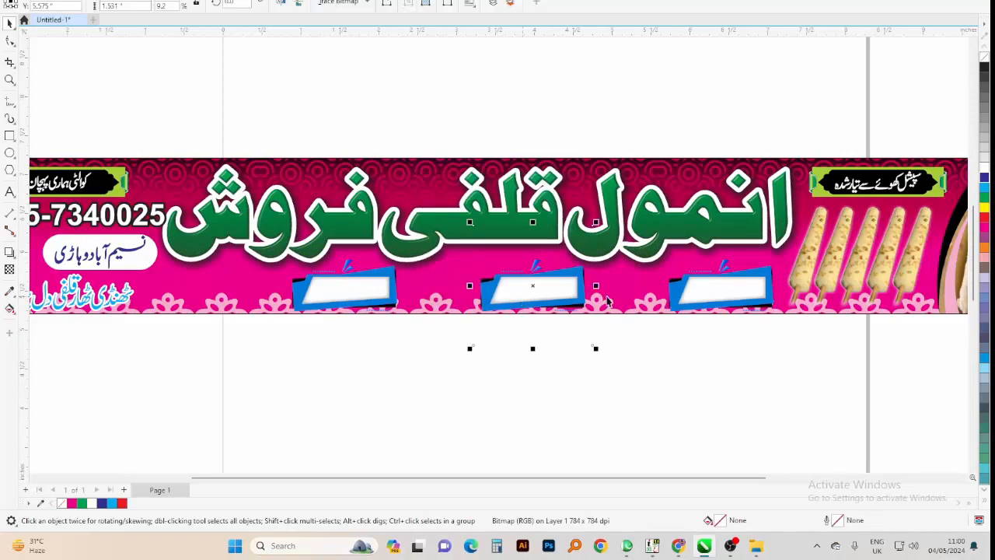
shift+click(670, 300)
shift+click(532, 294)
shift+click(295, 291)
key(ctrl+g)
shift+click(426, 241)
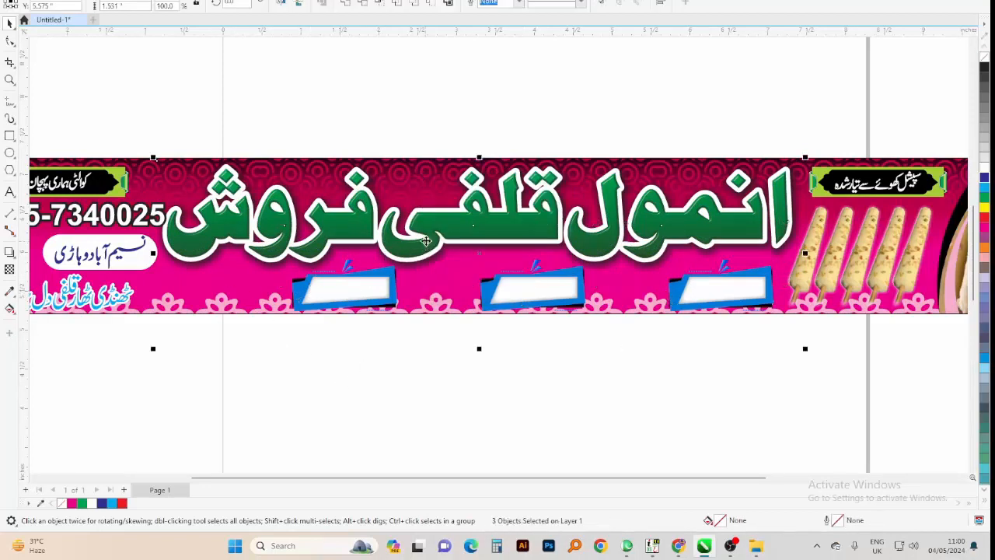
key(c)
click(511, 289)
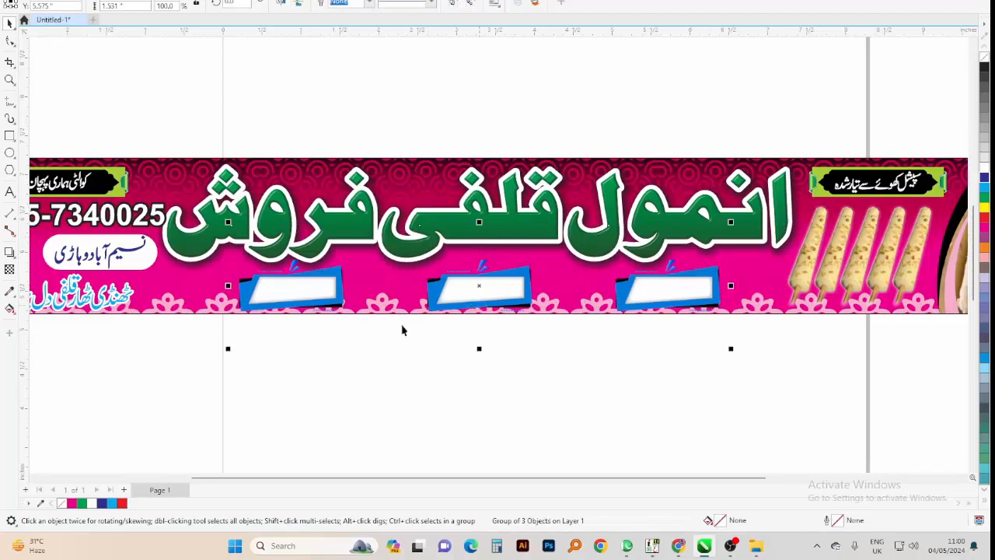
Place the grouped blue text boxes in a PowerClip with the main title group as the container.
click(368, 332)
click(760, 266)
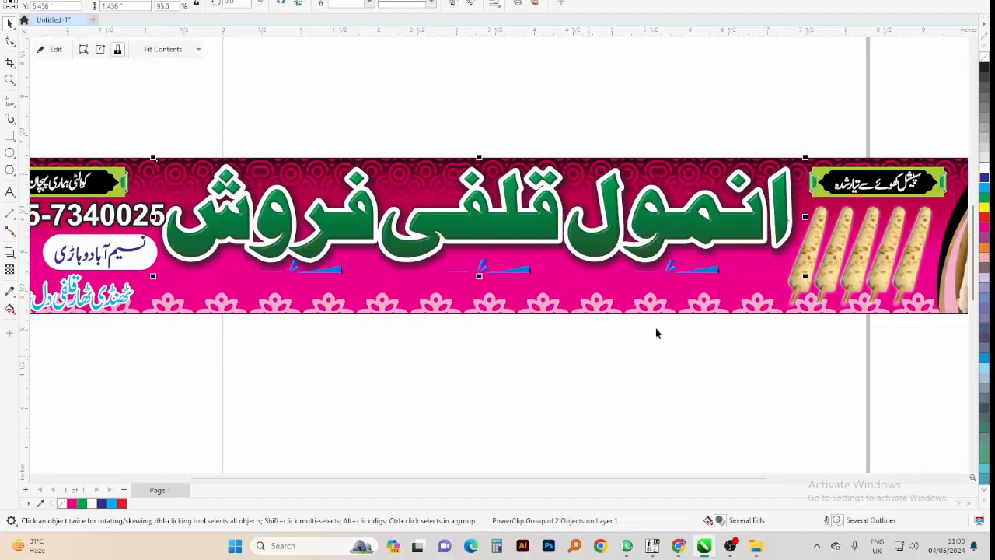
click(657, 333)
click(684, 300)
click(542, 408)
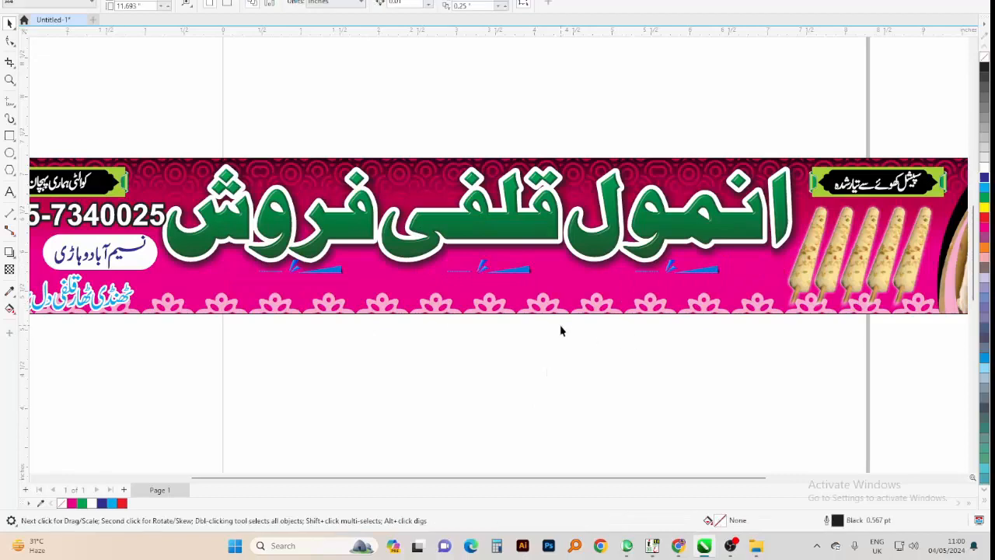
Add the text line "RS: 20 RS: 30 RS: 50 RS. 70" and place it on the blank area below the banner.
click(751, 310)
scroll(664, 253, down, 1)
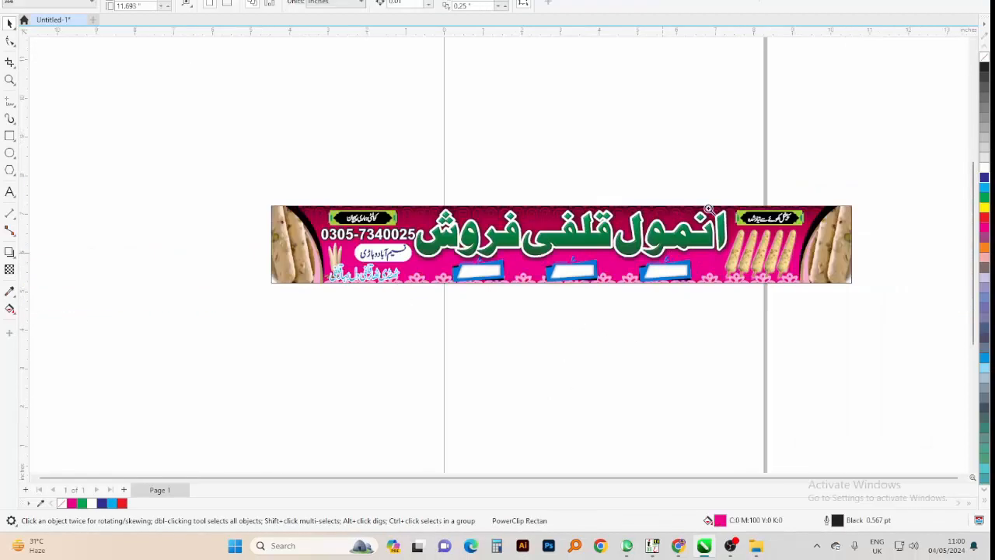
key(F2)
drag(727, 178, 293, 364)
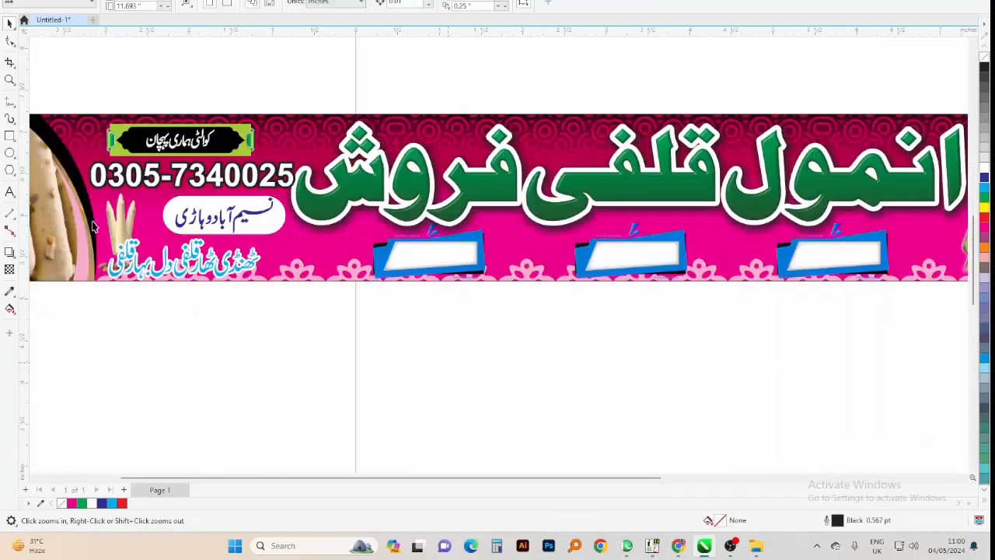
click(159, 295)
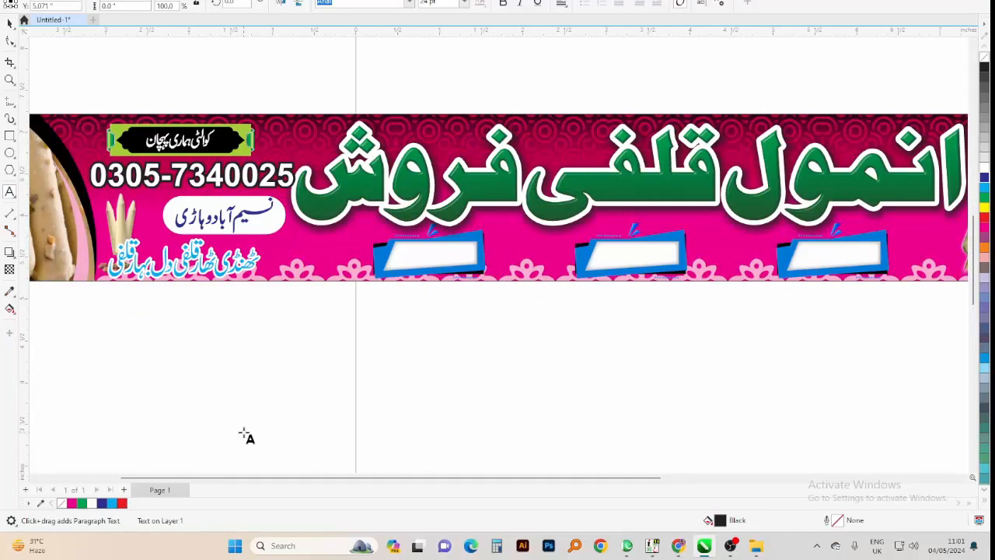
text(rs)
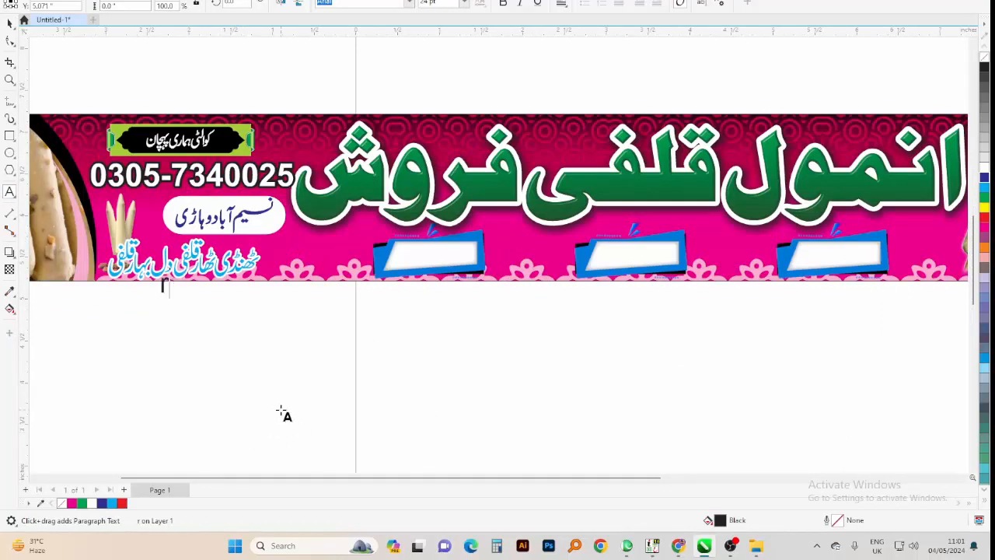
key(BackSpace)
text(S)
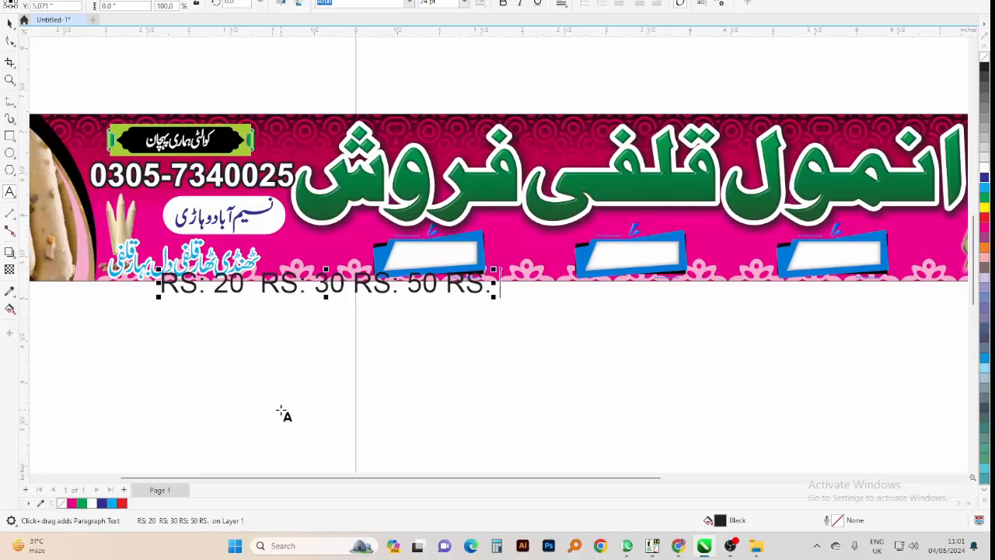
text(70)
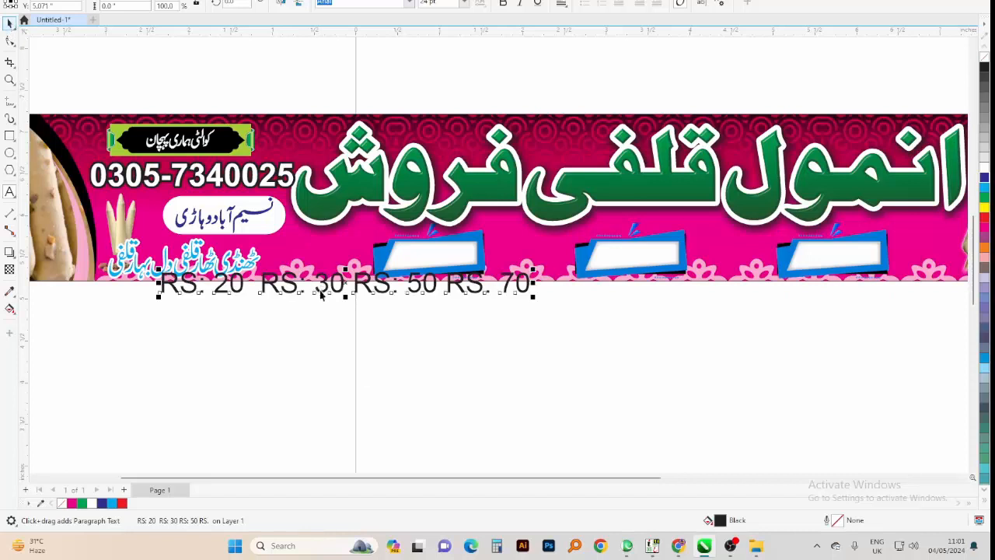
drag(352, 290, 406, 412)
Take the blue box group out of its PowerClip, ungroup it and duplicate the leftmost box just to its left.
ctrl+click(435, 259)
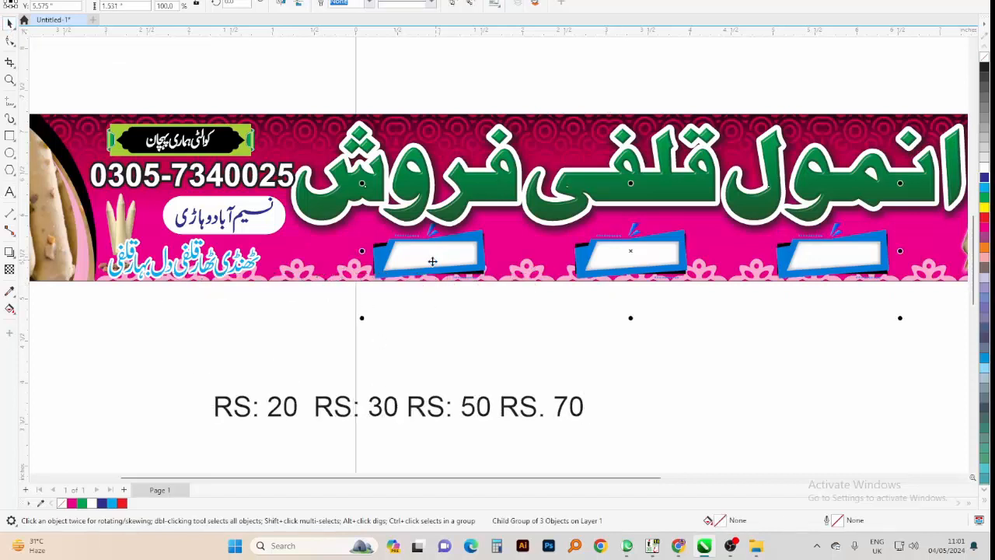
key(ctrl+x)
key(ctrl+v)
key(ctrl+u)
click(438, 267)
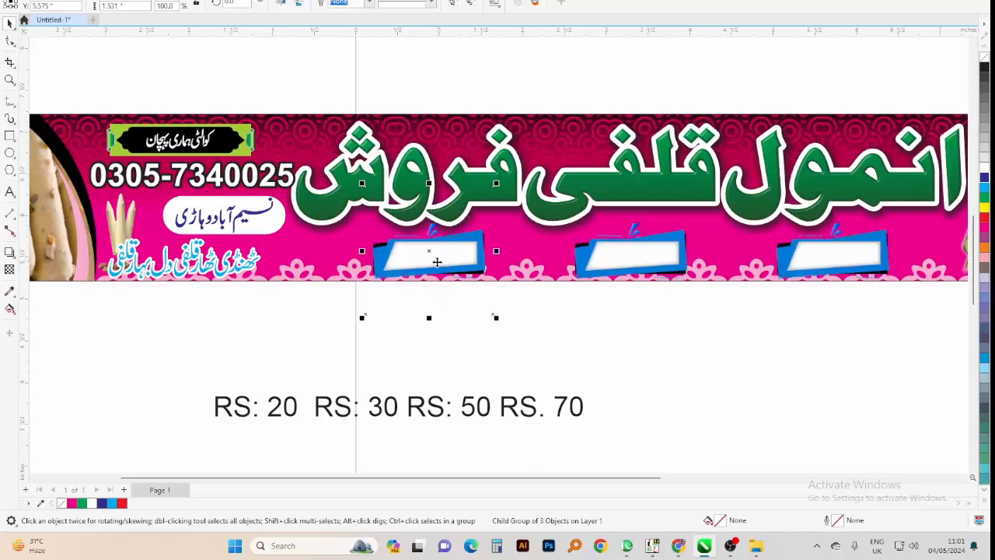
click(438, 265)
drag(423, 261, 312, 262)
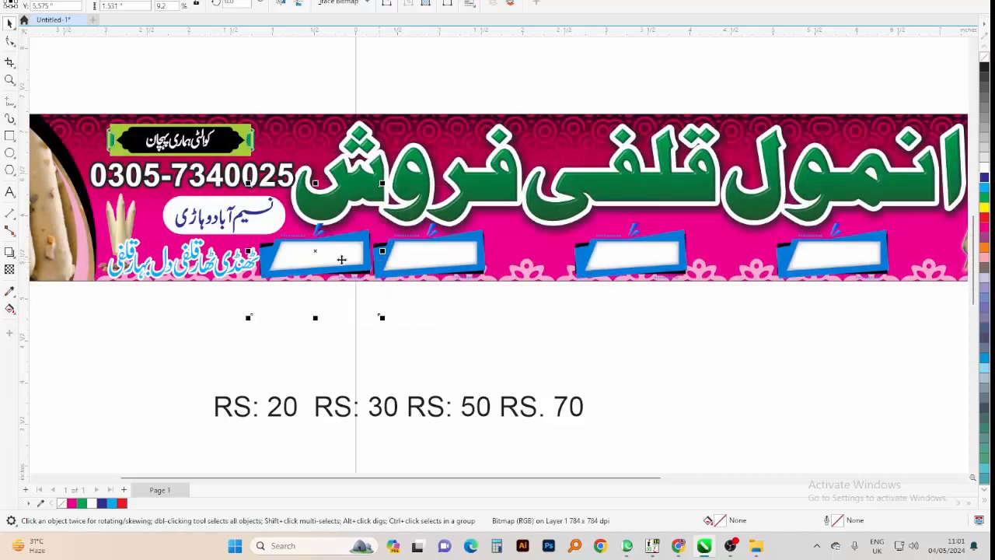
Distribute the four blue boxes evenly in a horizontal row and group them.
shift+click(431, 256)
shift+click(637, 256)
shift+click(825, 253)
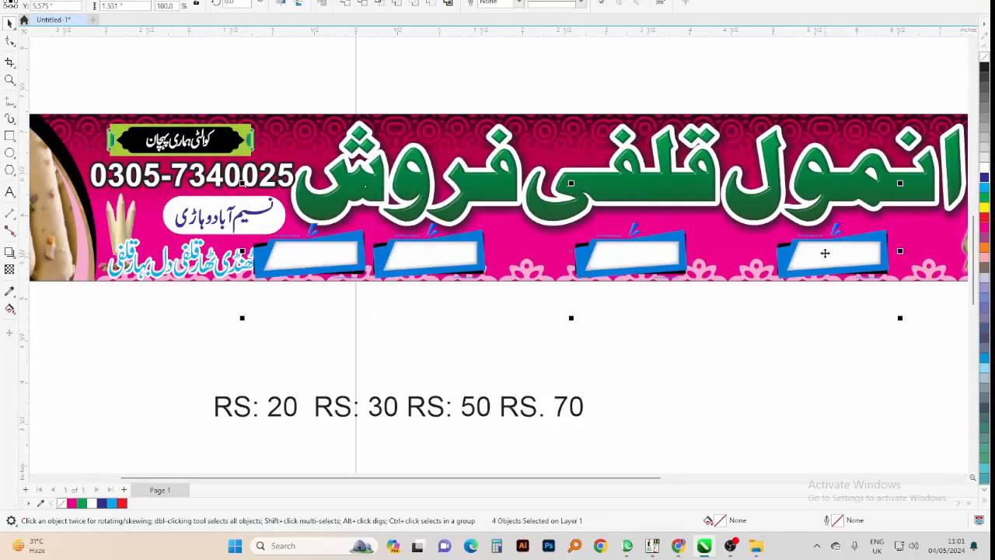
key(shift+e)
key(ctrl+g)
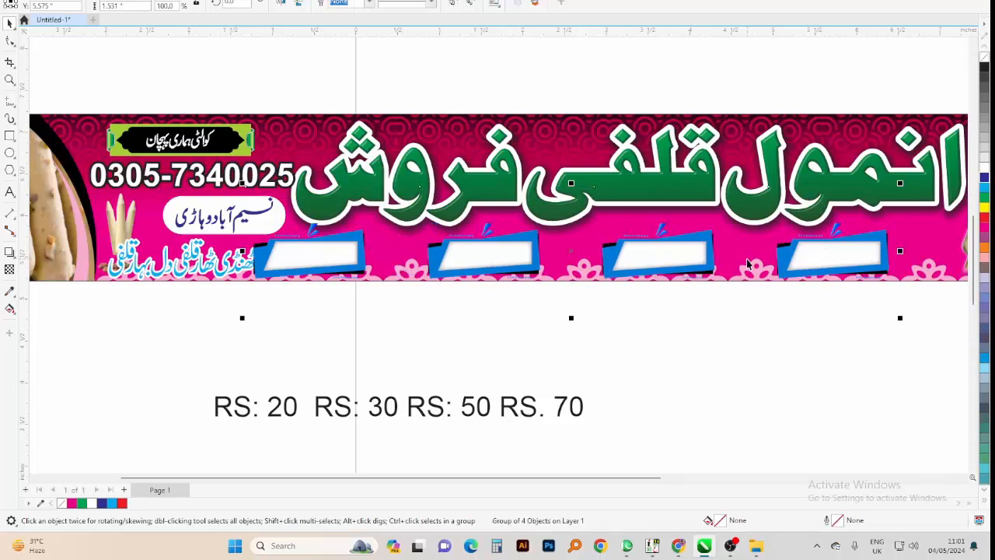
Centre the group of four blue boxes horizontally on the banner background.
shift+click(914, 253)
key(c)
click(602, 268)
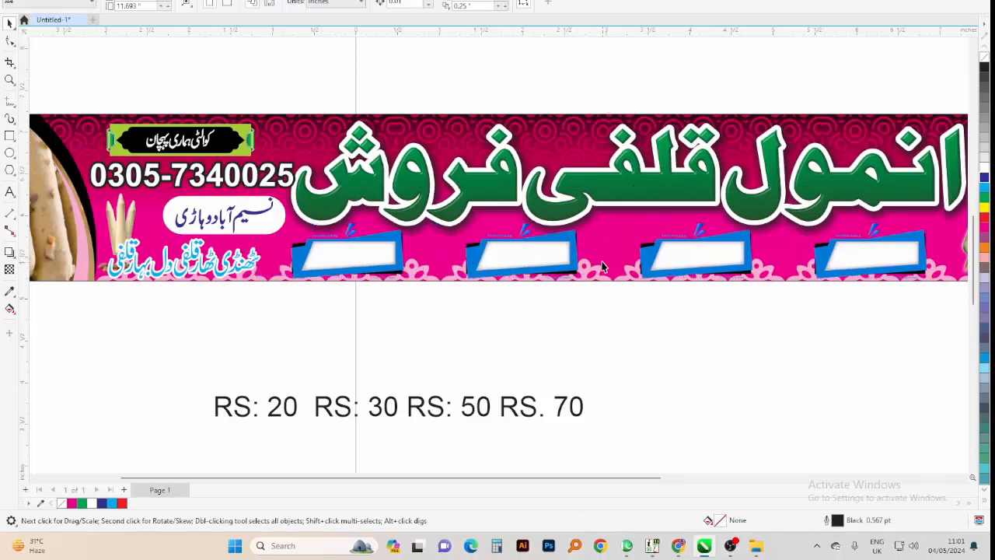
Examine the placement of the four blue boxes along the lower edge of the whole banner.
click(649, 263)
key(z)
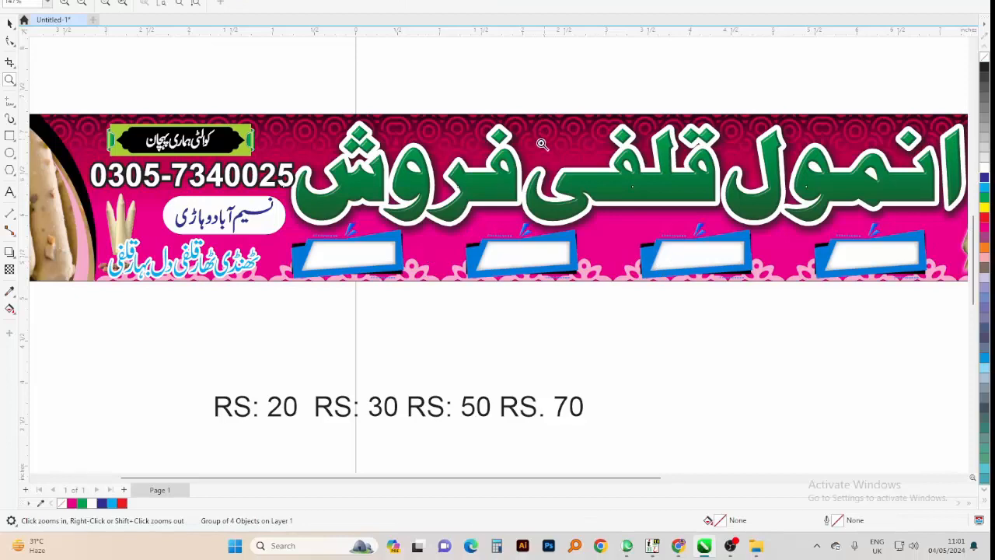
click(168, 67)
scroll(459, 196, down, 3)
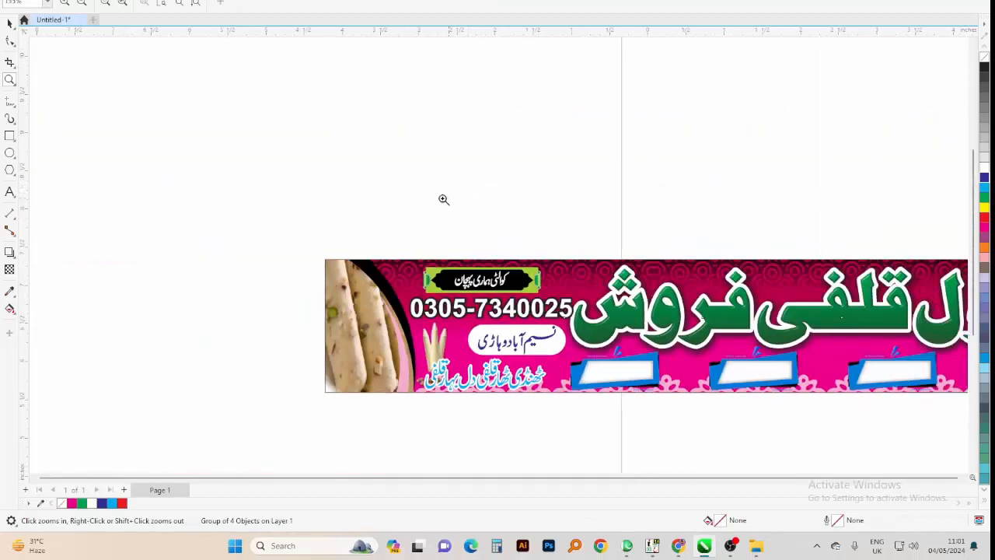
key(F4)
click(674, 330)
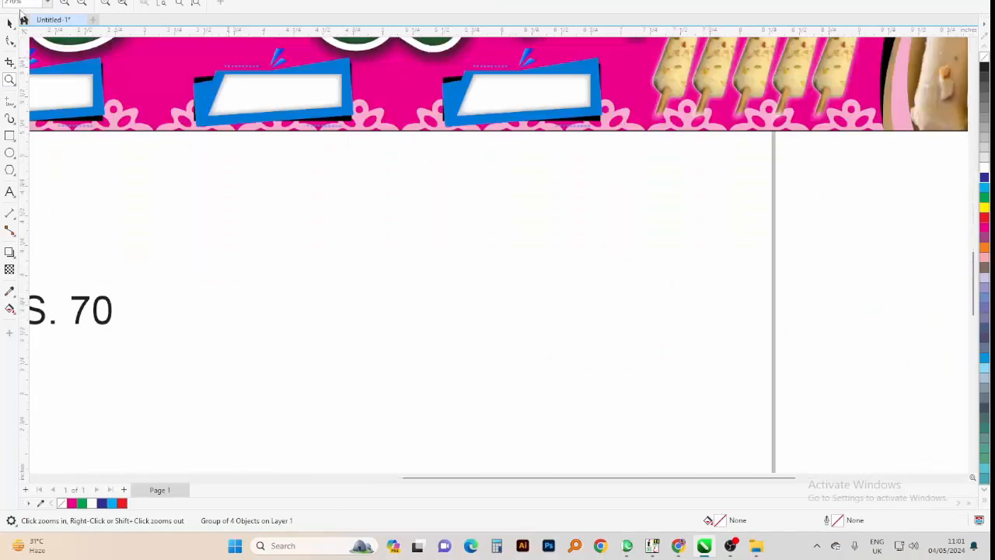
scroll(455, 215, down, 2)
drag(583, 116, 822, 227)
scroll(595, 265, up, 1)
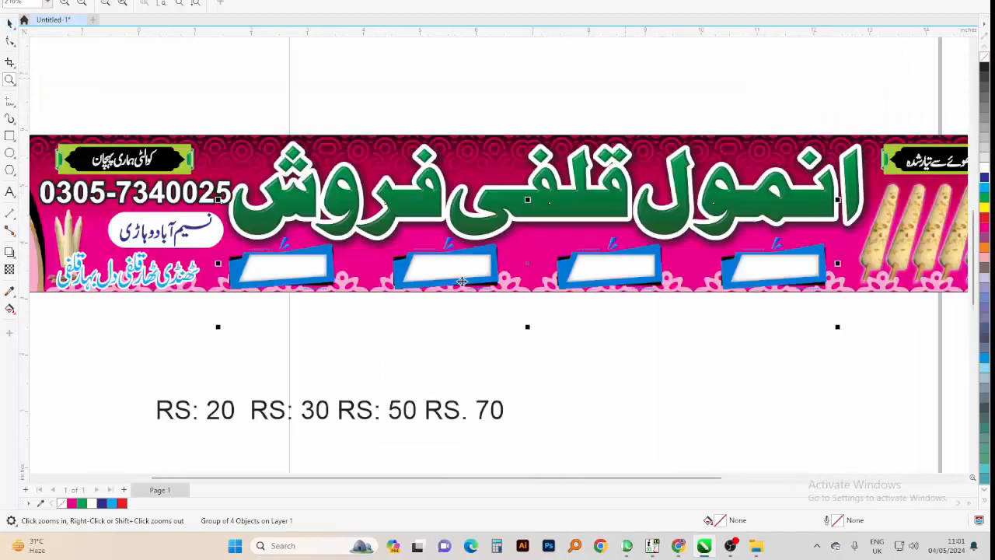
click(595, 265)
key(space)
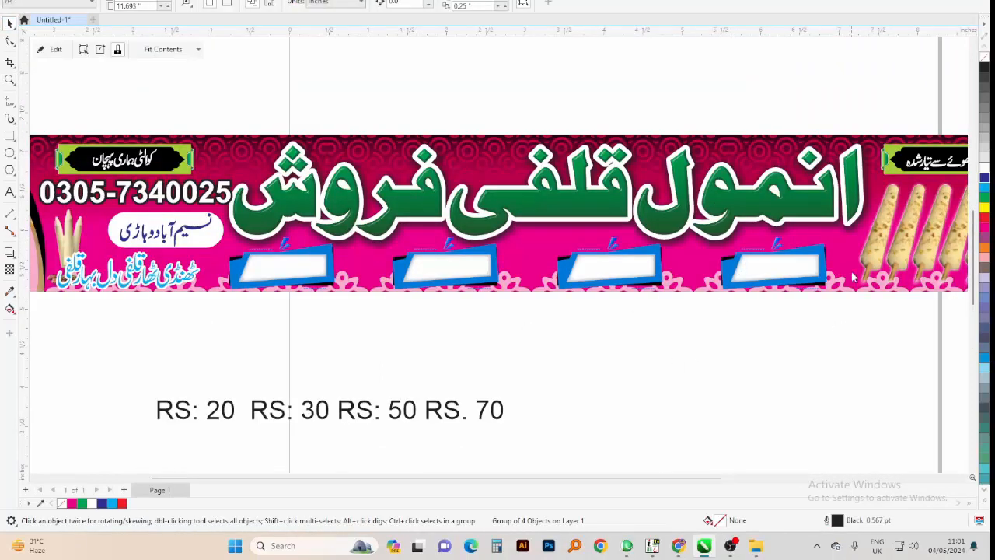
click(752, 305)
Move the price text line closer beneath the banner and set its font to Slicker.
click(497, 411)
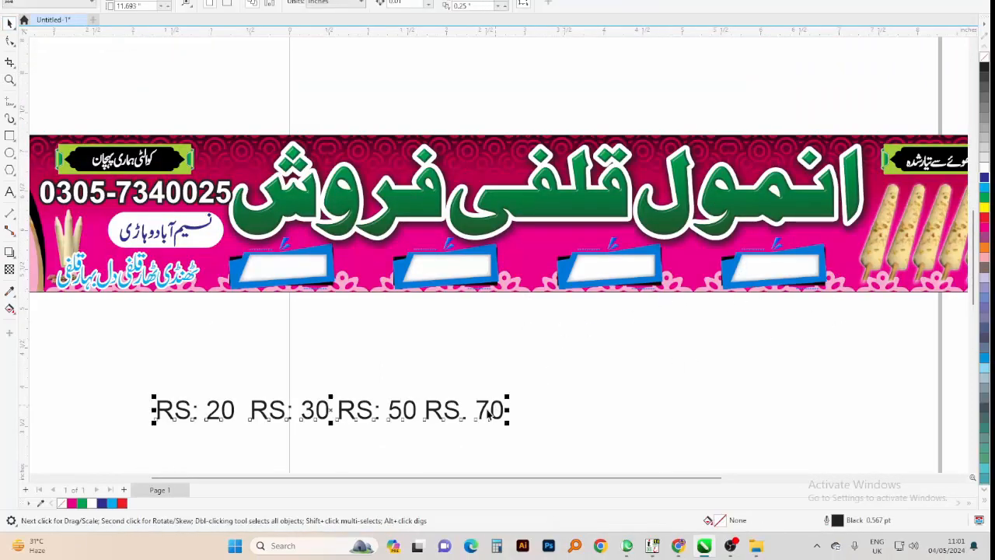
drag(473, 399, 575, 335)
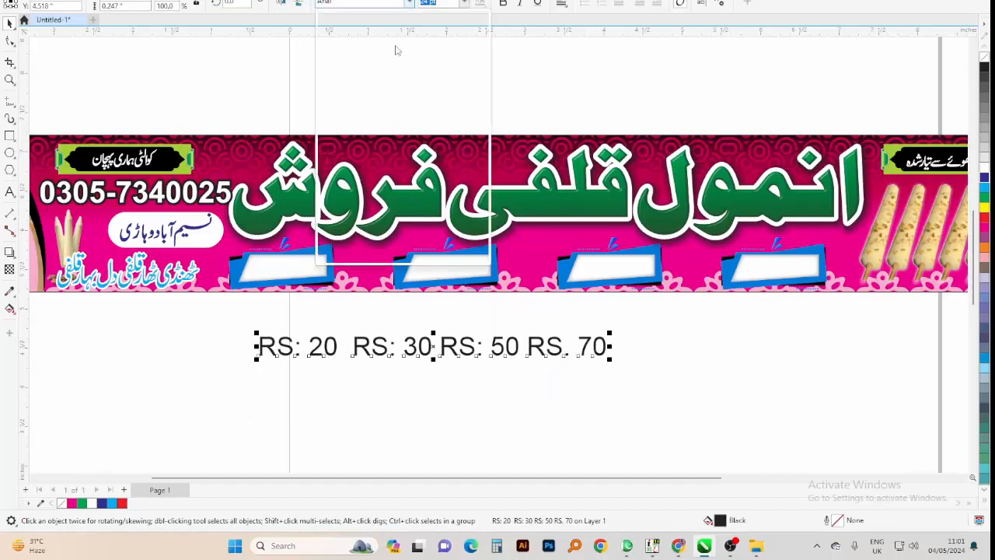
click(404, 3)
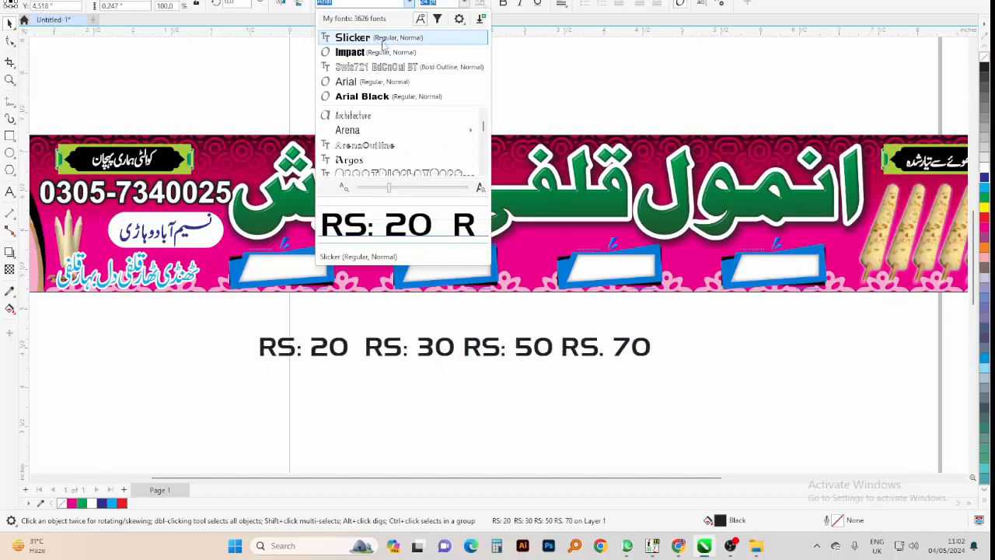
click(382, 40)
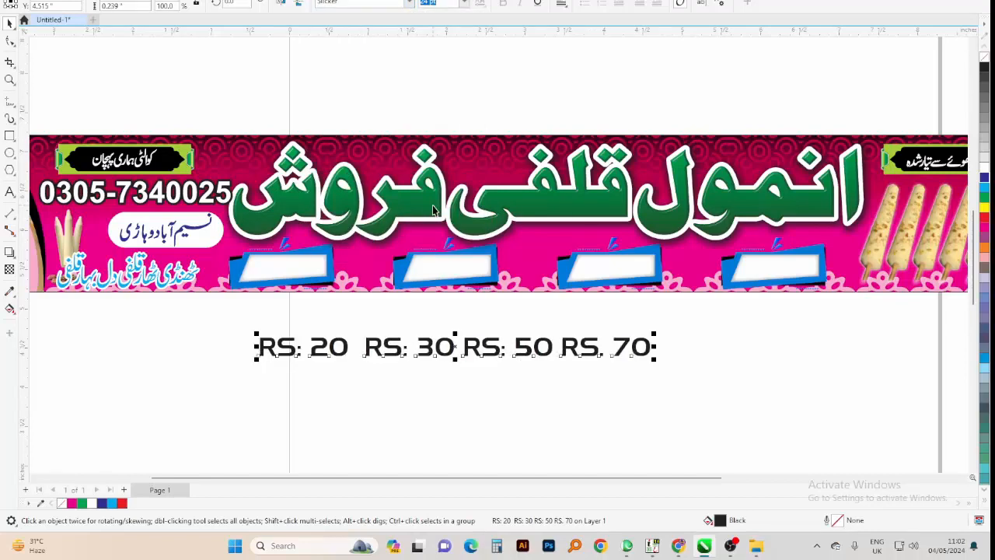
Break the price line into separate words and group the RS labels with their amounts for 20, 50 and 70.
click(278, 346)
click(333, 352)
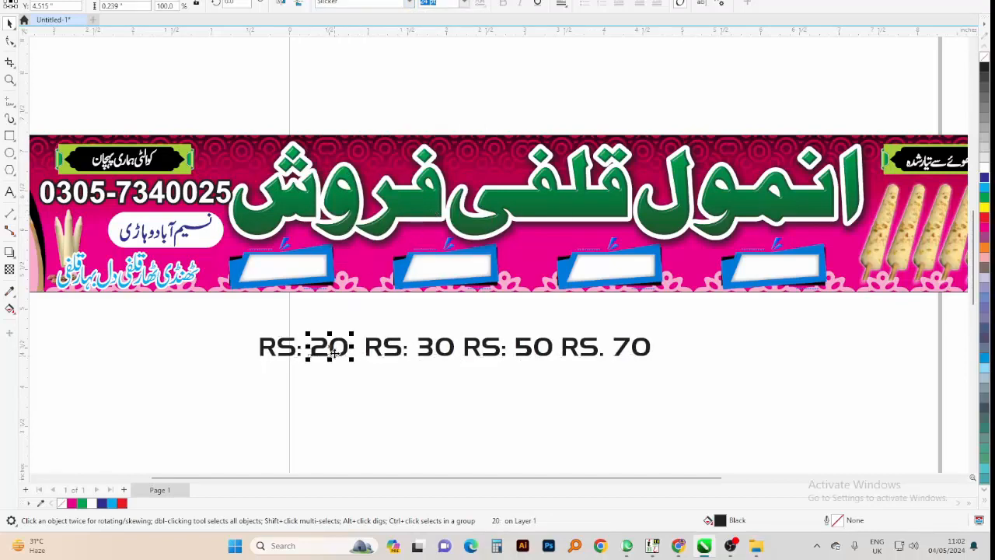
scroll(299, 354, up, 2)
shift+click(287, 350)
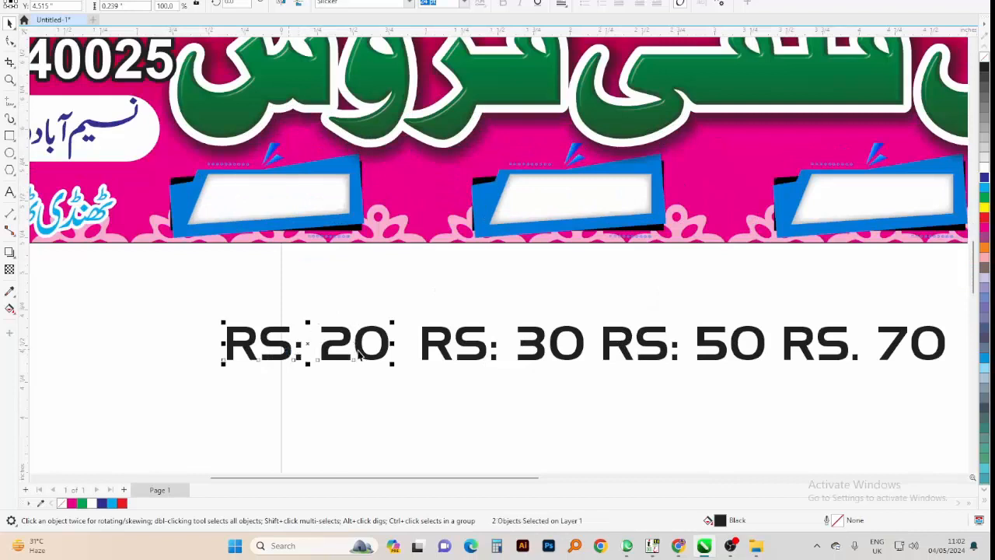
key(ctrl+g)
drag(539, 349, 599, 396)
drag(574, 298, 776, 386)
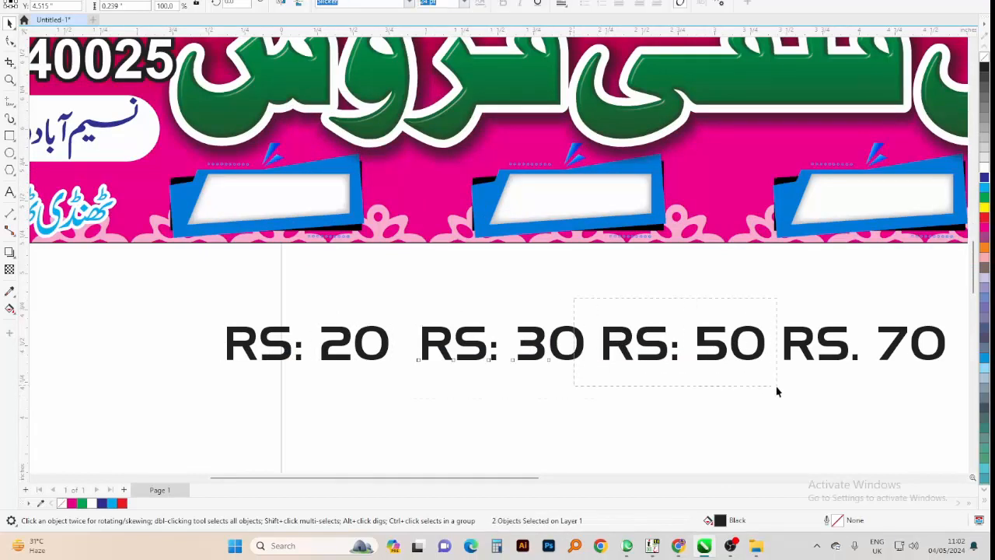
drag(985, 412, 957, 397)
key(ctrl+g)
Reduce the price texts to about 82% and move RS: 20 and a grouped RS: 30 into the two leftmost blue boxes.
drag(926, 299, 247, 376)
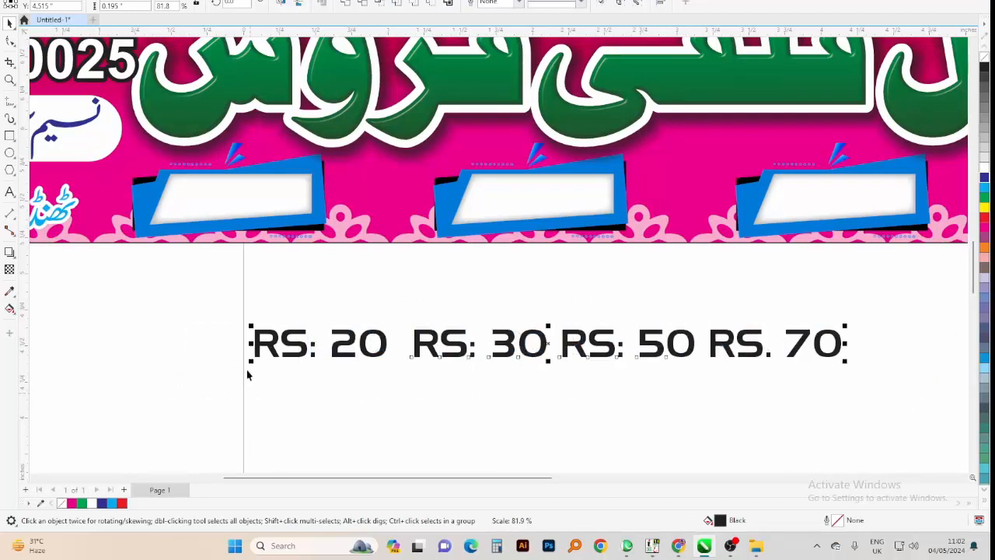
drag(391, 315, 307, 198)
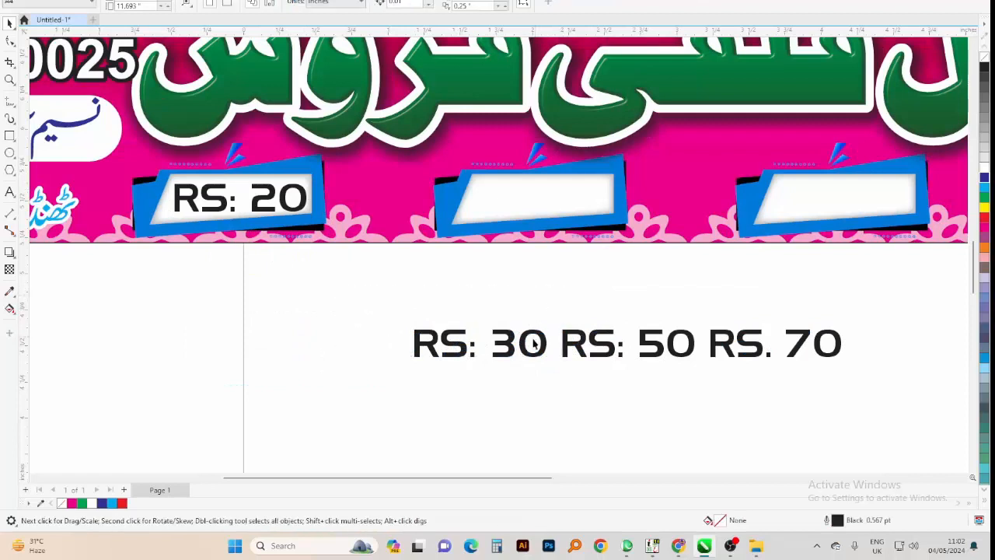
drag(536, 333, 537, 285)
key(ctrl+z)
shift+click(416, 343)
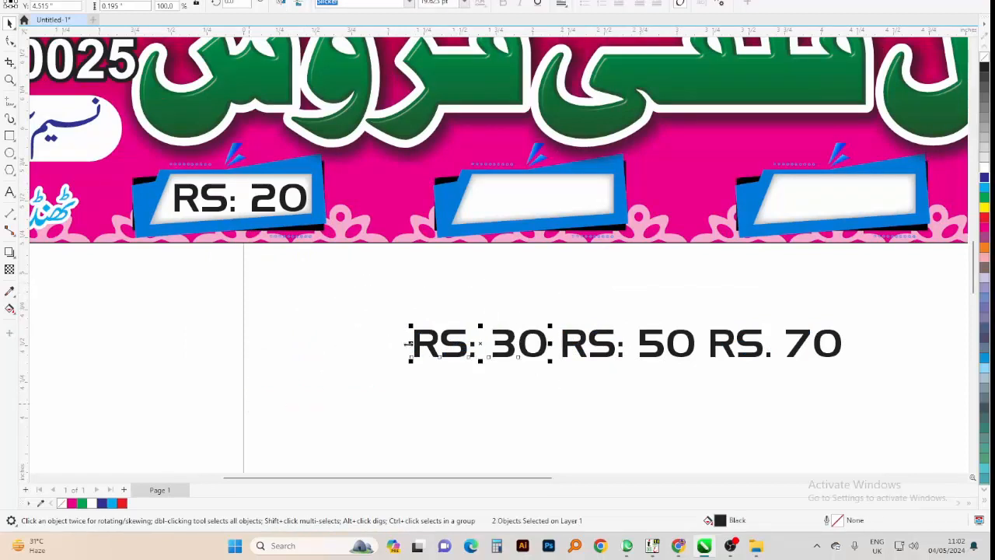
key(ctrl+g)
drag(439, 338, 502, 197)
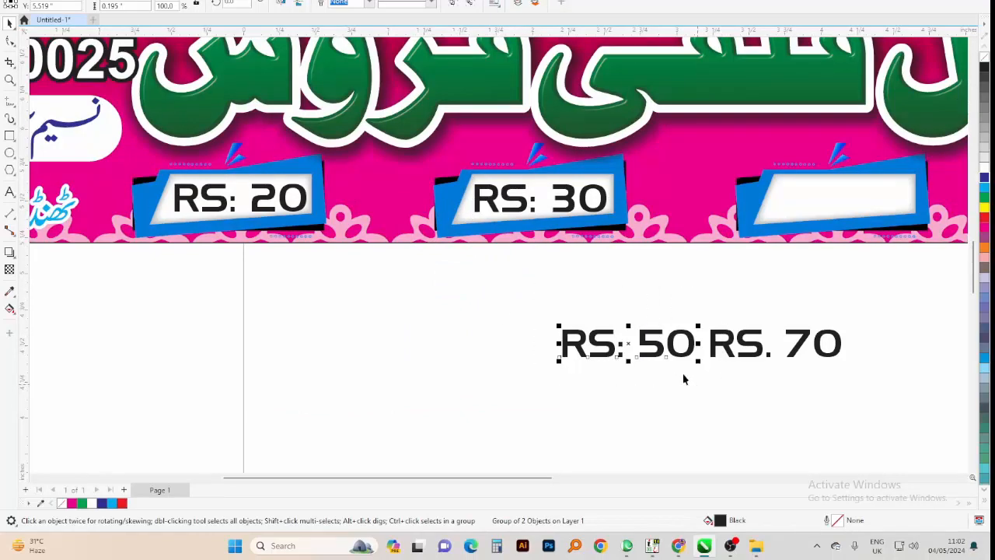
Place RS: 50 in the third blue box and RS. 70 in the fourth, with RS. 70 at Y 5.531 in.
scroll(582, 359, down, 1)
drag(645, 351, 767, 251)
scroll(509, 374, down, 1)
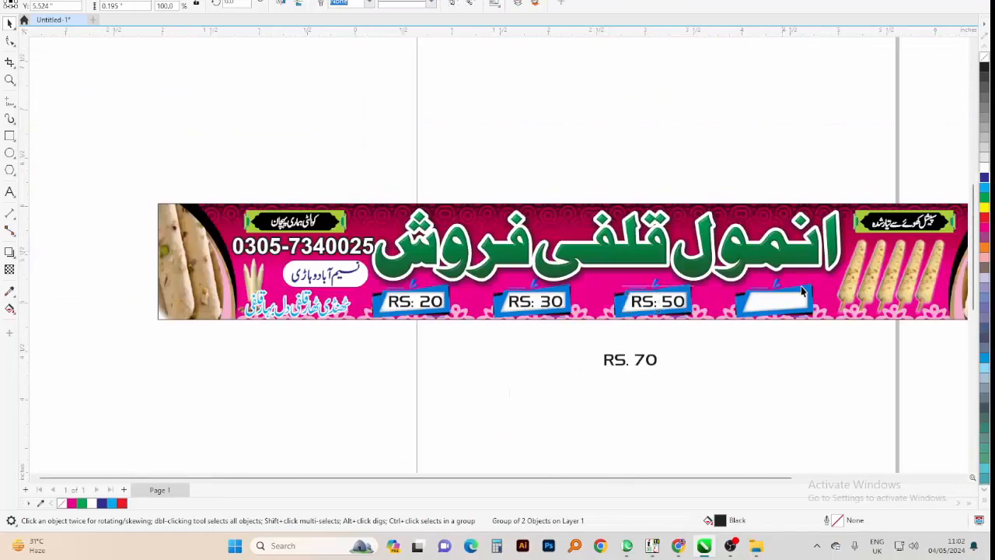
drag(802, 291, 801, 287)
drag(563, 384, 674, 340)
drag(645, 359, 777, 300)
scroll(764, 305, up, 4)
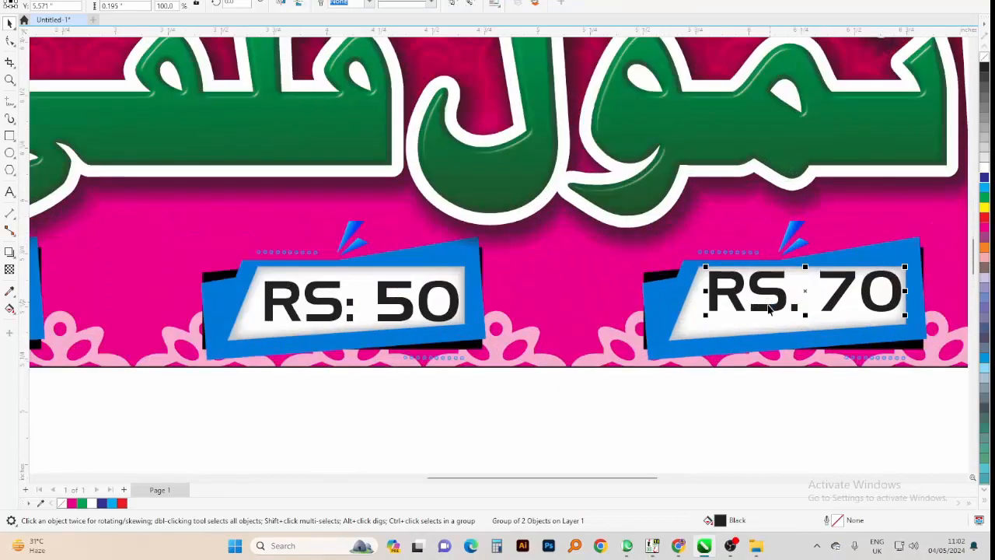
scroll(768, 310, down, 3)
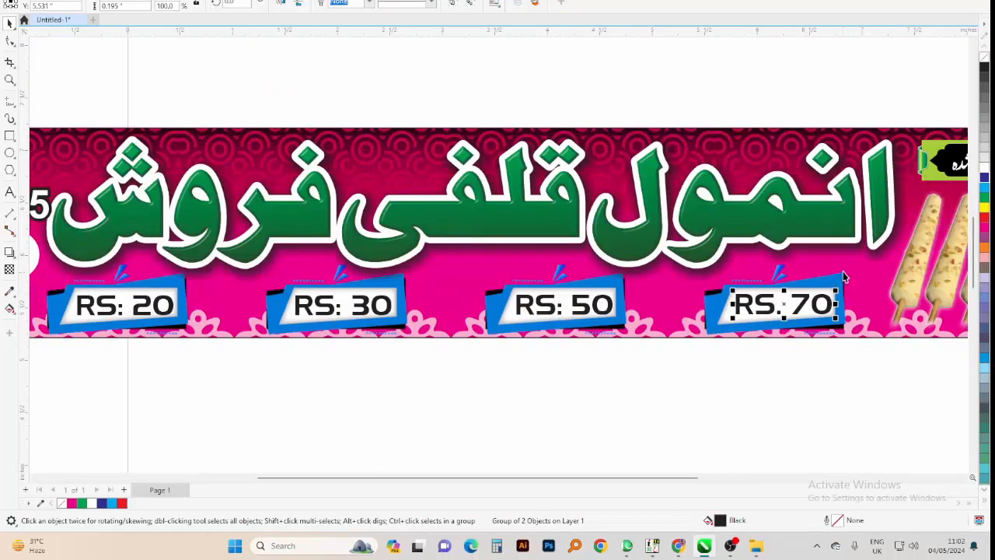
Try yellow, red and dark blue fills on all four price texts, and fill them with cyan.
drag(844, 272, 245, 348)
drag(66, 347, 66, 343)
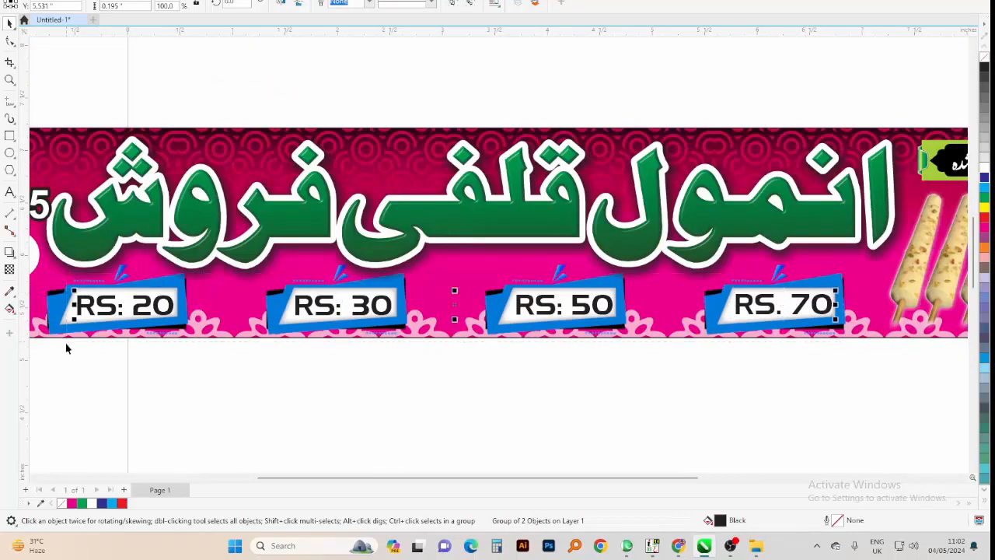
click(984, 207)
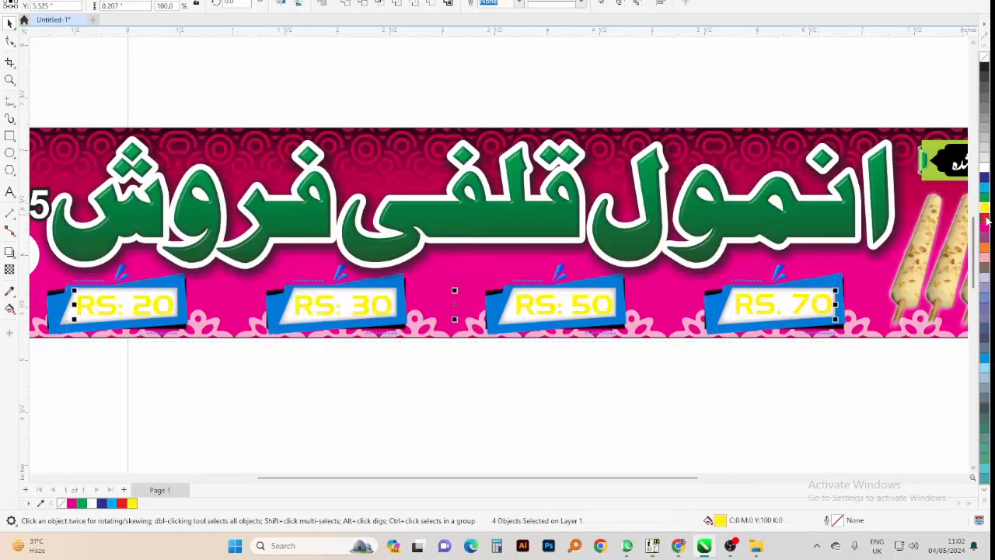
click(984, 219)
click(984, 178)
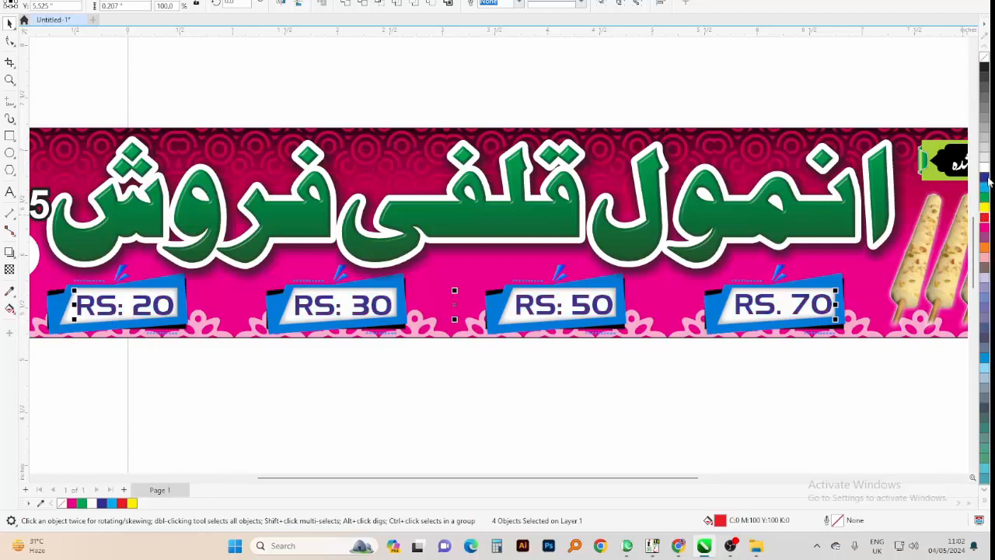
click(984, 188)
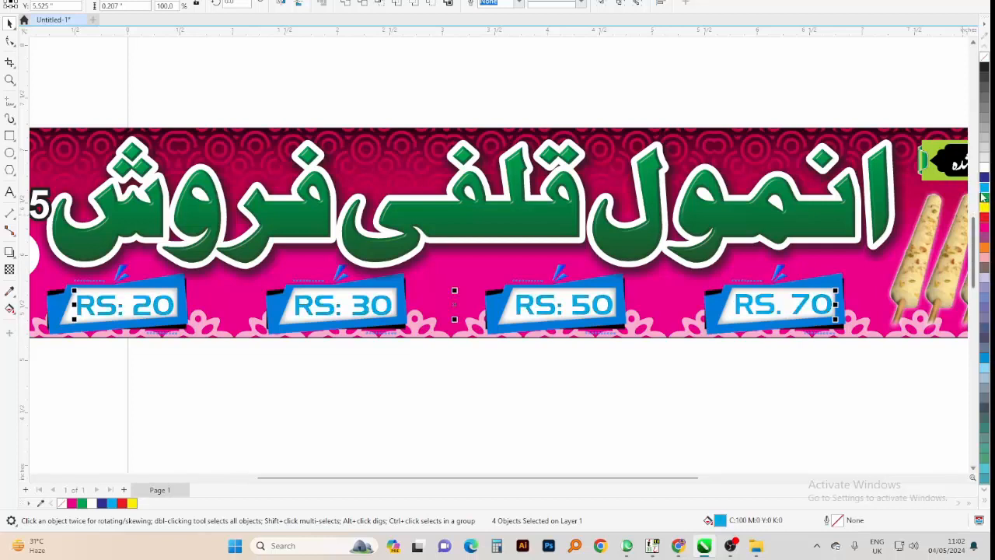
Try green and magenta fills on the four price texts, and fill them with yellow.
click(985, 199)
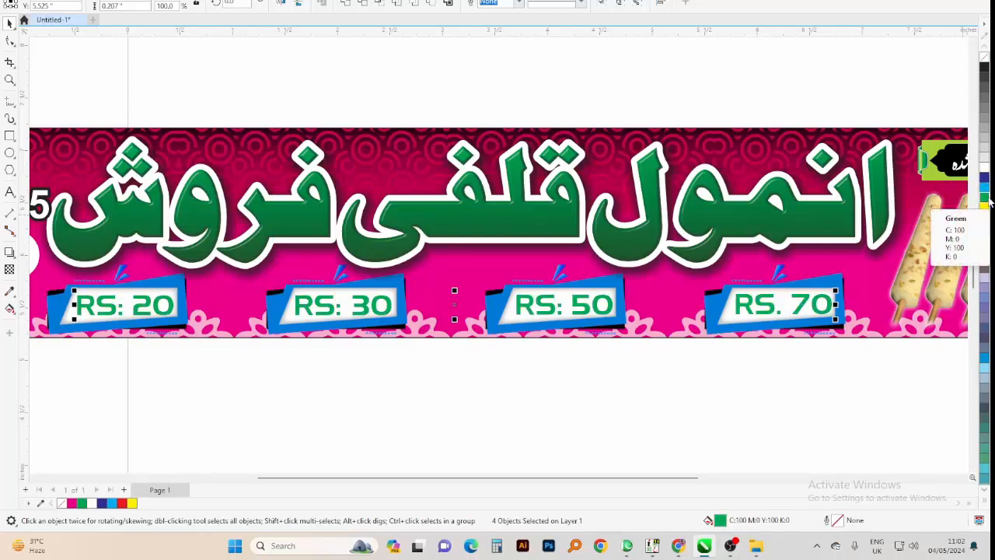
click(985, 230)
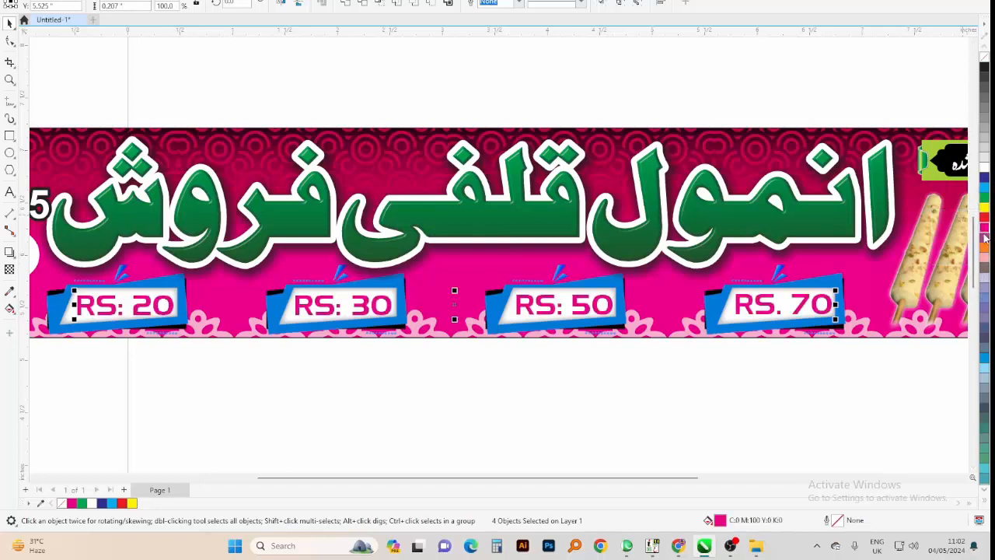
click(984, 207)
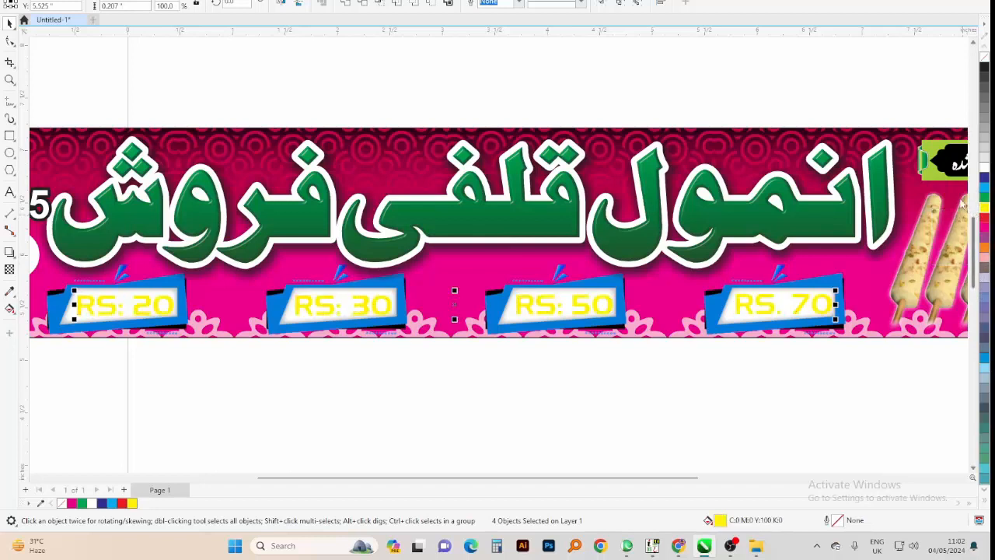
Give the four price texts a 3-point black outline with round corners.
key(F12)
click(403, 267)
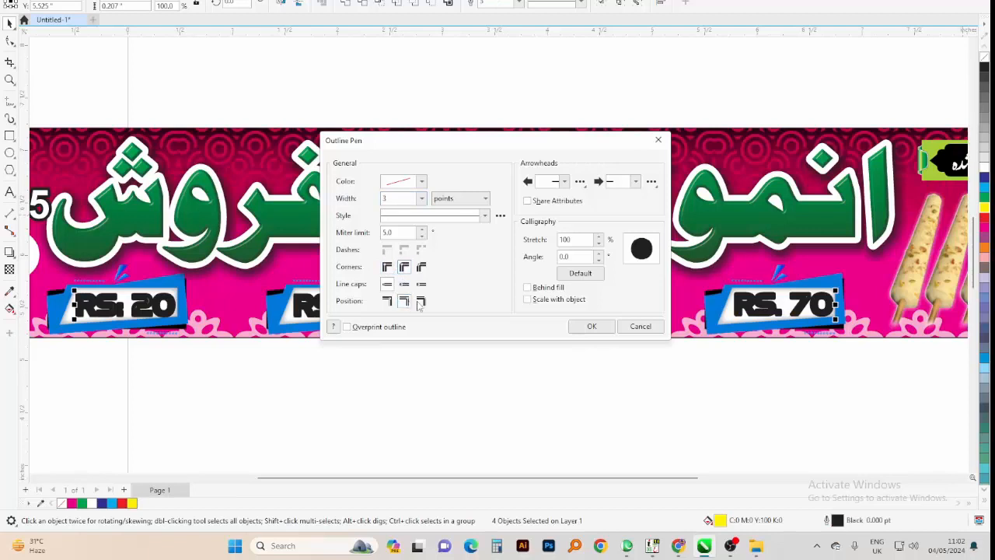
click(592, 325)
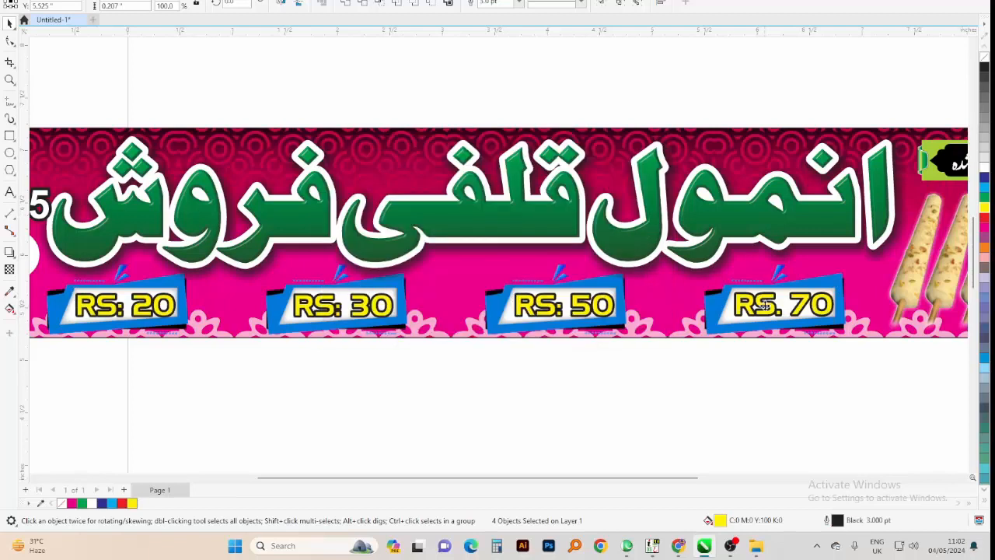
Set the price texts' outline colour to a rich black in CMYK with 50 cyan, 50 magenta and 50 yellow.
key(shift+F12)
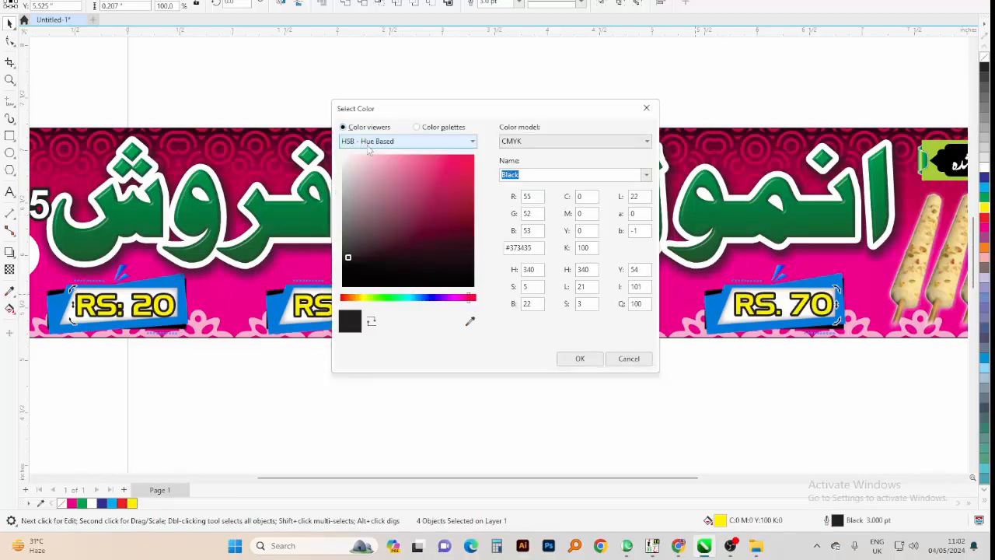
click(421, 129)
click(394, 132)
text(5)
key(Tab)
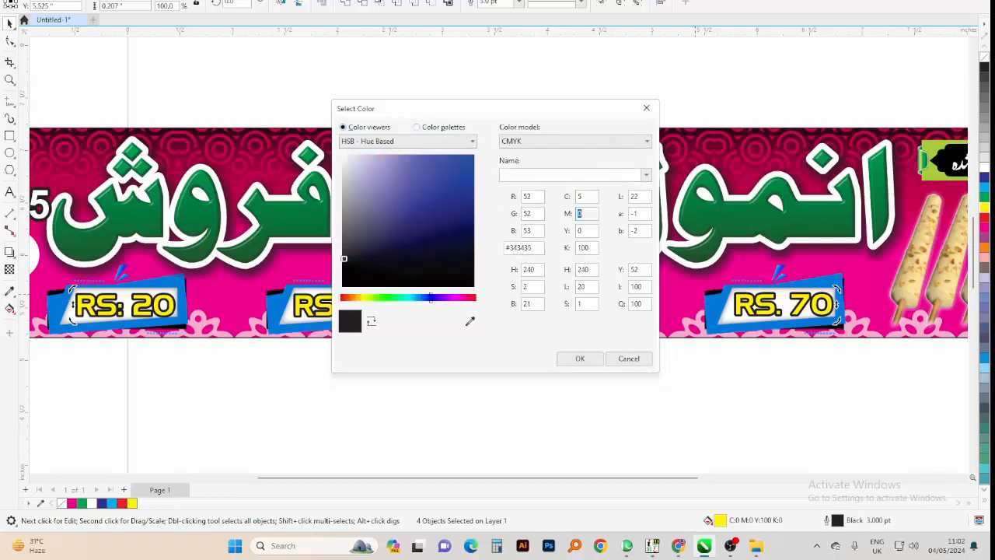
text(0)
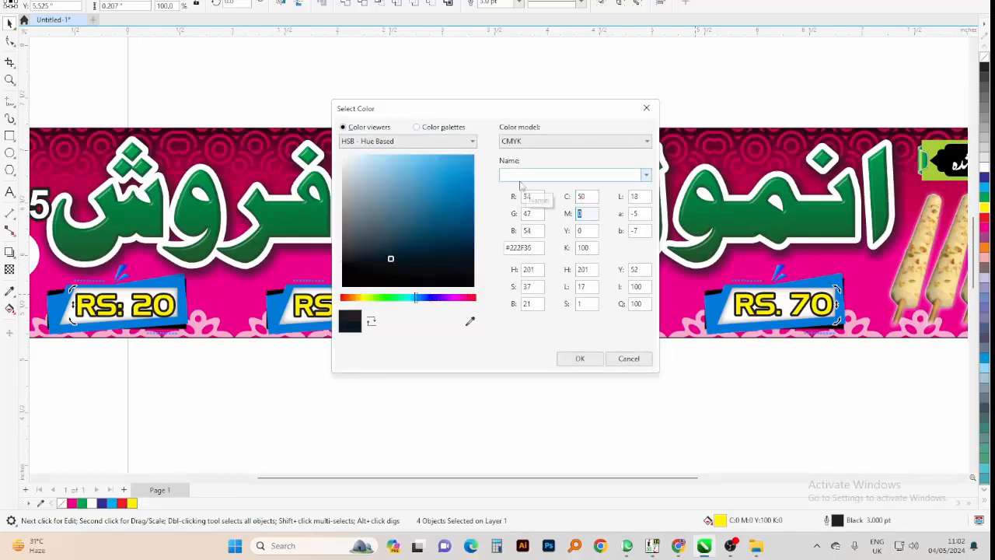
key(Tab)
text(50)
key(Tab)
text(50)
key(Tab)
text(10)
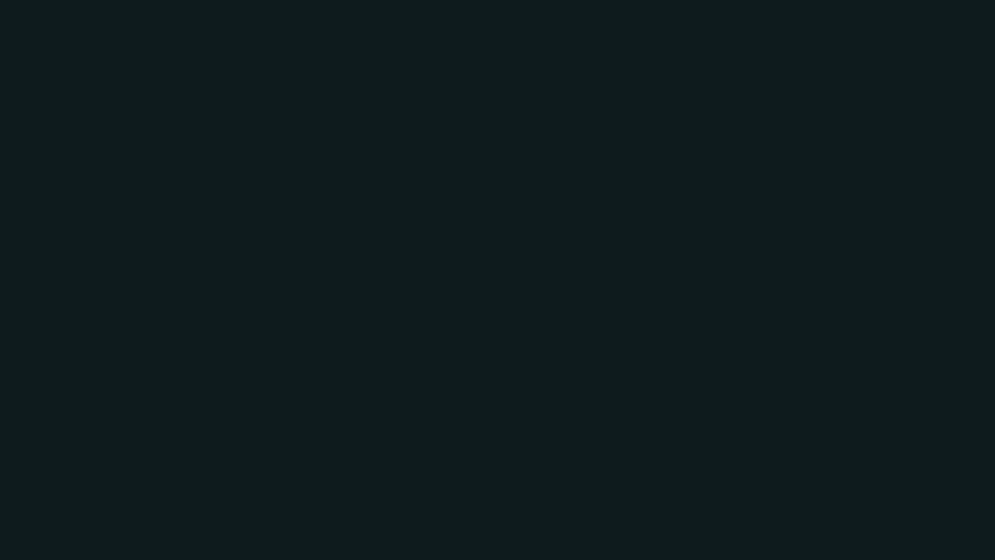